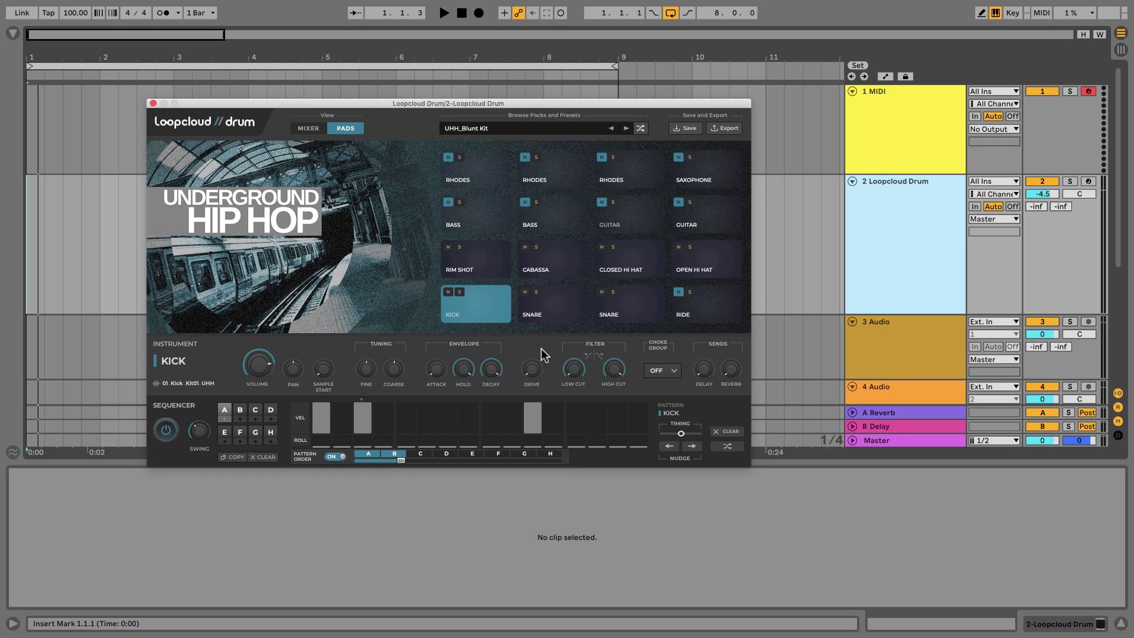
- Audition the drum pattern, then render it as MIDI onto track 2 without importing tempo
key("space")
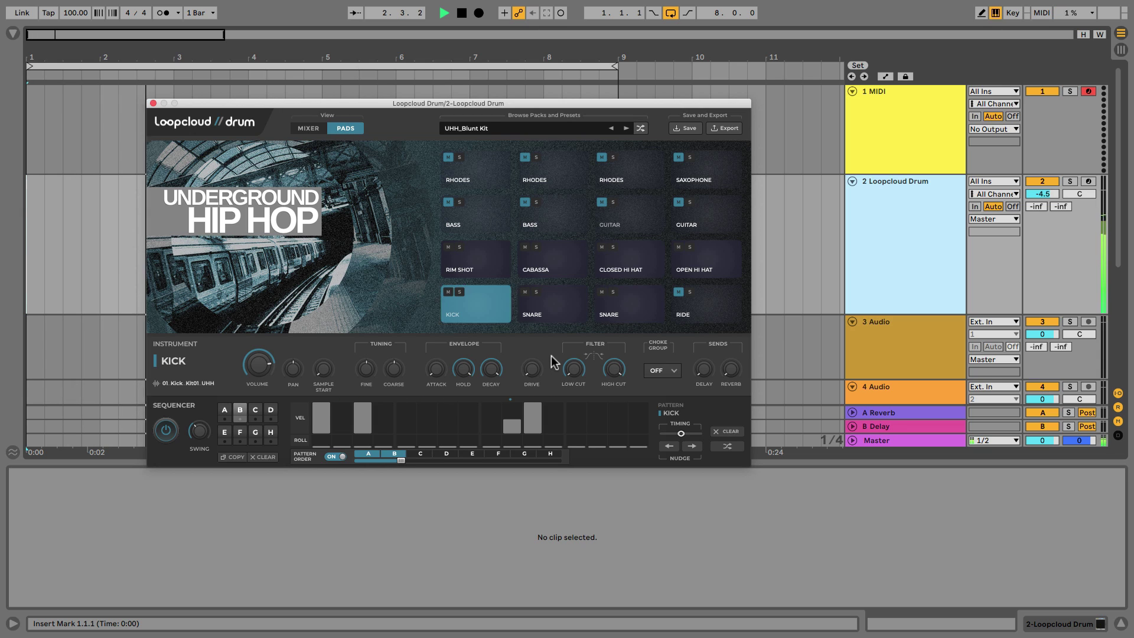
key("space")
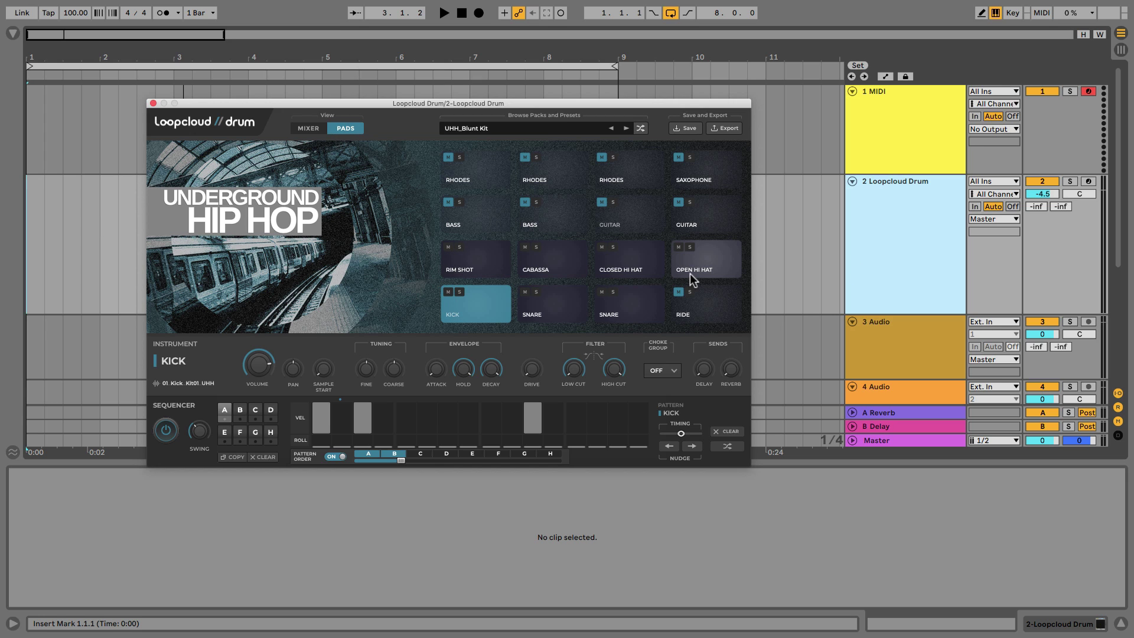
left_click(728, 130)
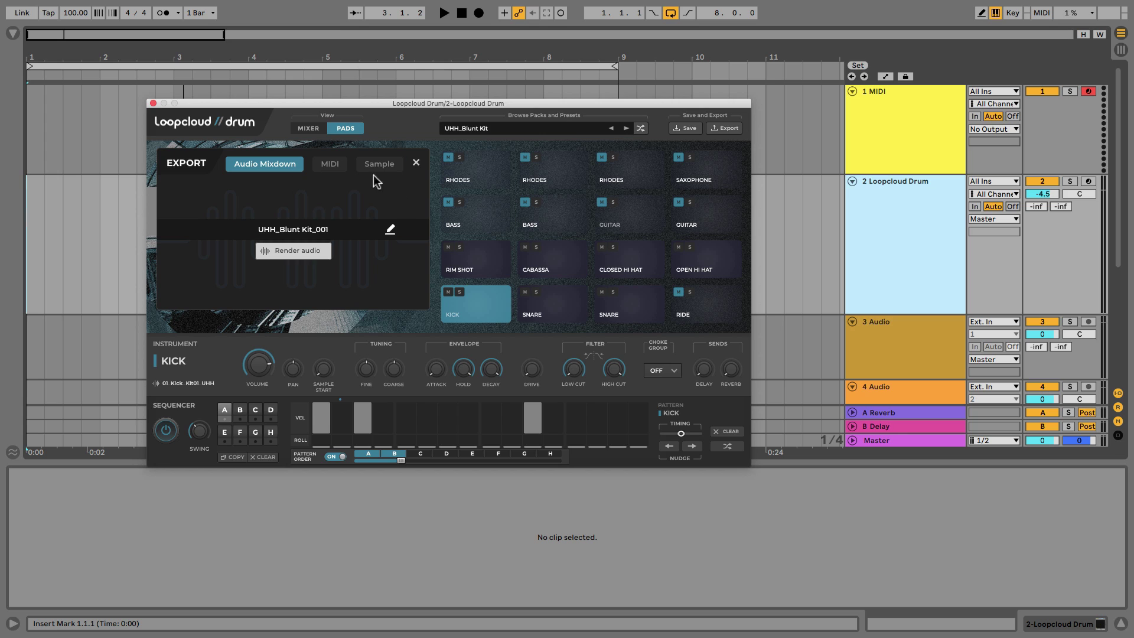
left_click(332, 166)
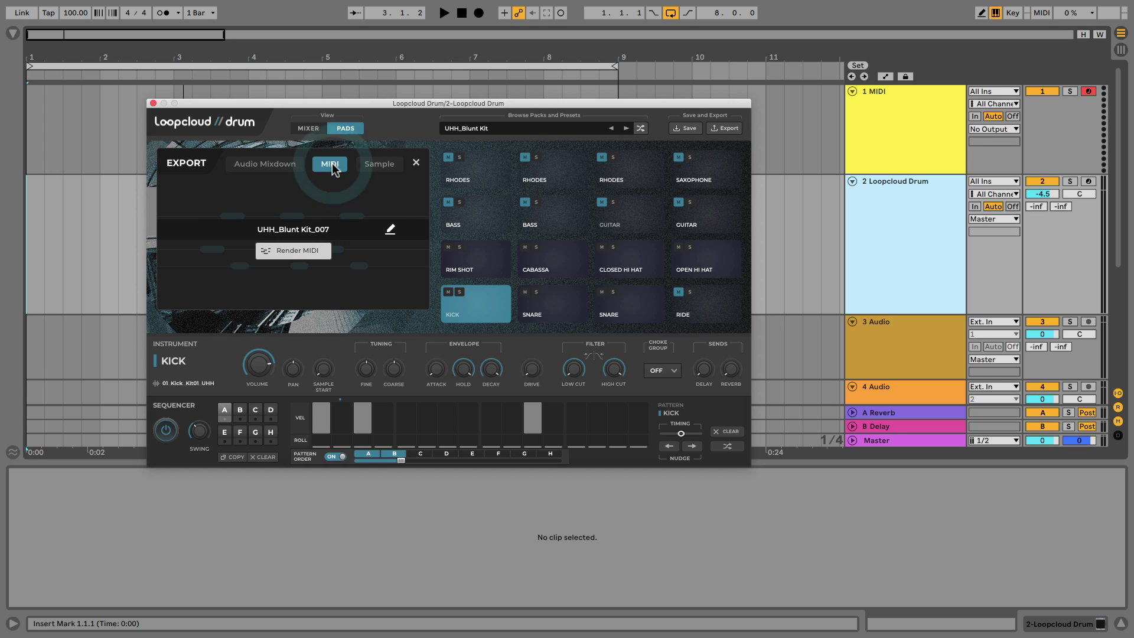
left_click(295, 257)
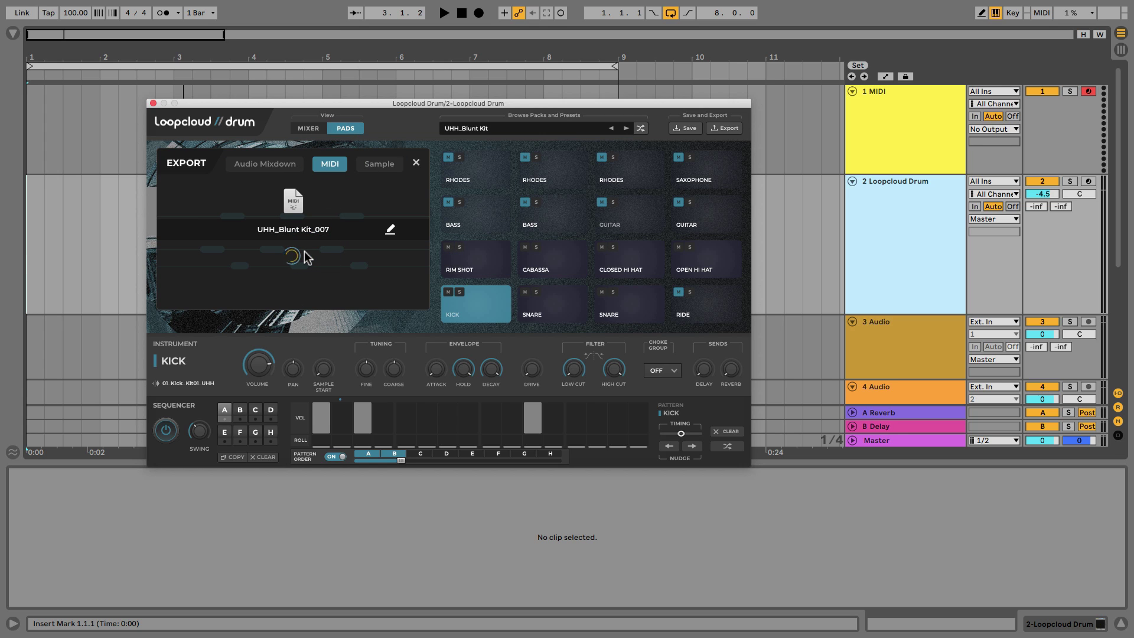
left_click_drag(293, 202, 31, 201)
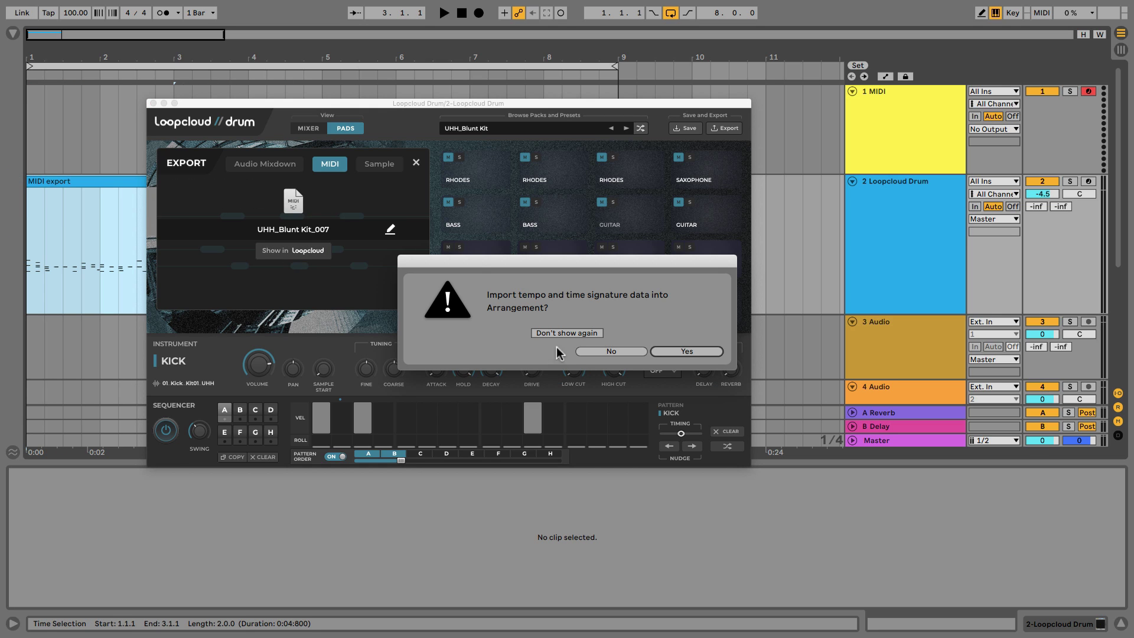
left_click(625, 353)
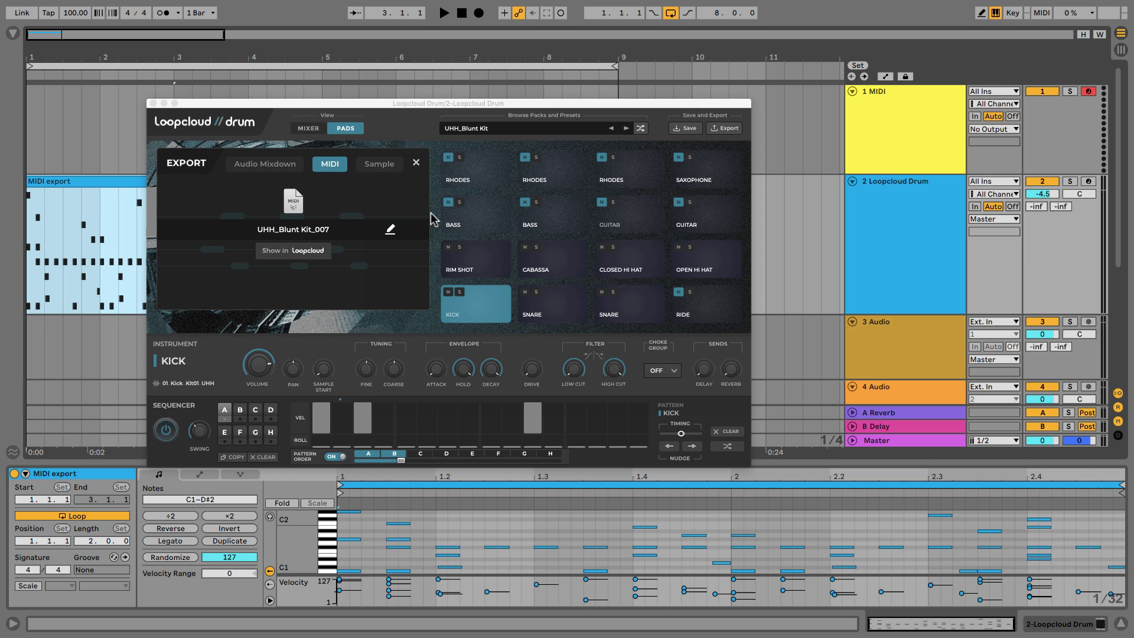
- Close the export panel, switch off the built-in sequencer and close the Loopcloud Drum window
left_click(416, 164)
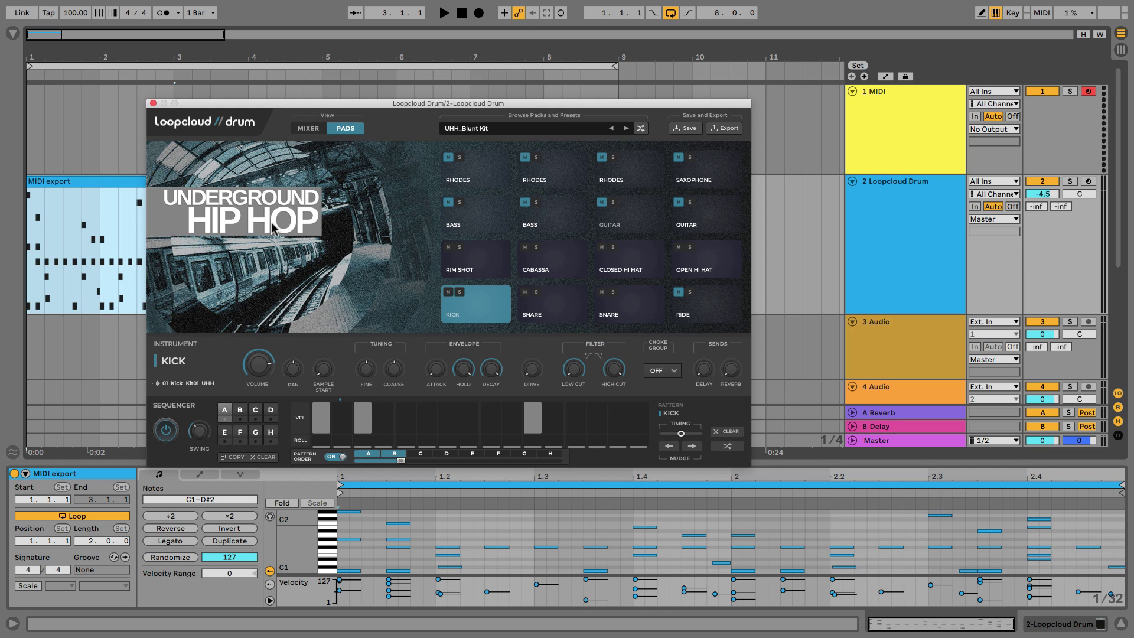
left_click(166, 431)
left_click(152, 104)
- Enlarge the clip editor with taller note rows and fold the piano roll to used pitches
left_click_drag(474, 460, 468, 310)
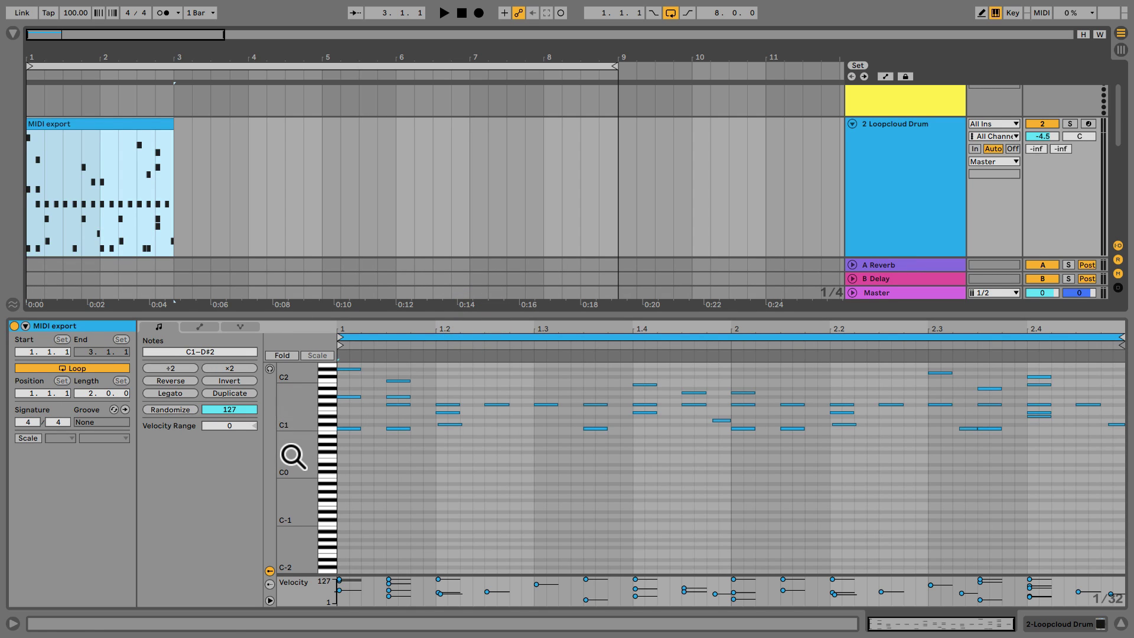
mouse_move(291, 455)
left_mouse_down()
mouse_move(307, 507)
mouse_move(299, 450)
left_mouse_up()
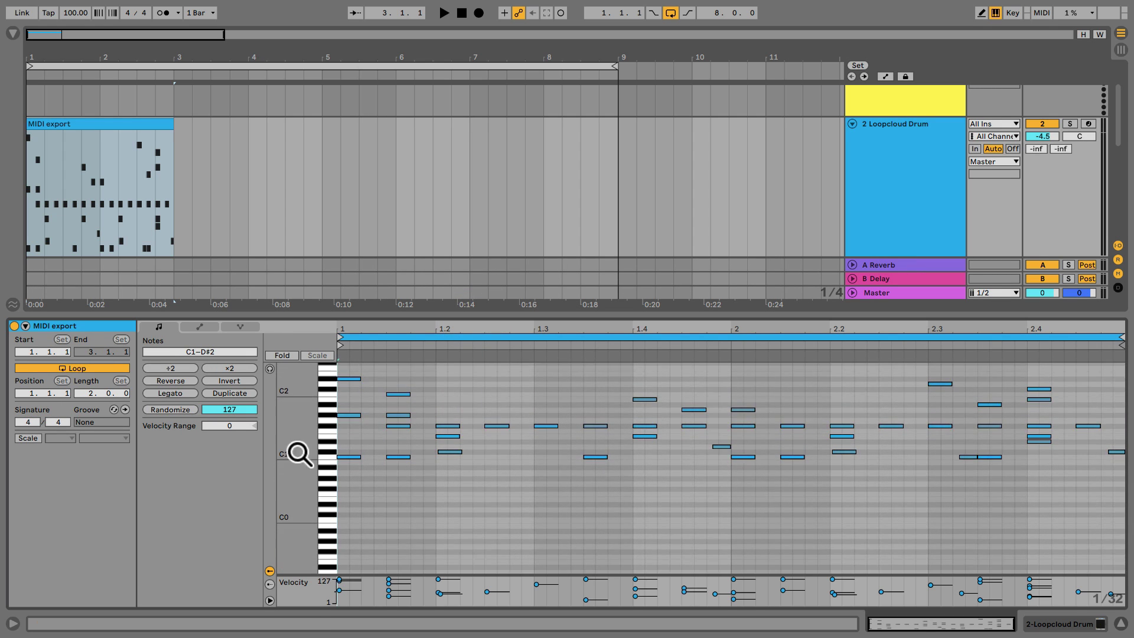
left_click(289, 356)
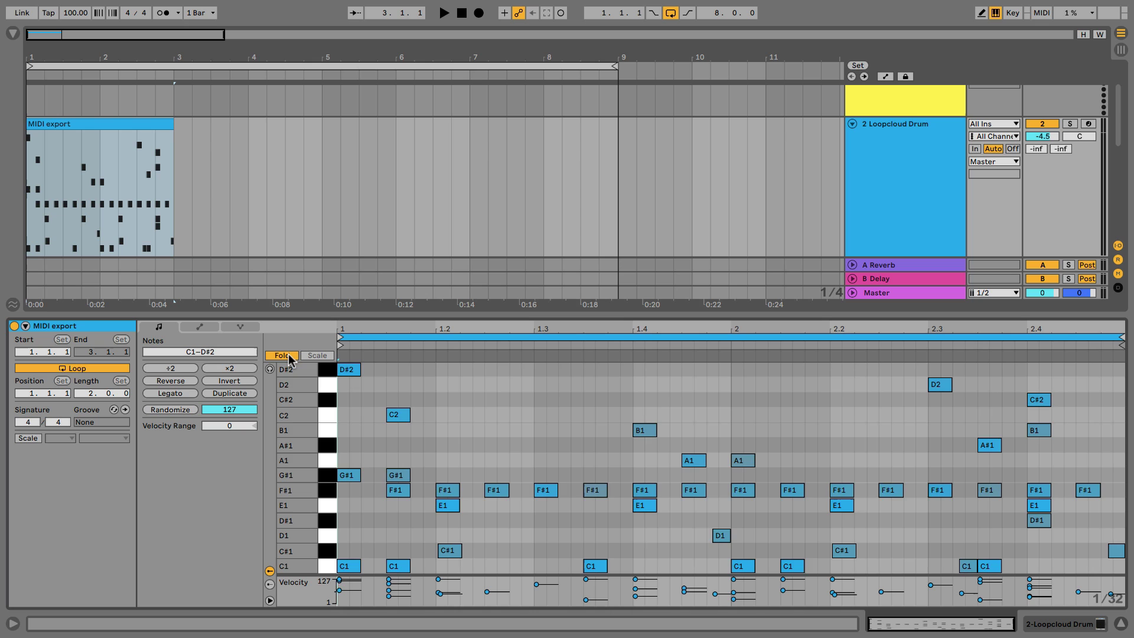
left_click(288, 356)
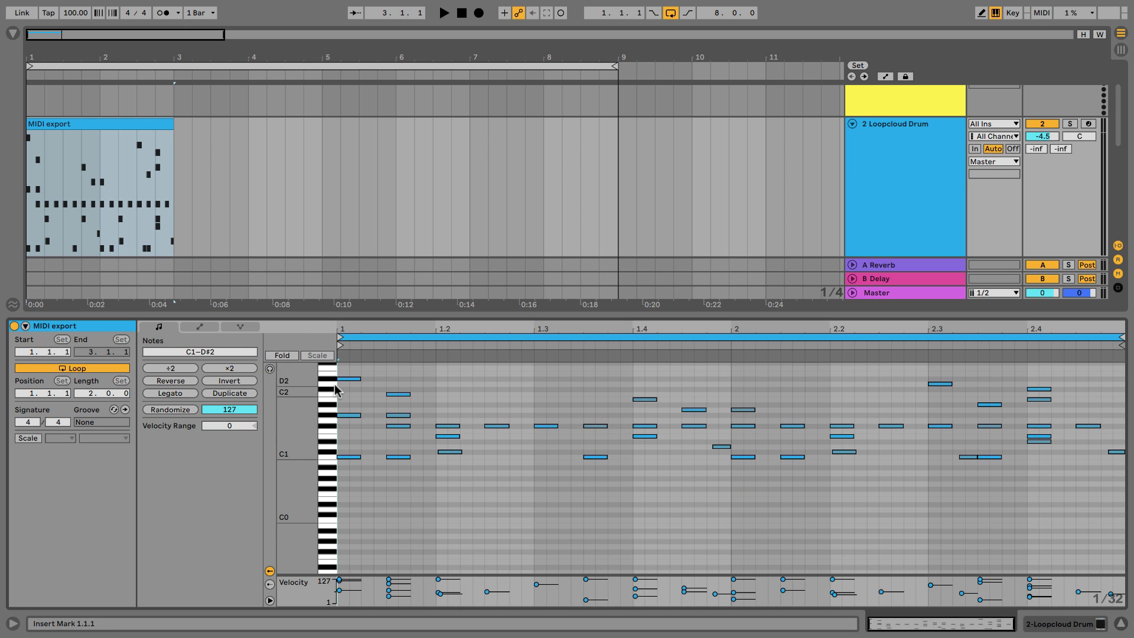
left_click(282, 356)
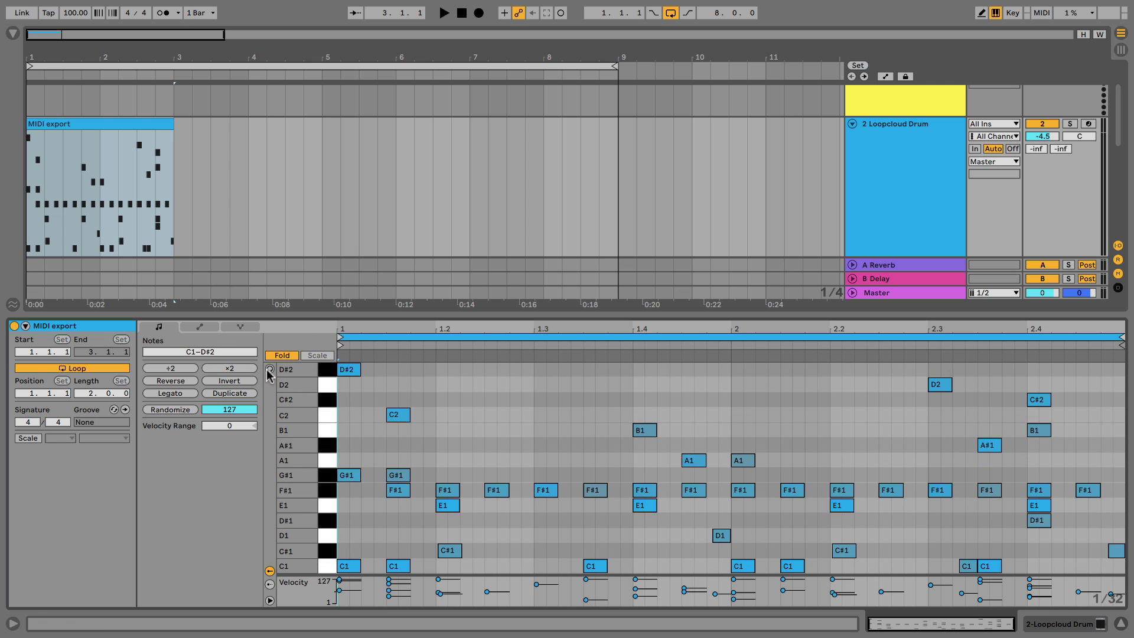
- Turn on note preview and audition the C1 and D#1 notes
left_click(270, 370)
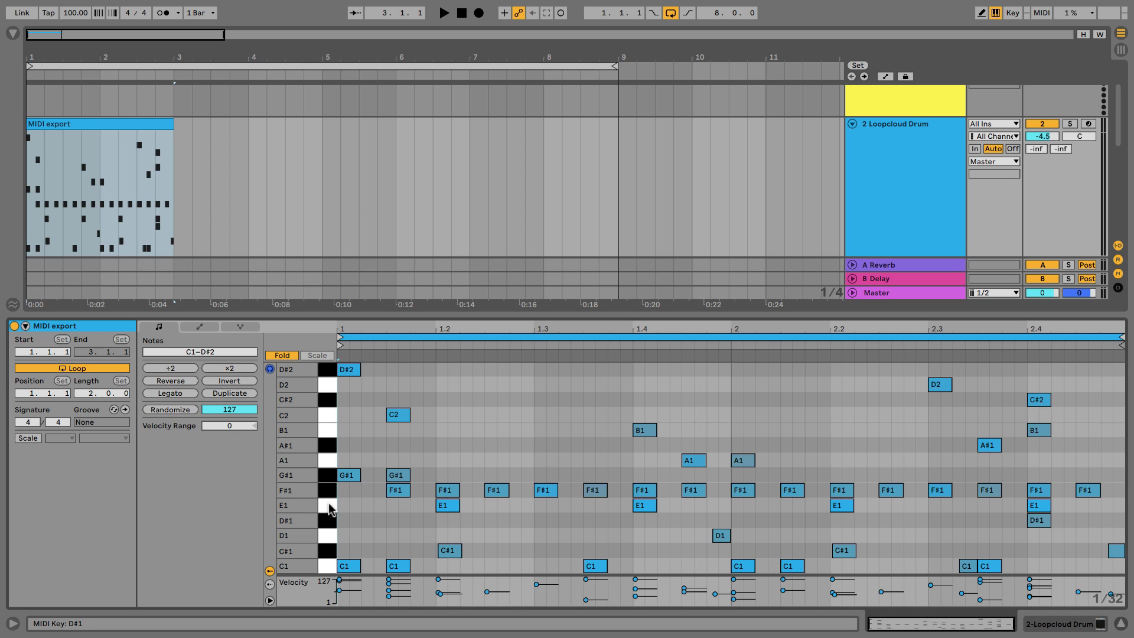
left_click(327, 568)
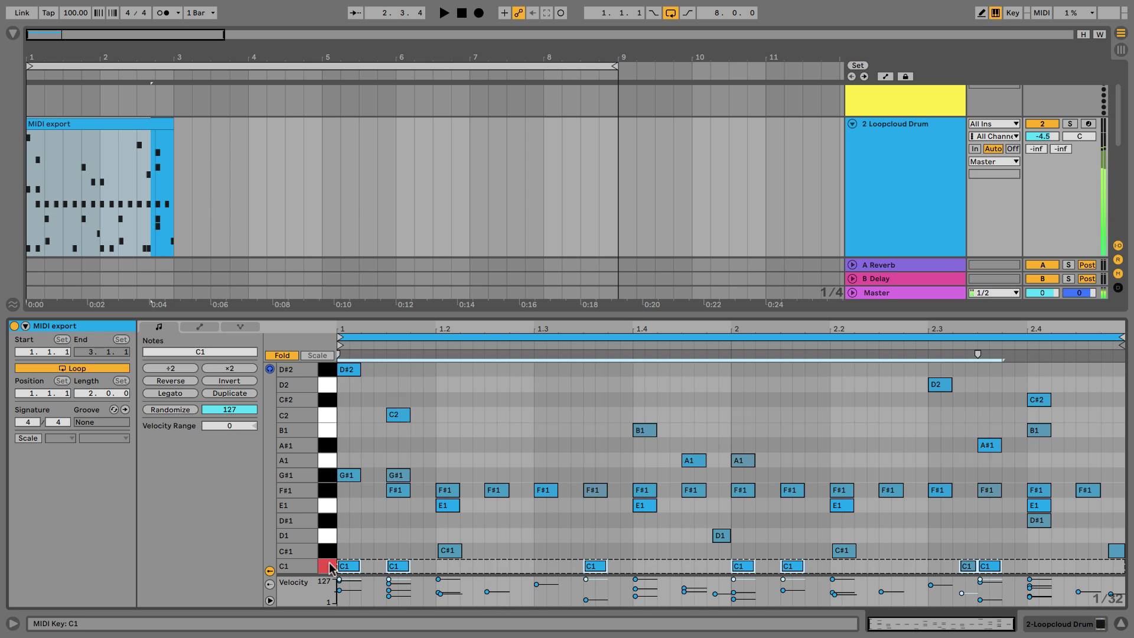
left_click(327, 522)
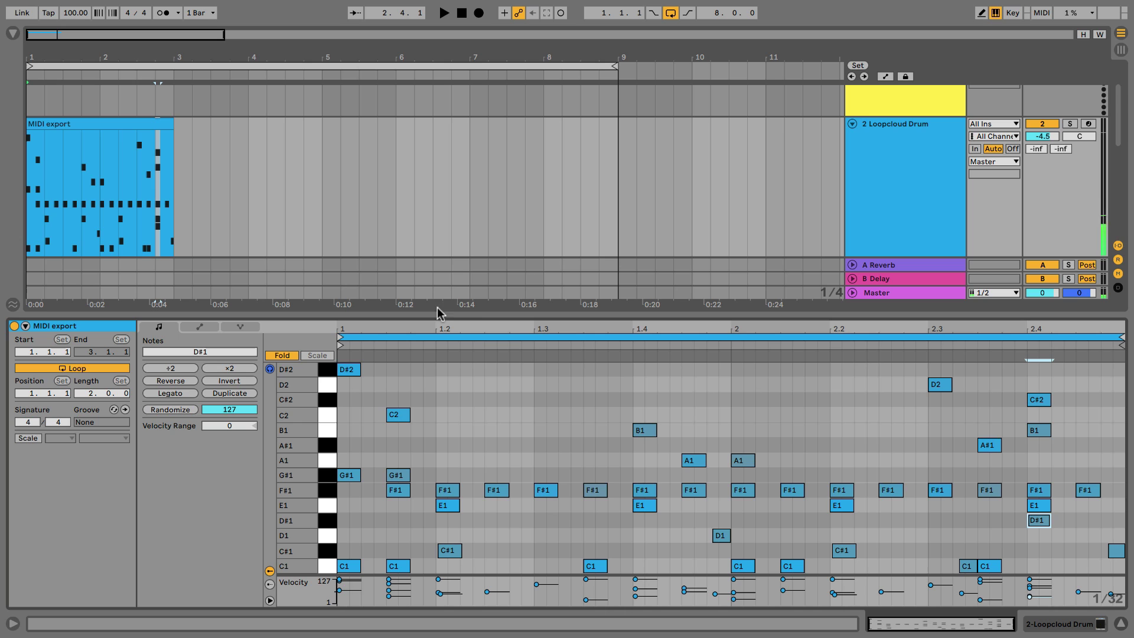
left_click_drag(493, 315, 478, 292)
- Duplicate the MIDI export clip three times to fill bars 1–8
left_click(74, 100)
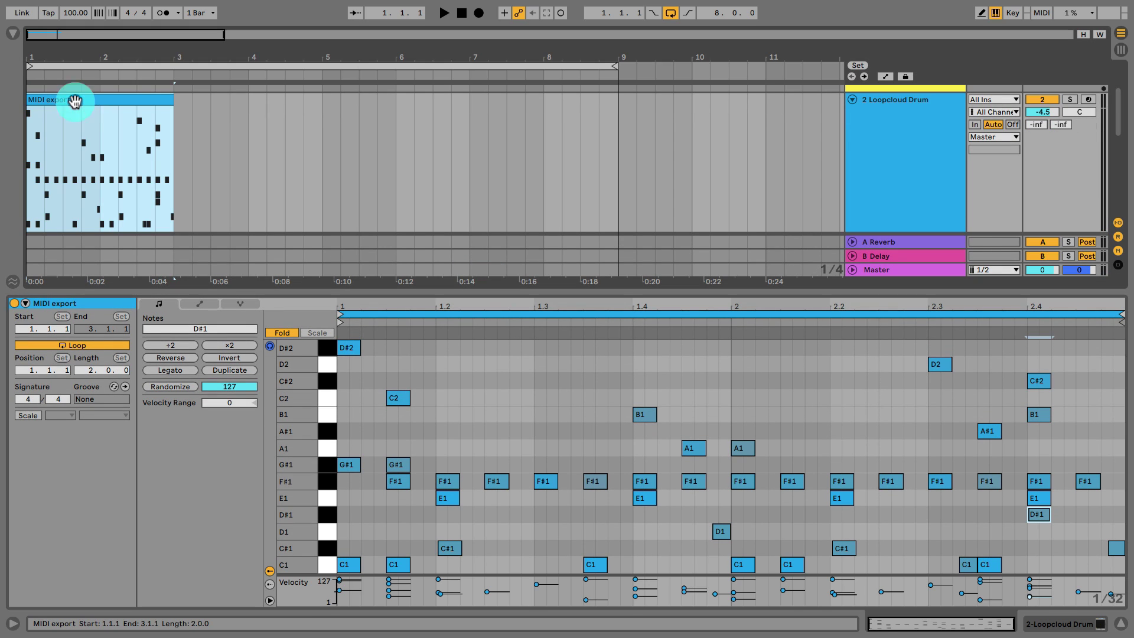
key("ctrl+d")
key("ctrl+d")
key("ctrl+d")
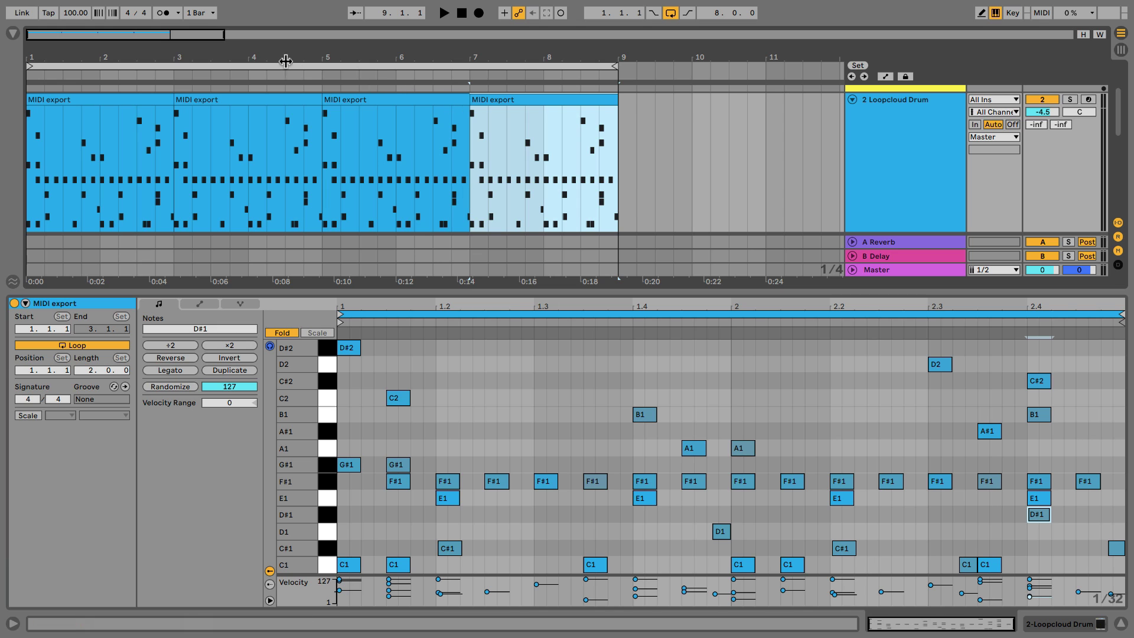
left_click_drag(280, 59, 371, 63)
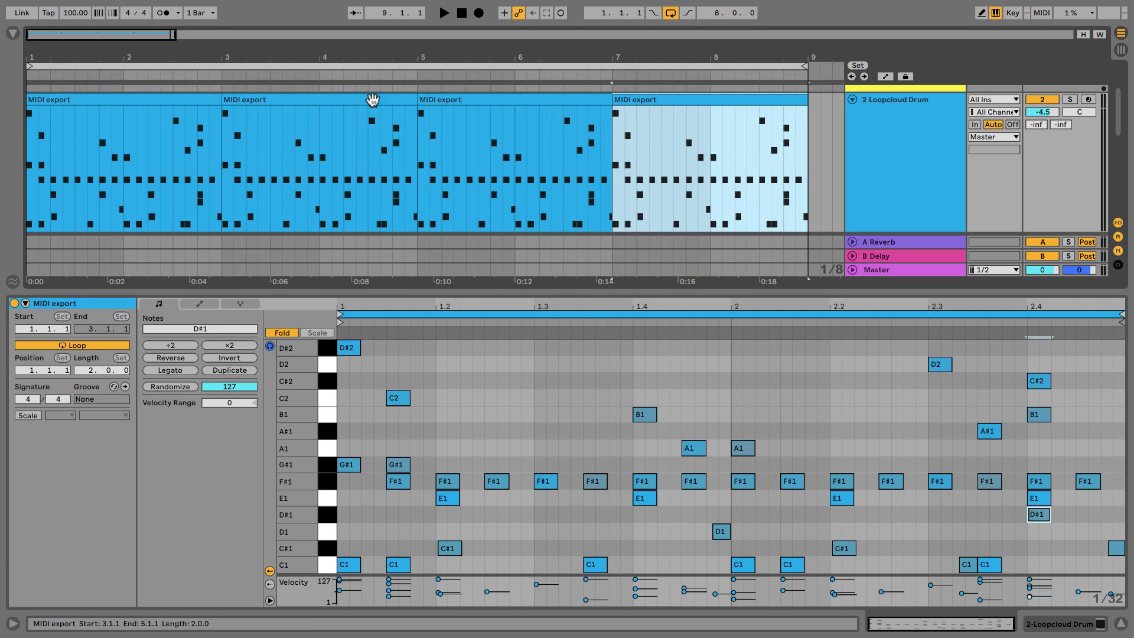
- Split the range 4.3.1–5.1.1 into its own short clip and select it
left_click(372, 127)
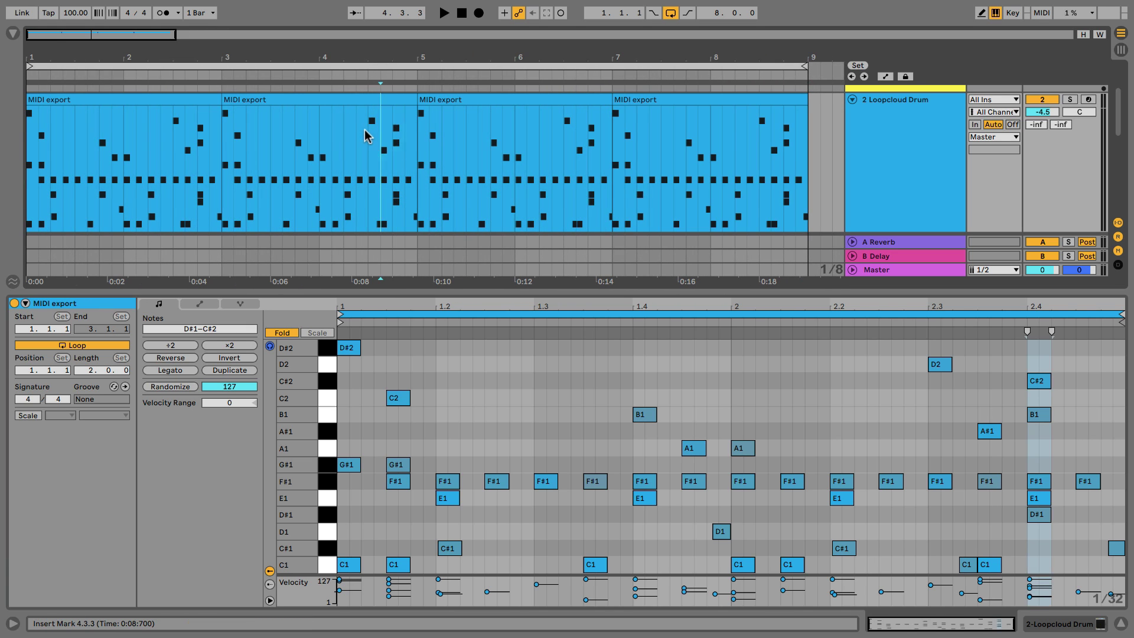
left_click_drag(367, 133, 417, 110)
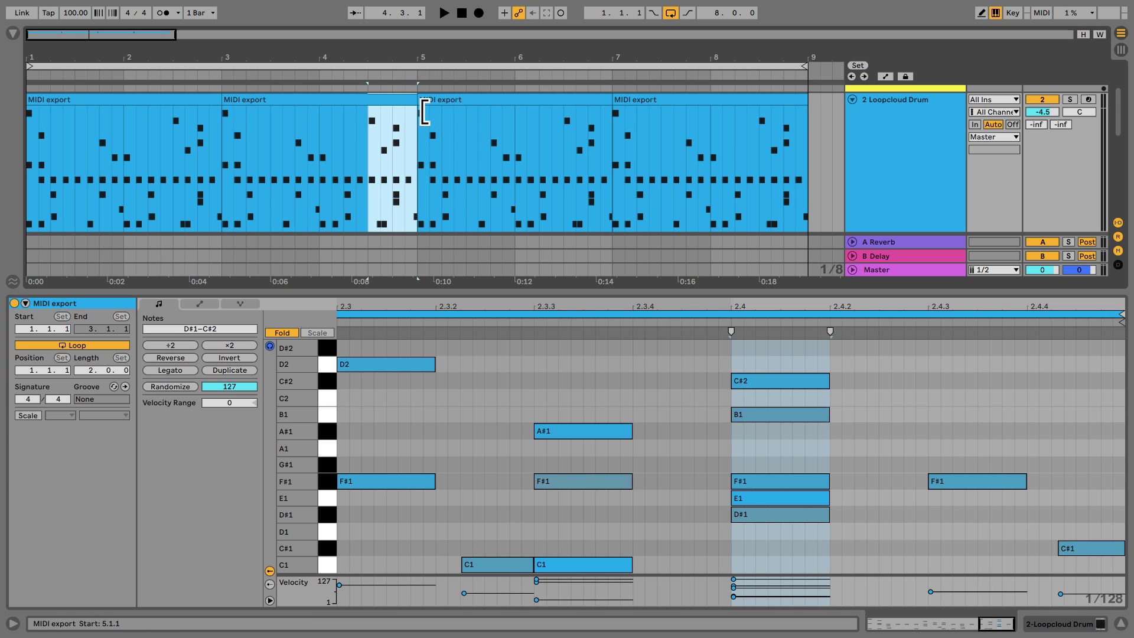
key("ctrl+e")
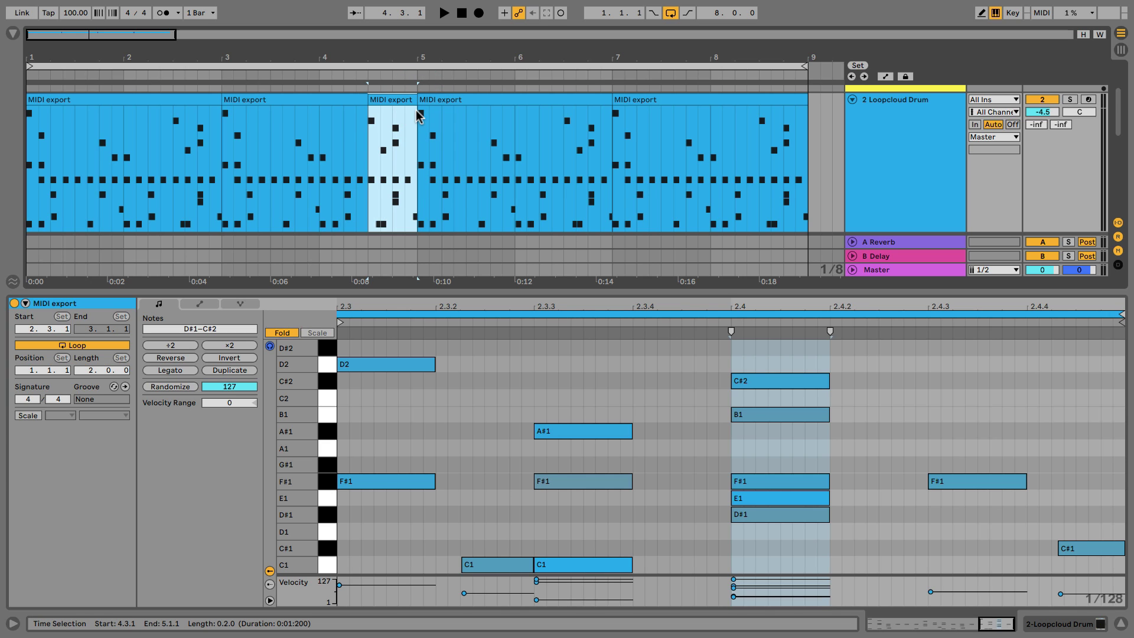
left_click(387, 101)
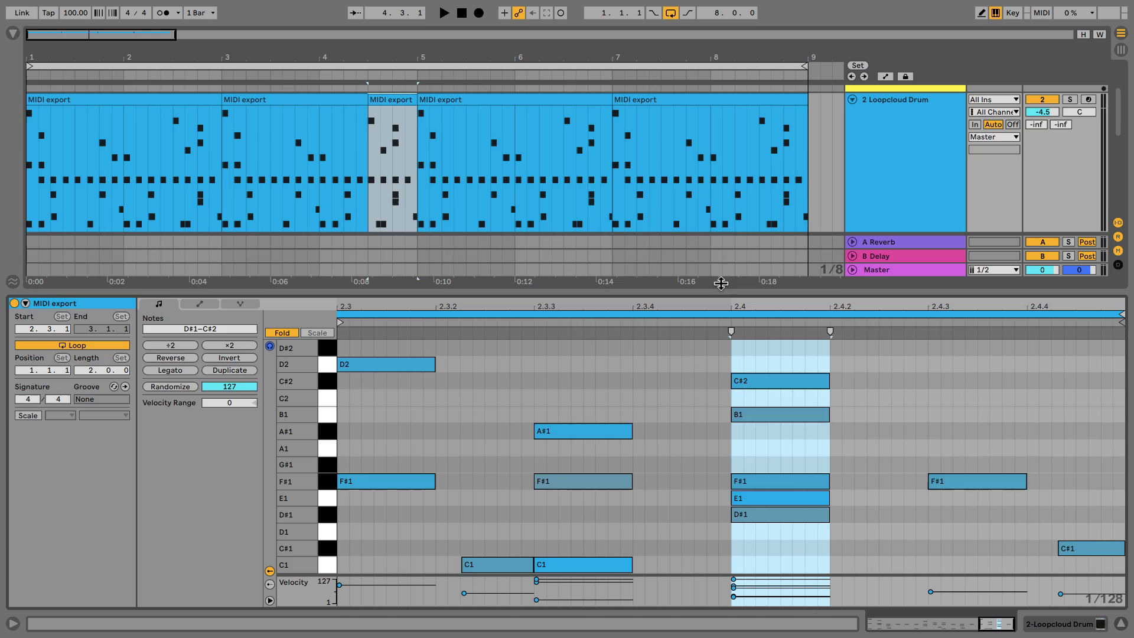
- Move the split clip's C1 note from 2.3.3 to 2.3.1 and play the beat back from bar 4
left_click_drag(721, 283, 715, 131)
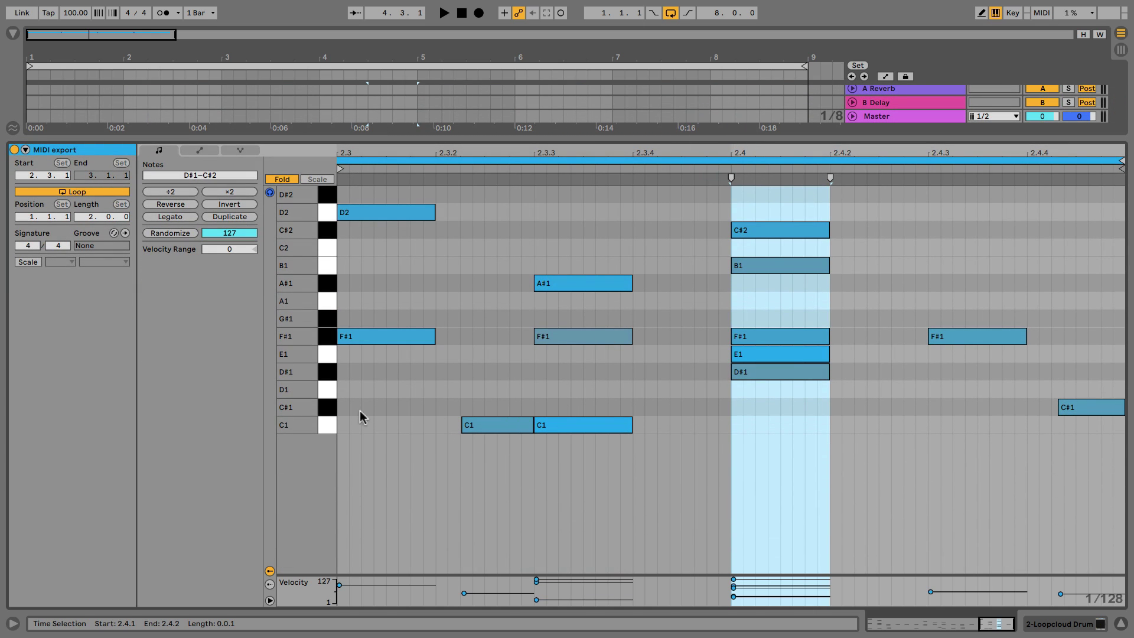
left_click_drag(571, 429, 360, 428)
key("space")
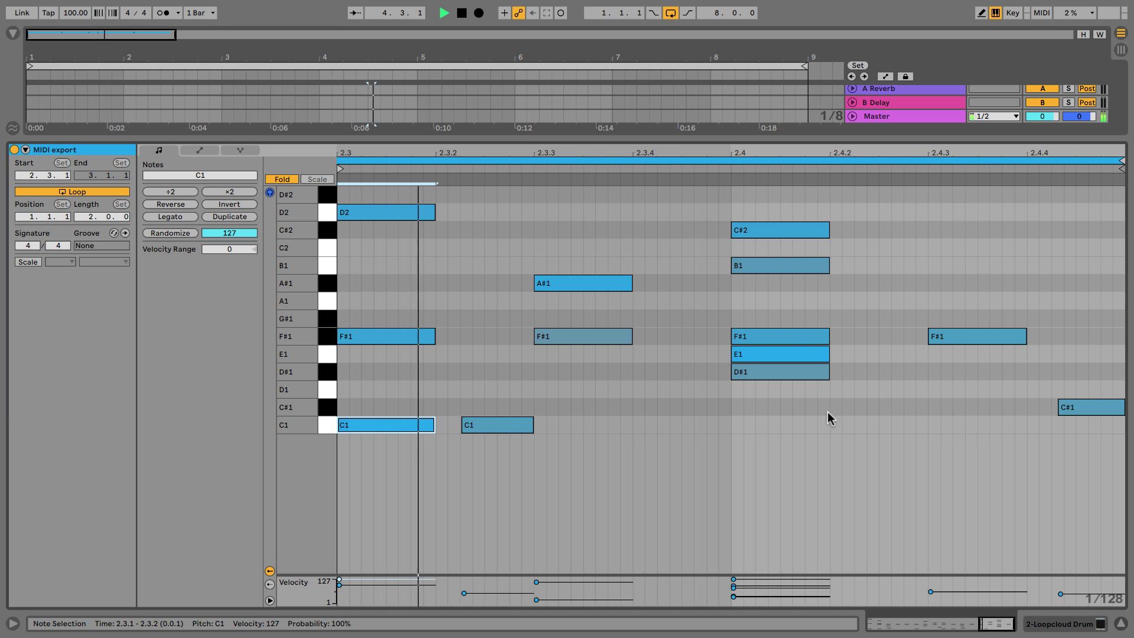
key("space")
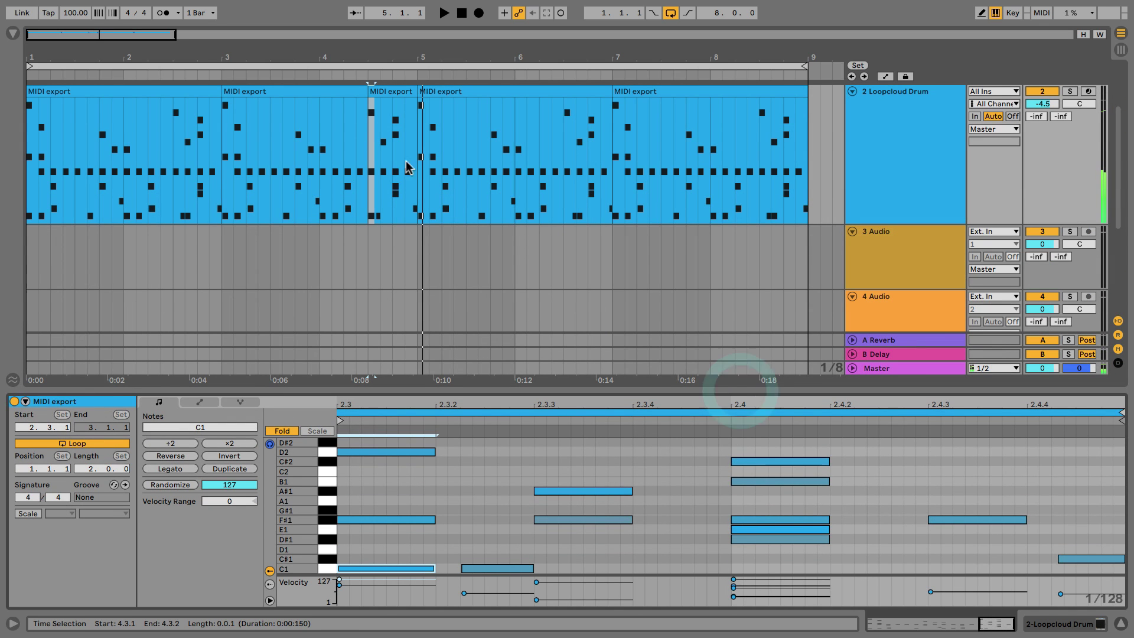
left_click(321, 147)
key("space")
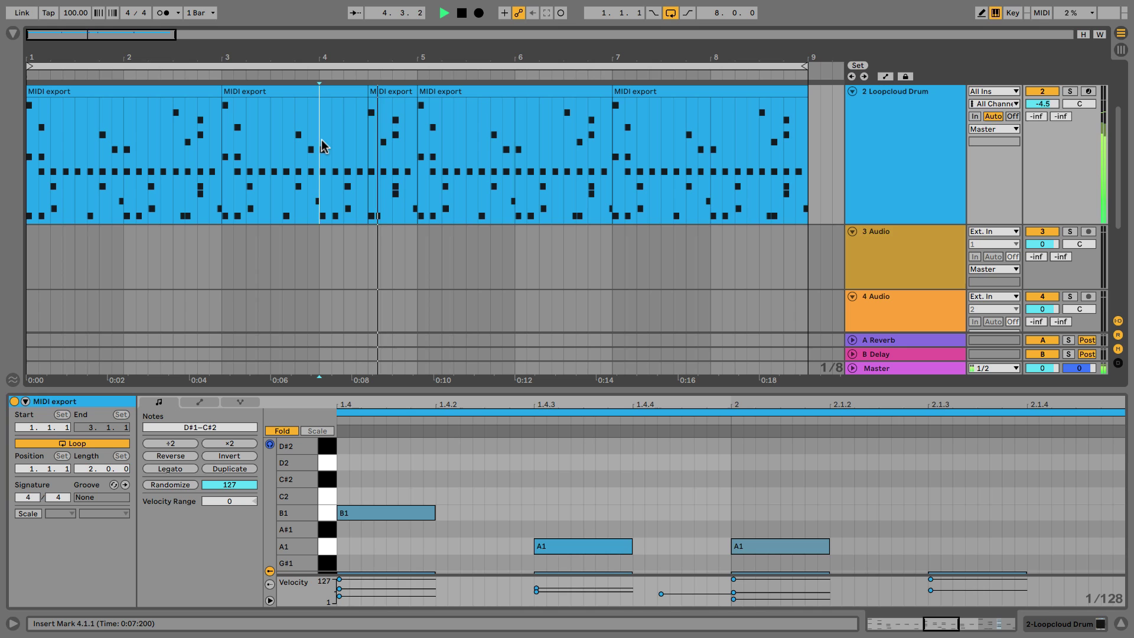
key("space")
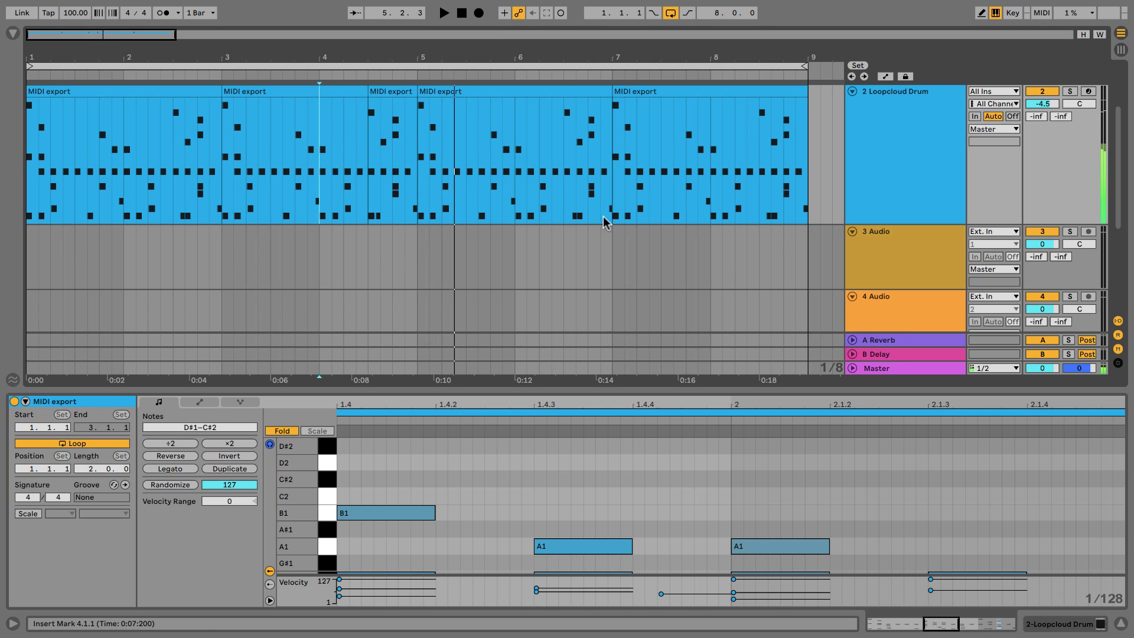
- Copy the fill clip to bar 8.3 and add a sixteenth-length D1 note to it
left_click_drag(415, 106, 783, 106)
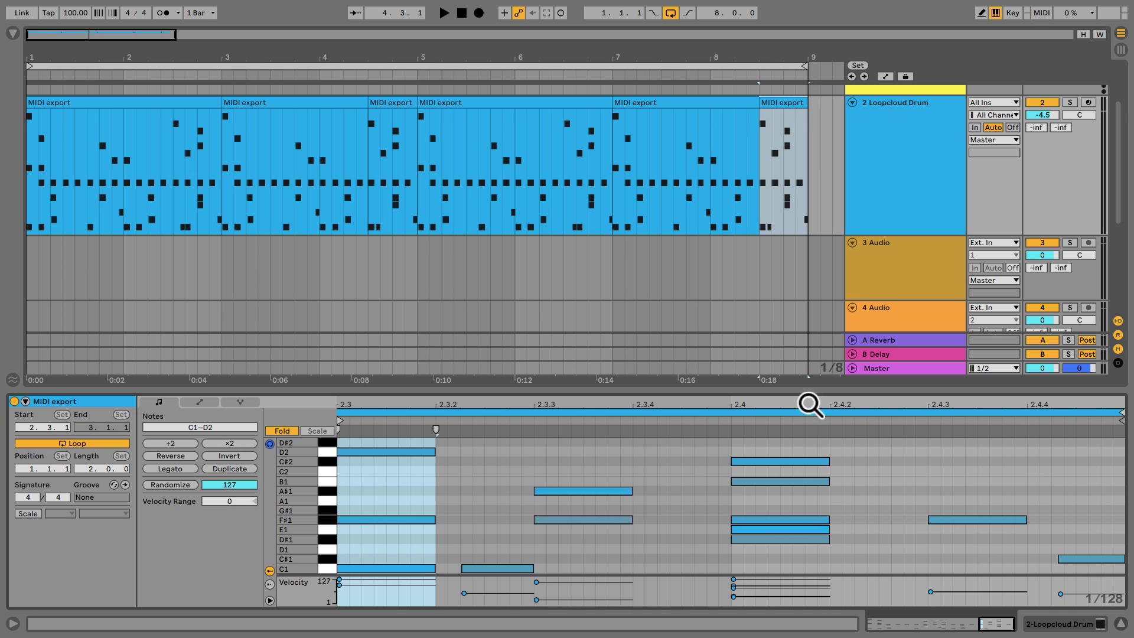
left_click_drag(810, 396, 750, 167)
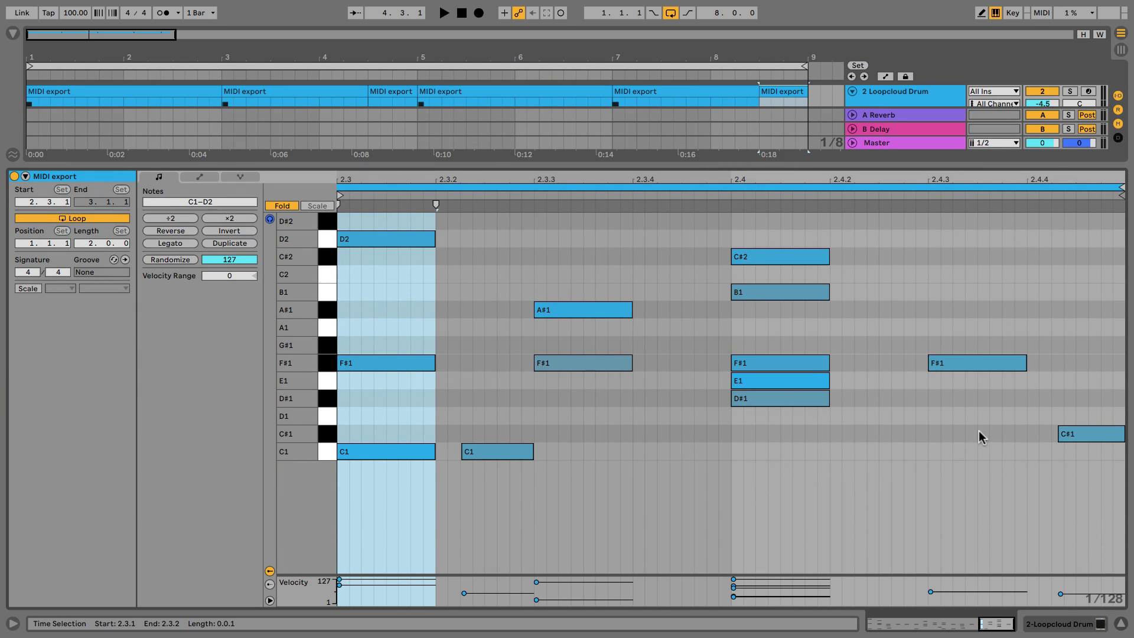
double_click(898, 418)
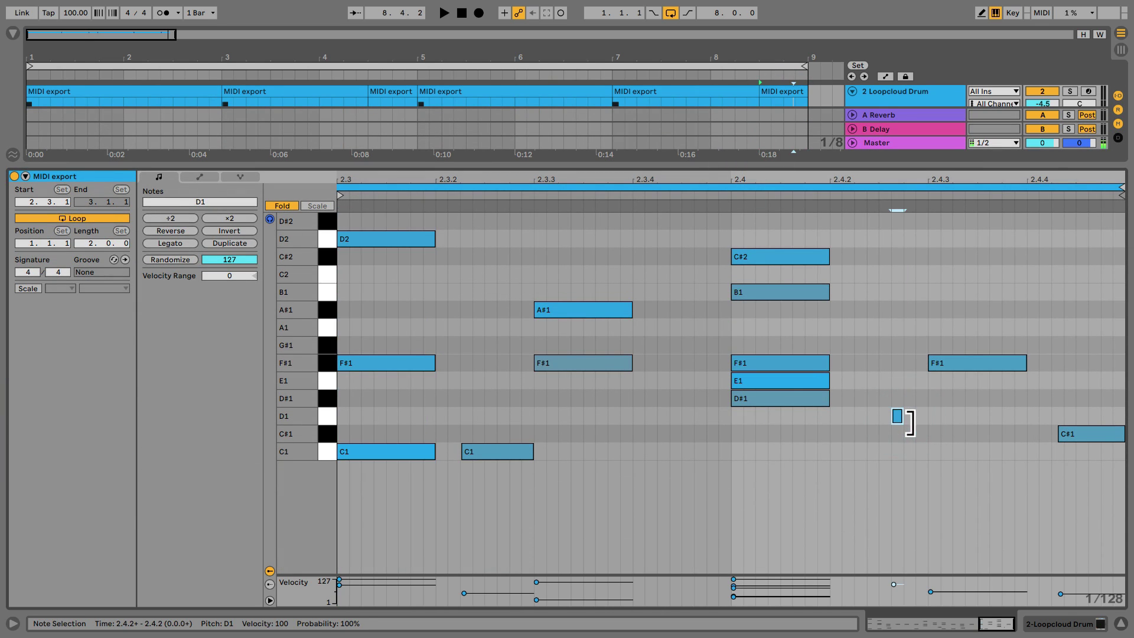
mouse_move(903, 418)
left_mouse_down()
mouse_move(985, 418)
mouse_move(895, 431)
mouse_move(892, 414)
left_mouse_up()
key("space")
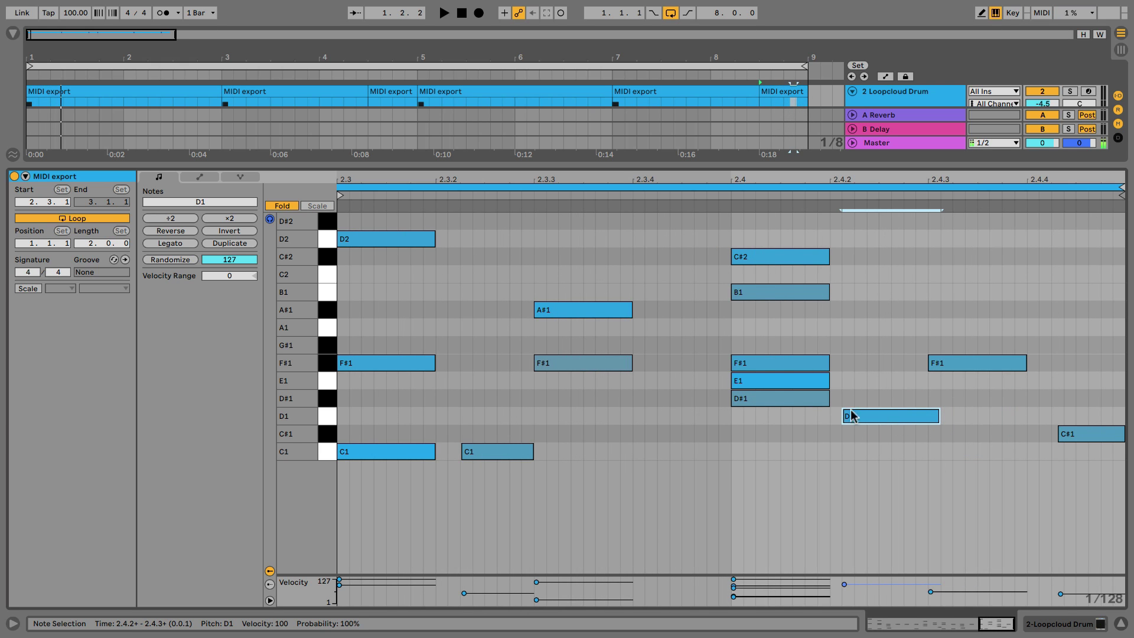
- Move the new D1 note to 2.4.3 and listen to the result
left_click(778, 401)
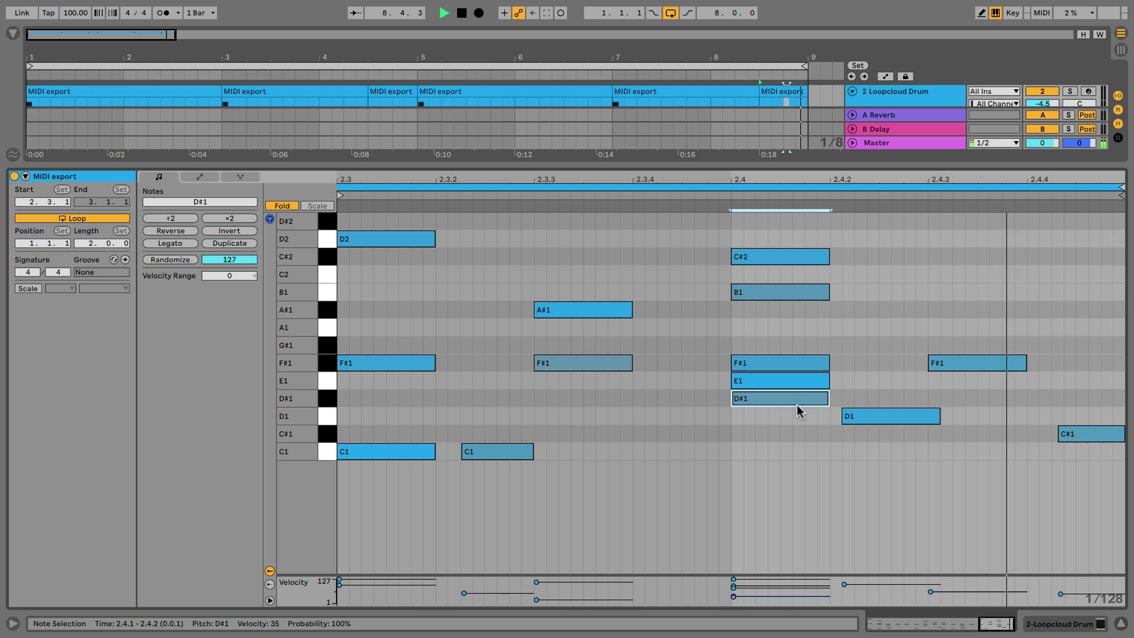
key("space")
left_click_drag(879, 415, 967, 413)
key("space")
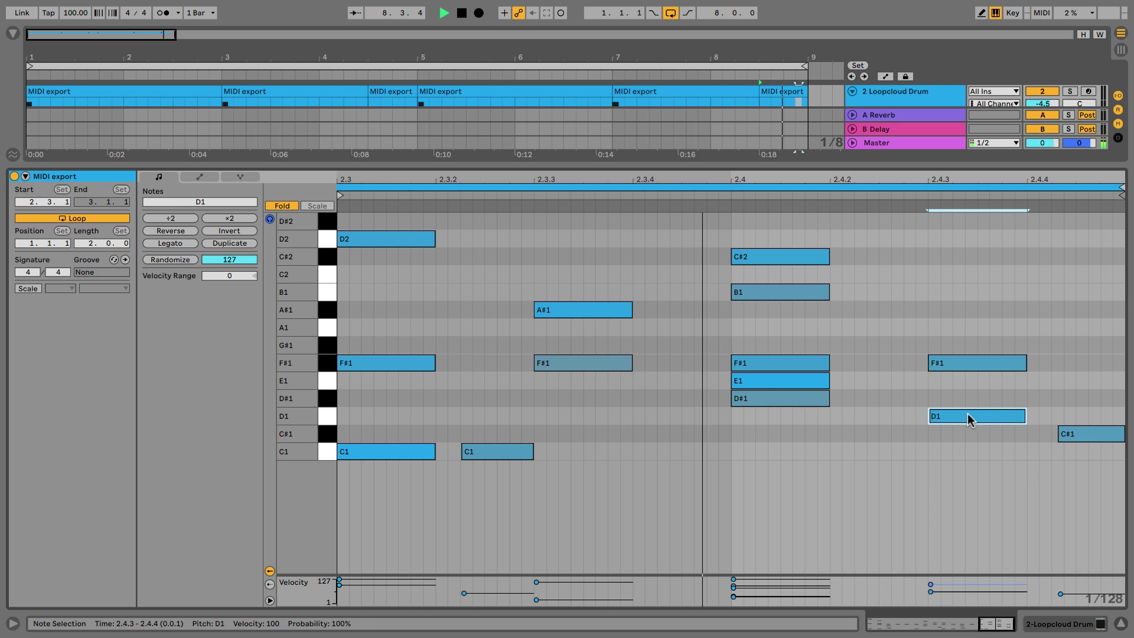
key("space")
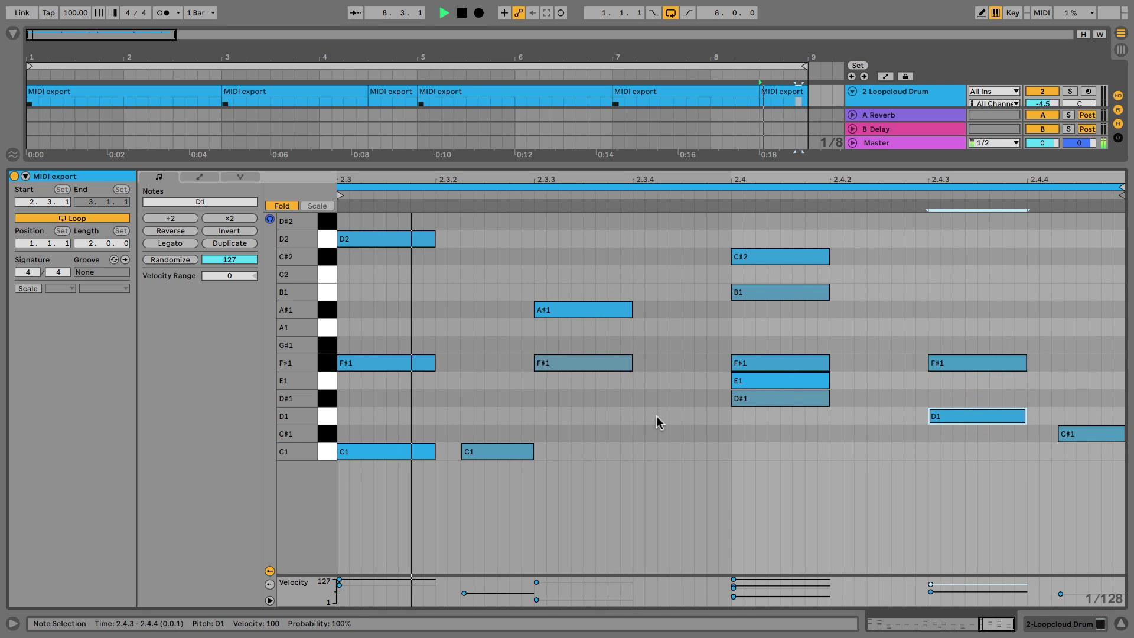
- Copy the C1 note to 2.3.4, enlarge the arrangement, and reset the start point to bar 1
left_click_drag(500, 451, 734, 463)
key("space")
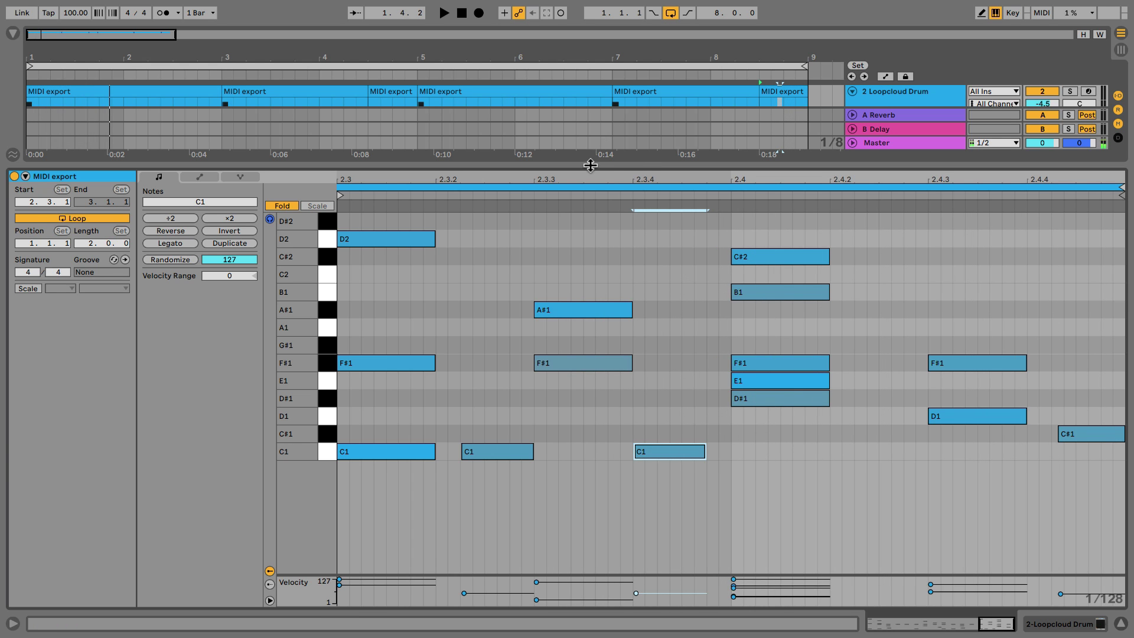
left_click_drag(590, 165, 648, 491)
left_click_drag(514, 65, 468, 290)
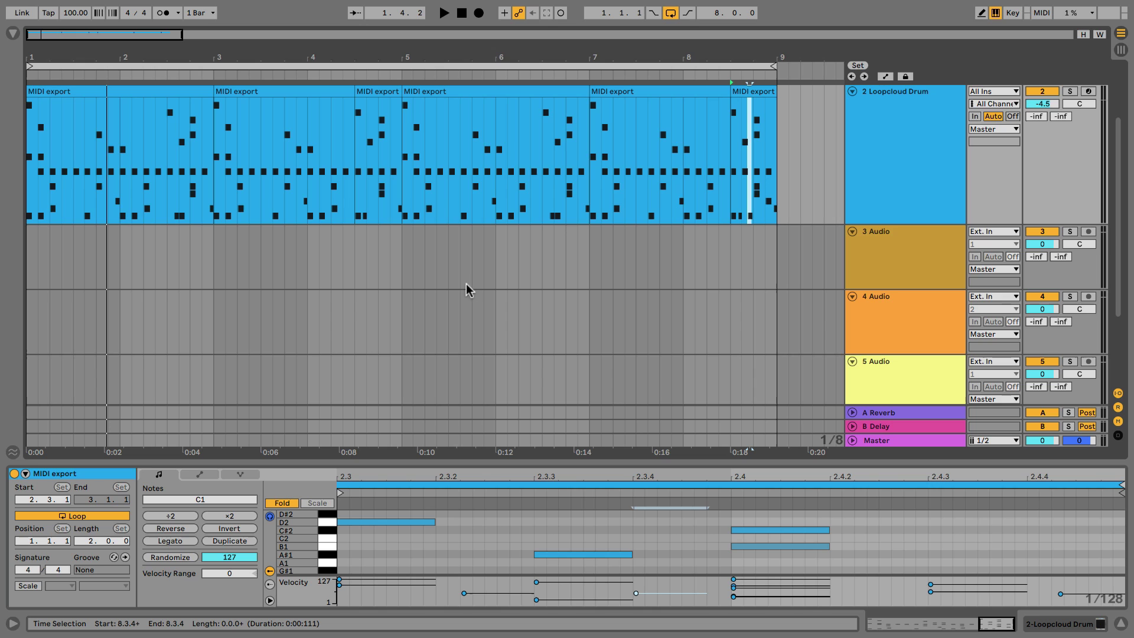
left_click(27, 127)
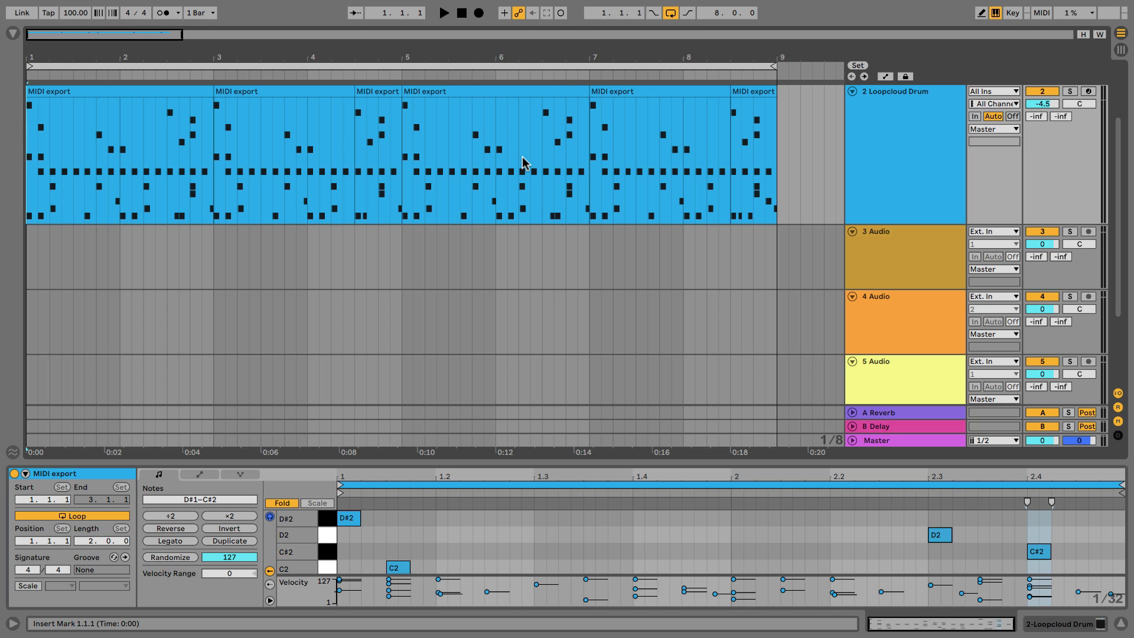
- Load the Loopcloud plug-in from the Browser onto the empty 1 MIDI track
scroll(522, 162, "up", 3)
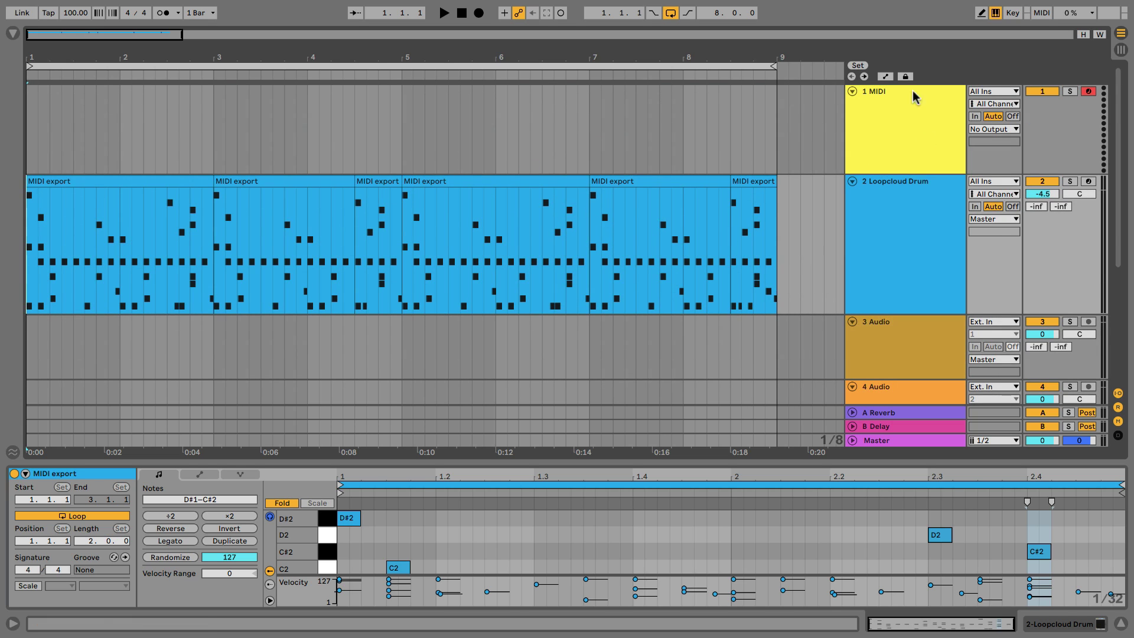
left_click(895, 102)
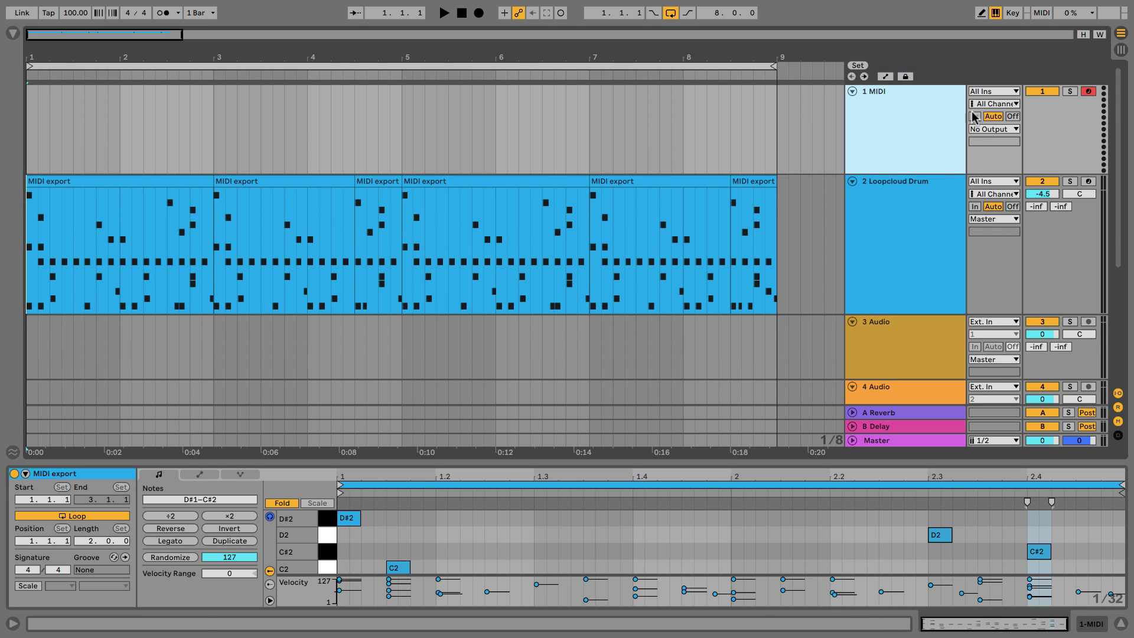
left_click(12, 33)
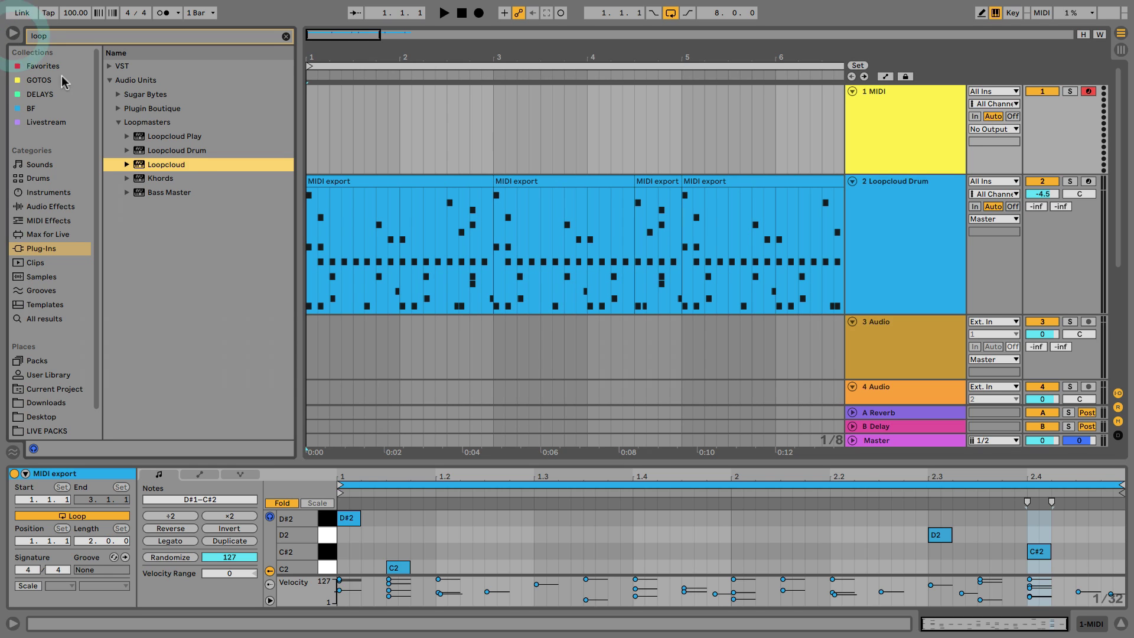
double_click(167, 164)
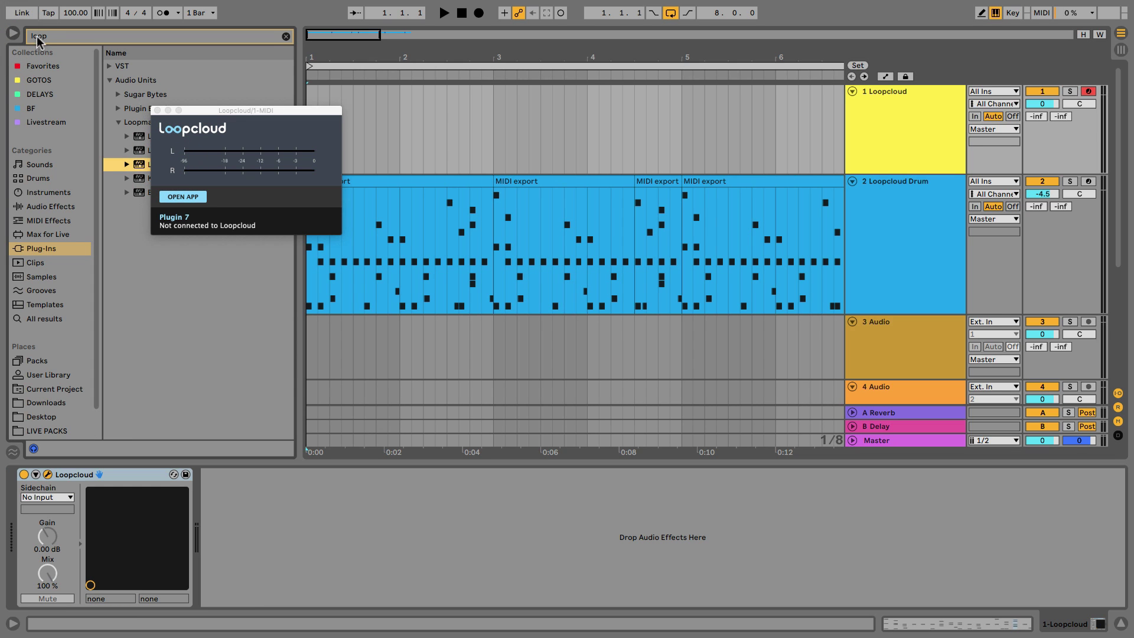
left_click(12, 34)
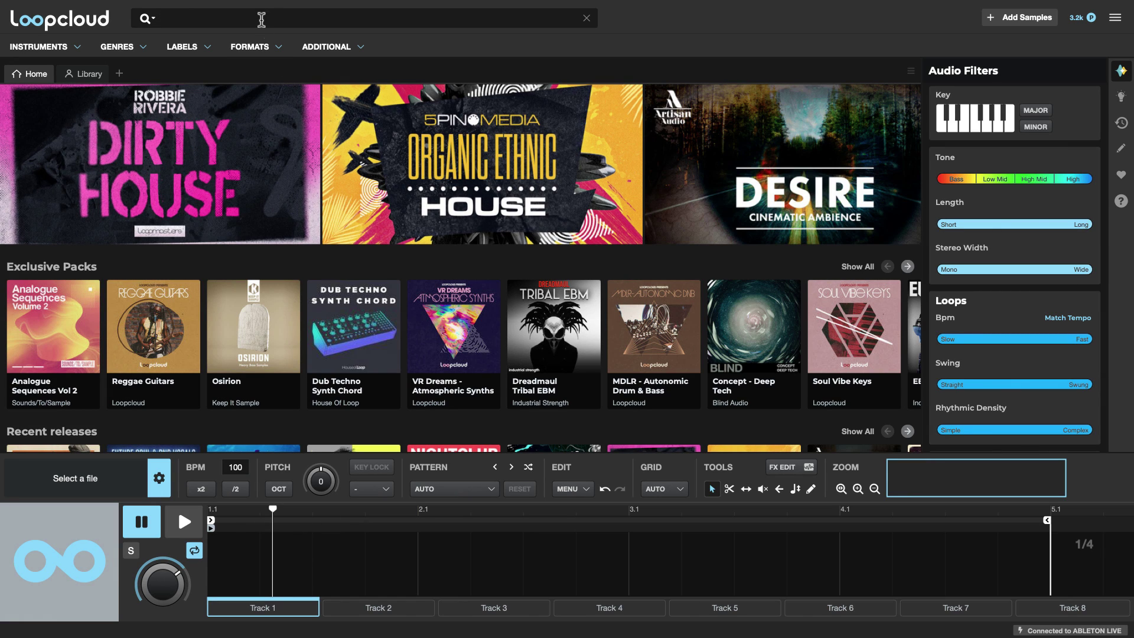
- Search for the Hip Hop genre and open the Hanz - Lo-Fi Hip Hop pack from Relevant products
left_click(261, 18)
type("hip")
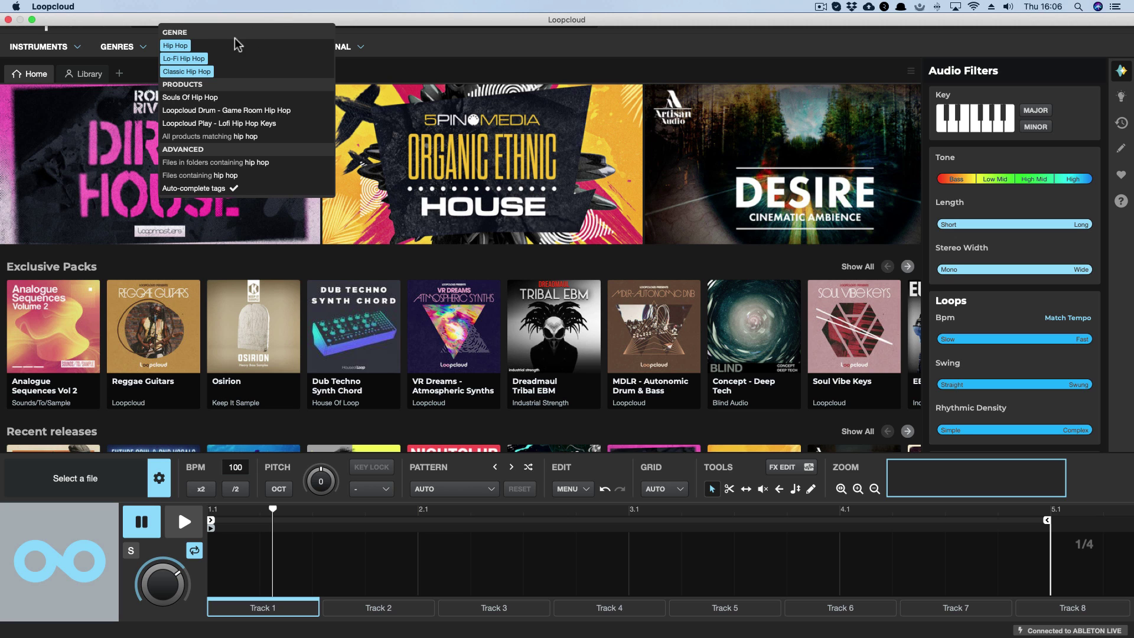
left_click(176, 47)
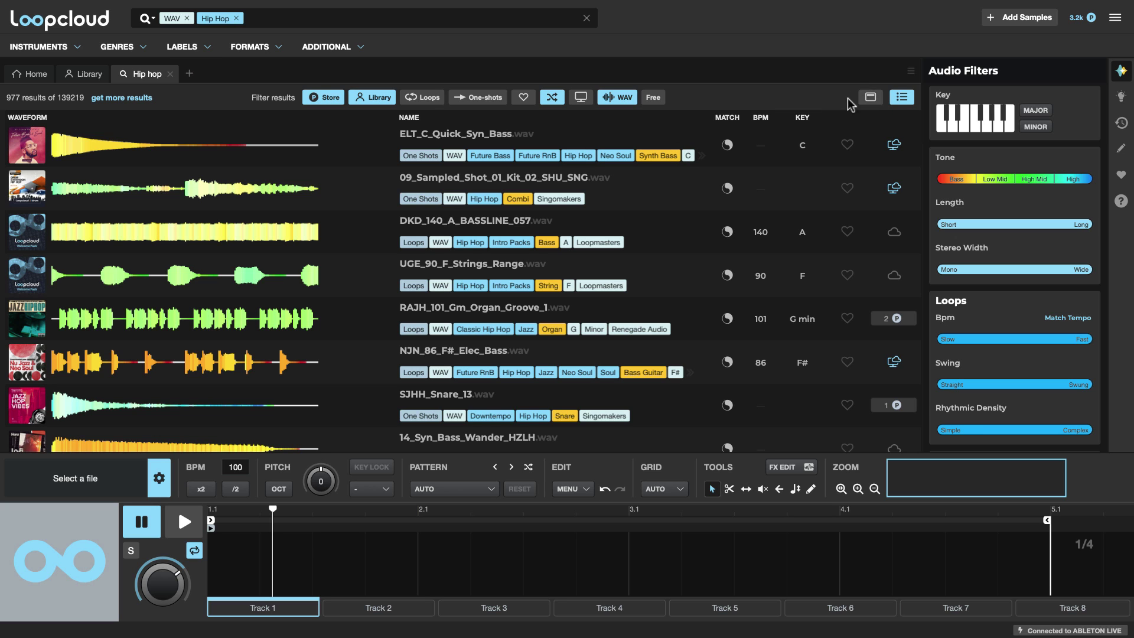
left_click(871, 98)
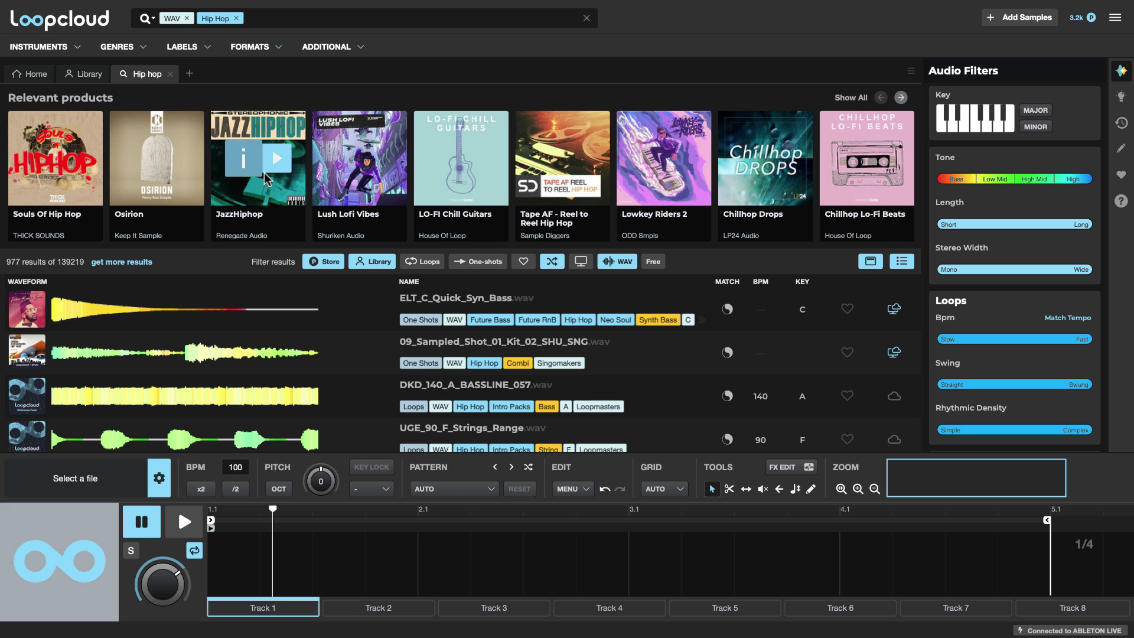
scroll(361, 177, "right", 5)
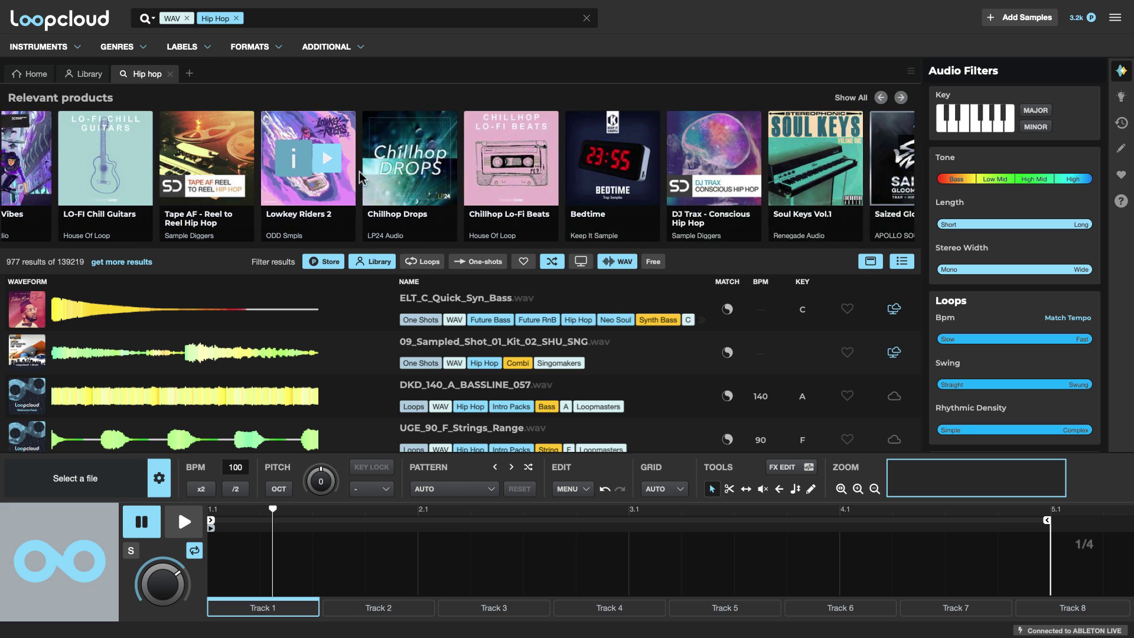
scroll(361, 177, "right", 6)
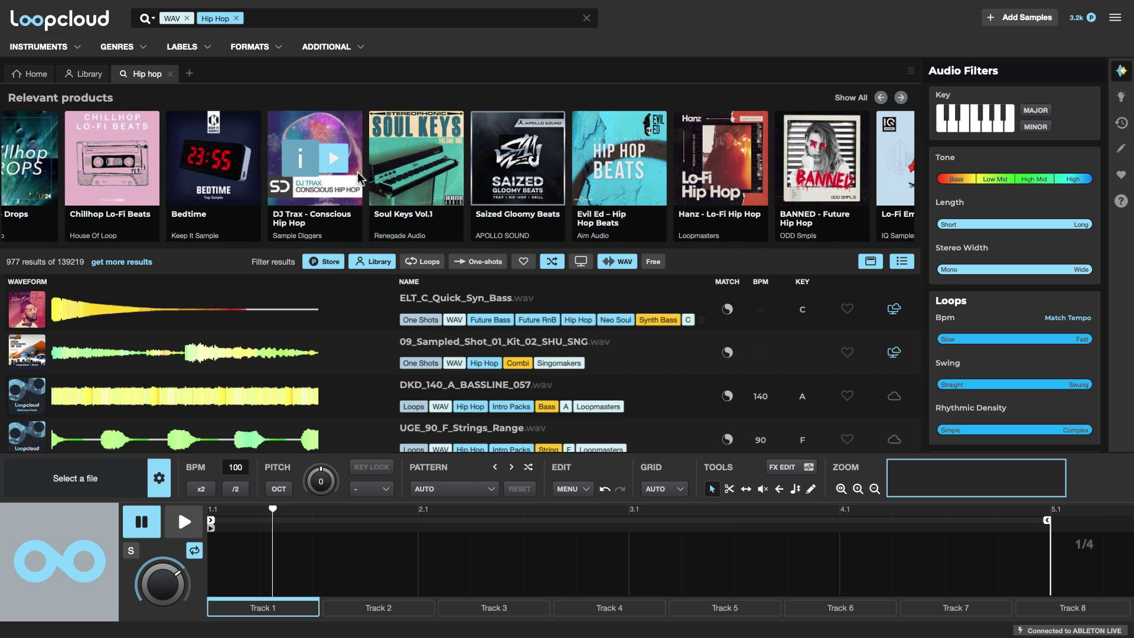
scroll(357, 171, "right", 2)
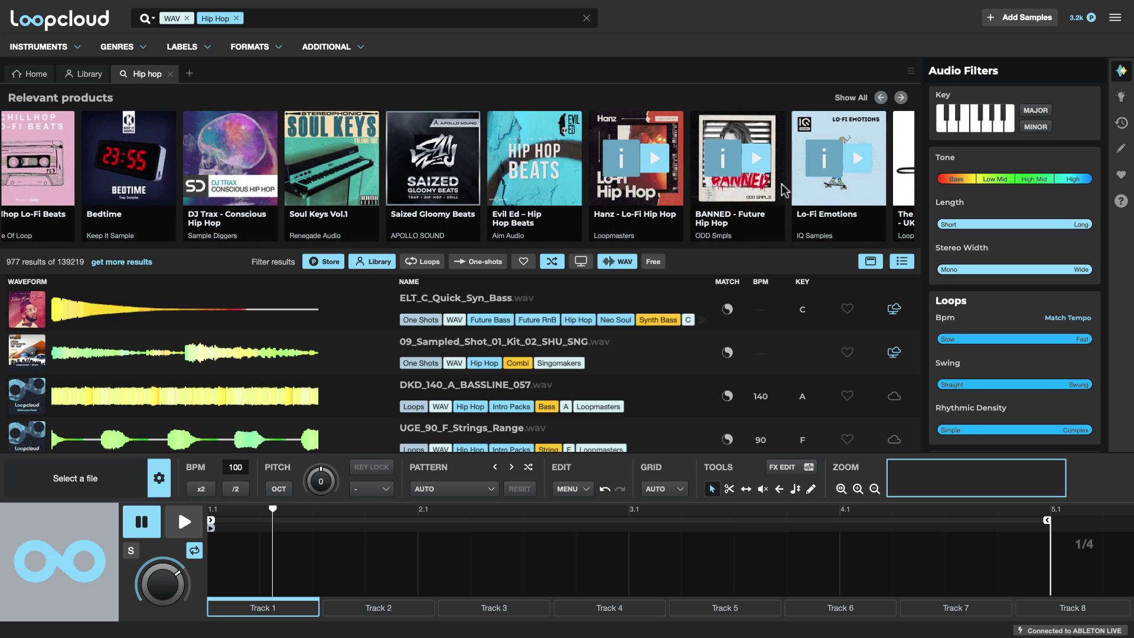
left_click(641, 222)
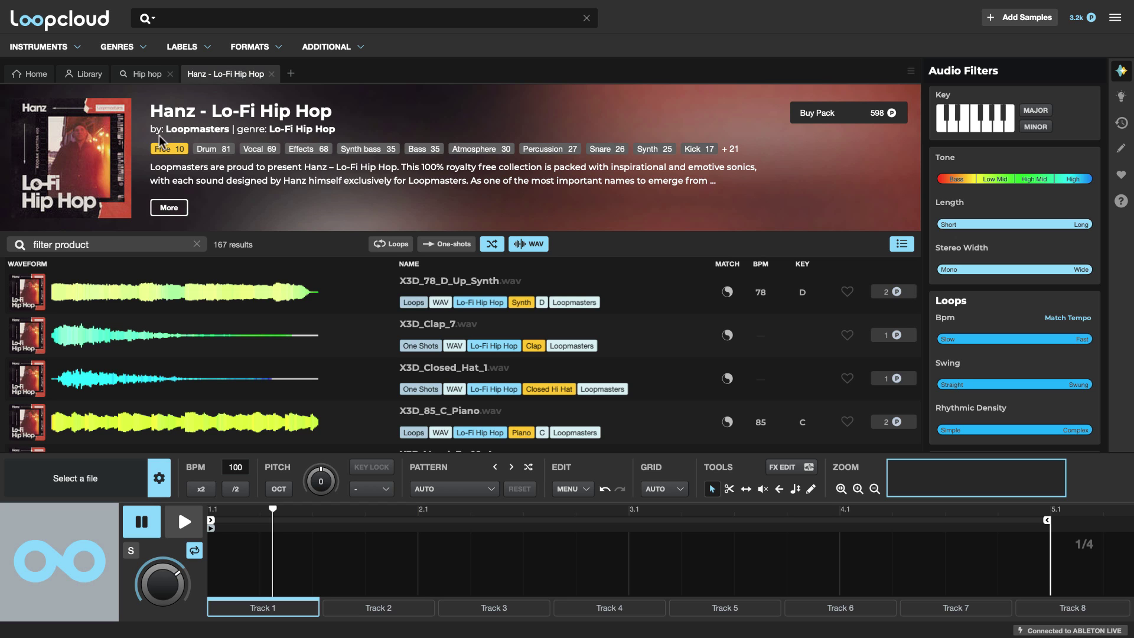
left_click(146, 74)
left_click(223, 73)
left_click(145, 74)
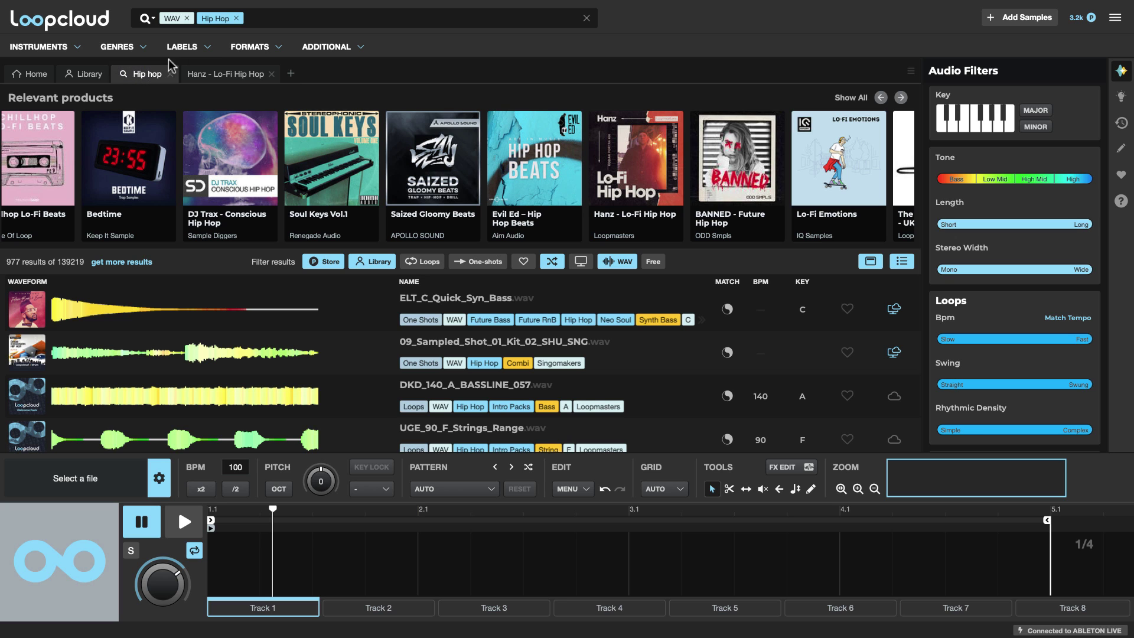
left_click(237, 77)
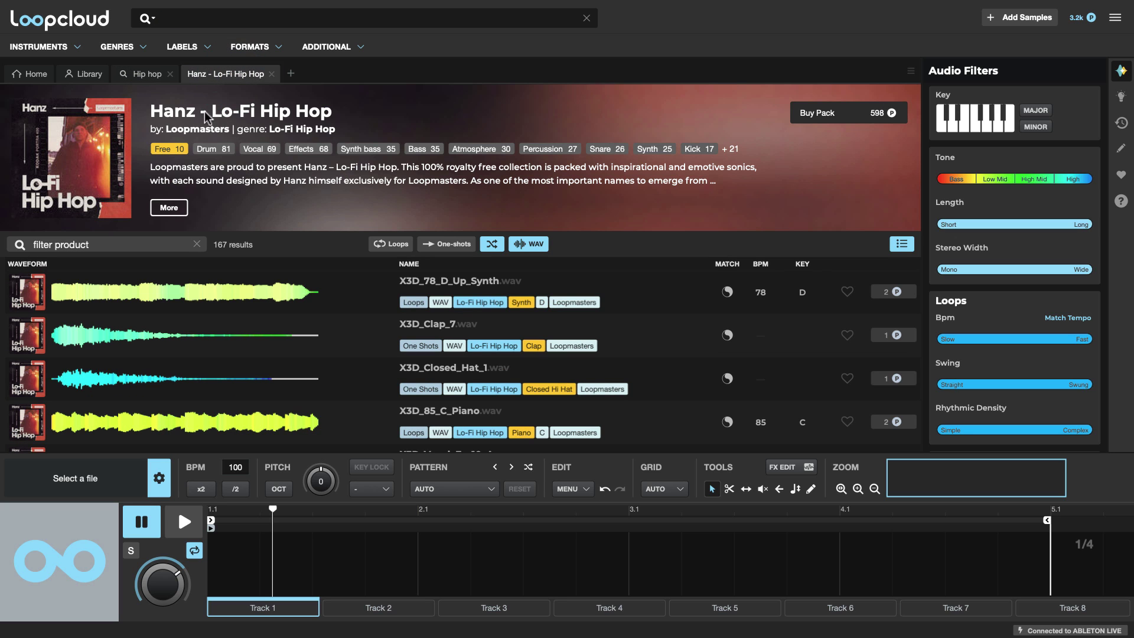
left_click(291, 75)
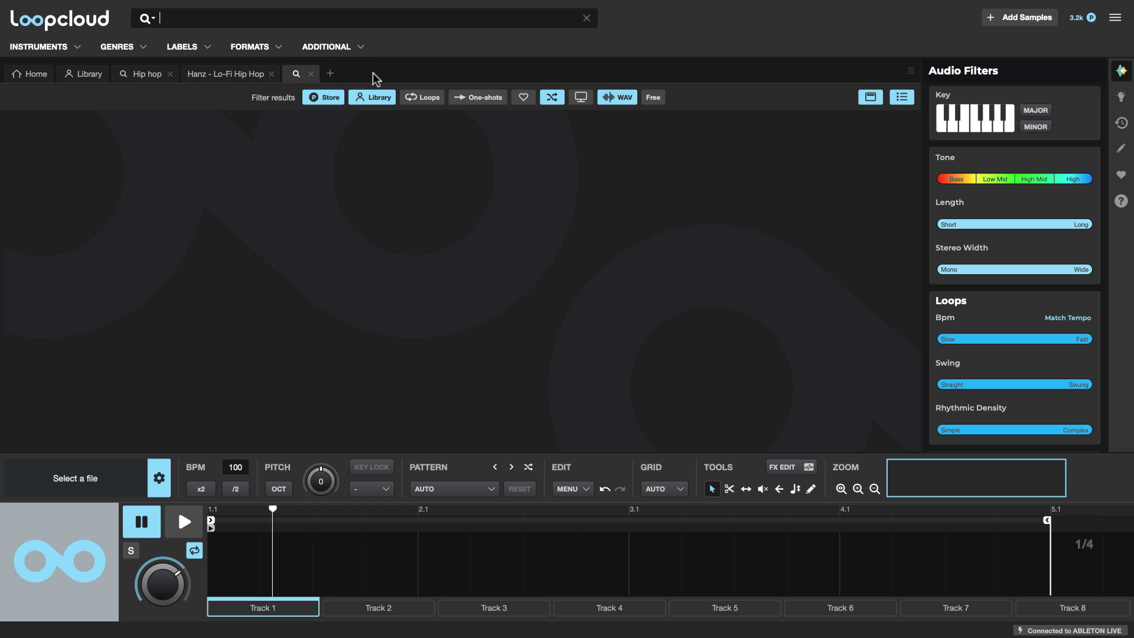
left_click(309, 74)
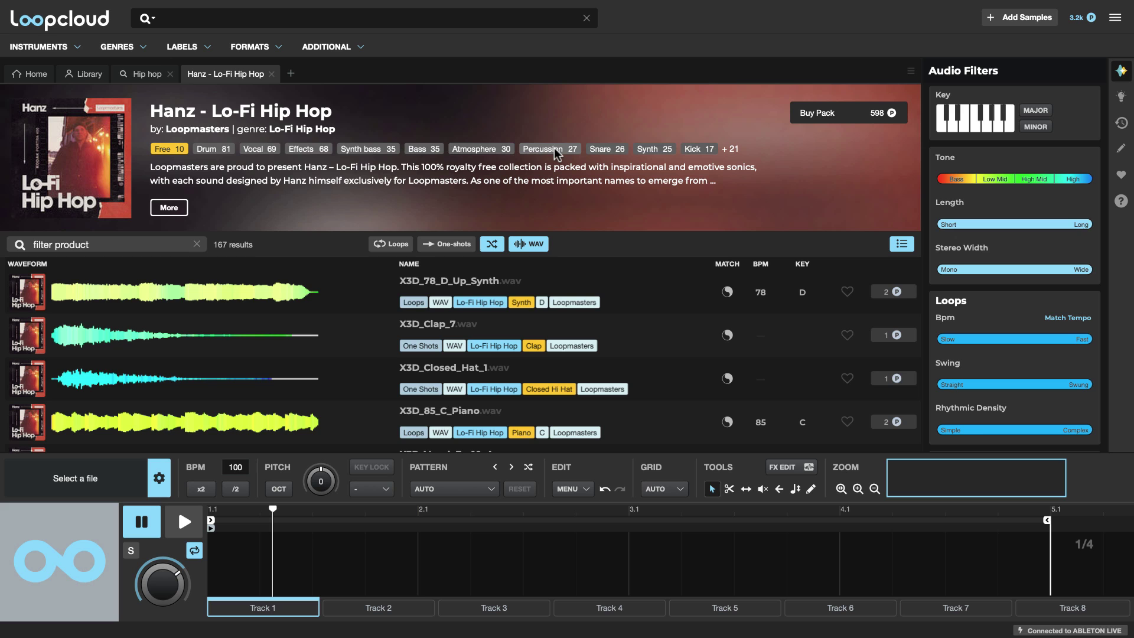
left_click(730, 148)
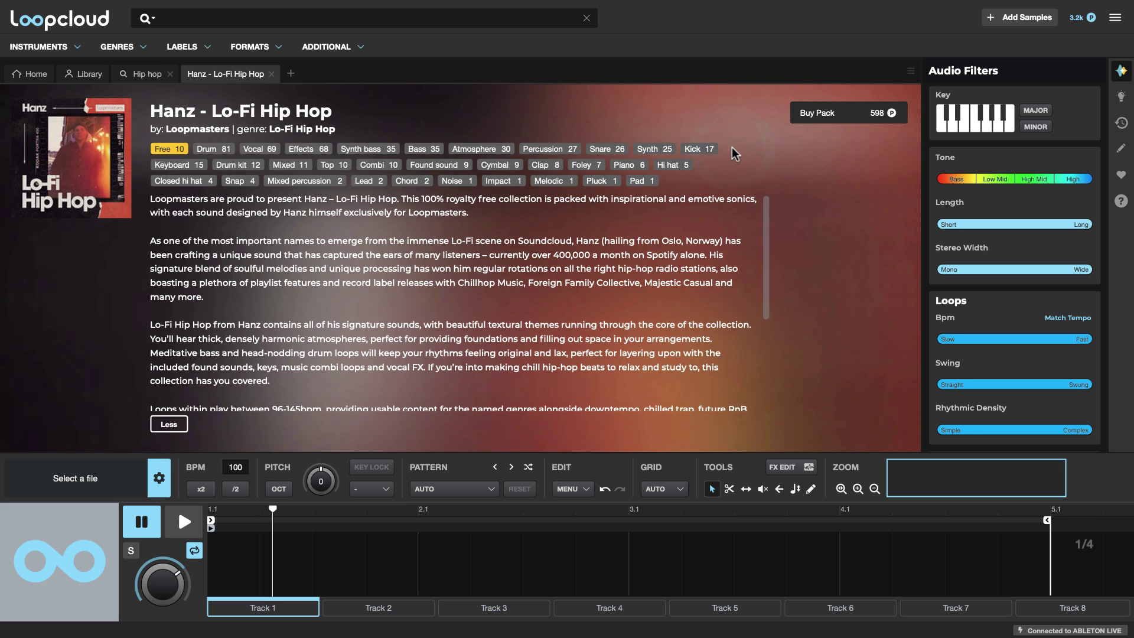
left_click(169, 424)
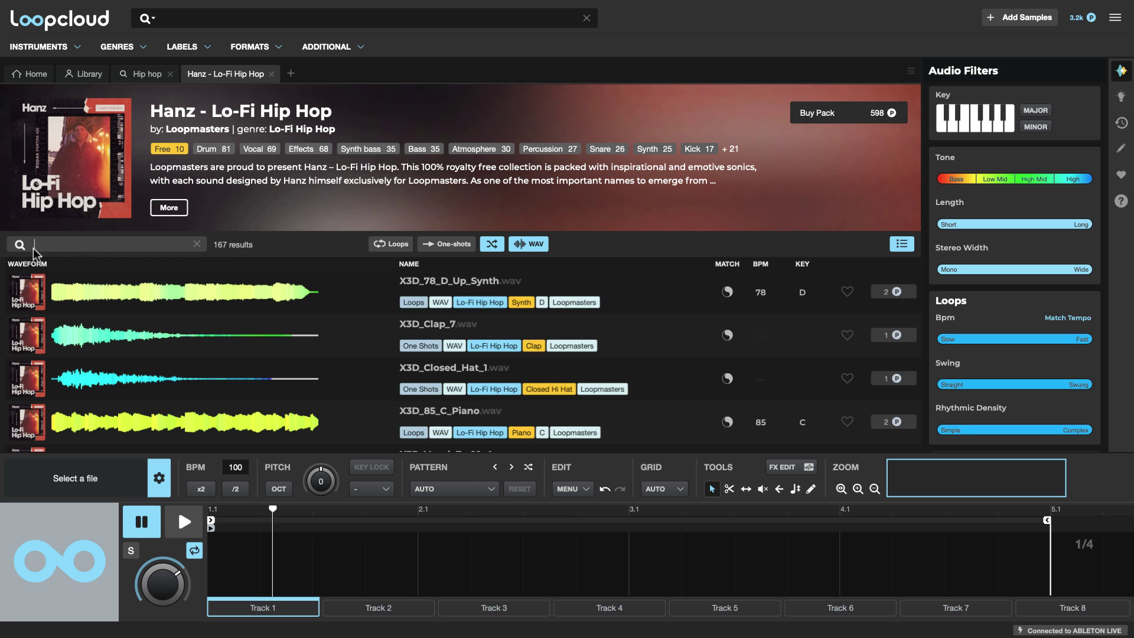
- Filter the Hanz pack's samples to Percussion loops only
type("percus")
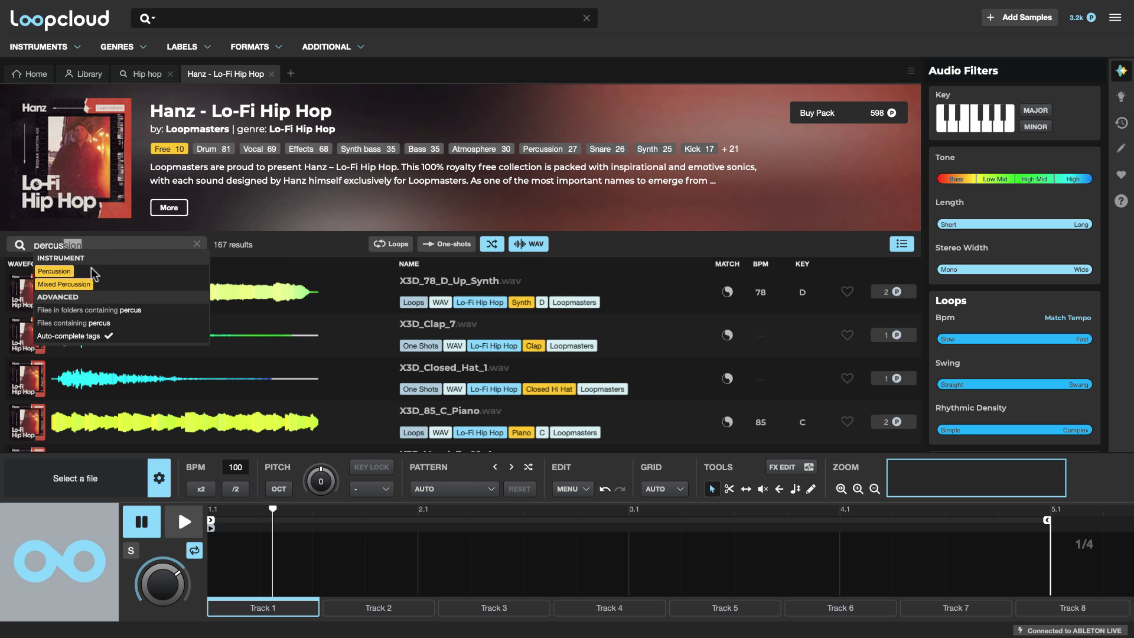
left_click(59, 272)
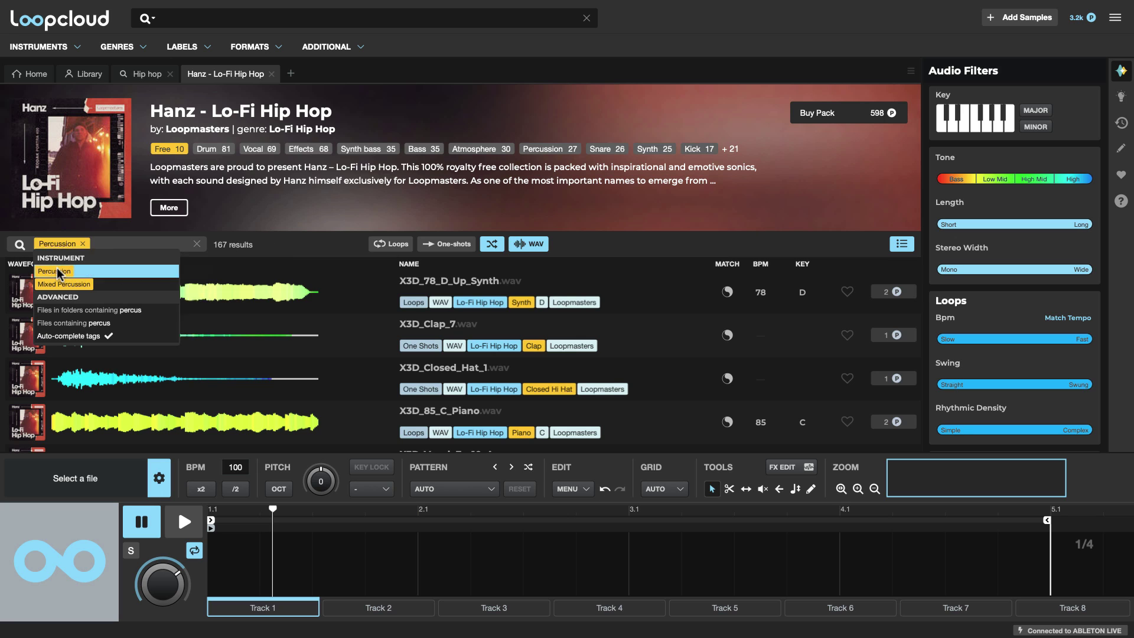
left_click(379, 244)
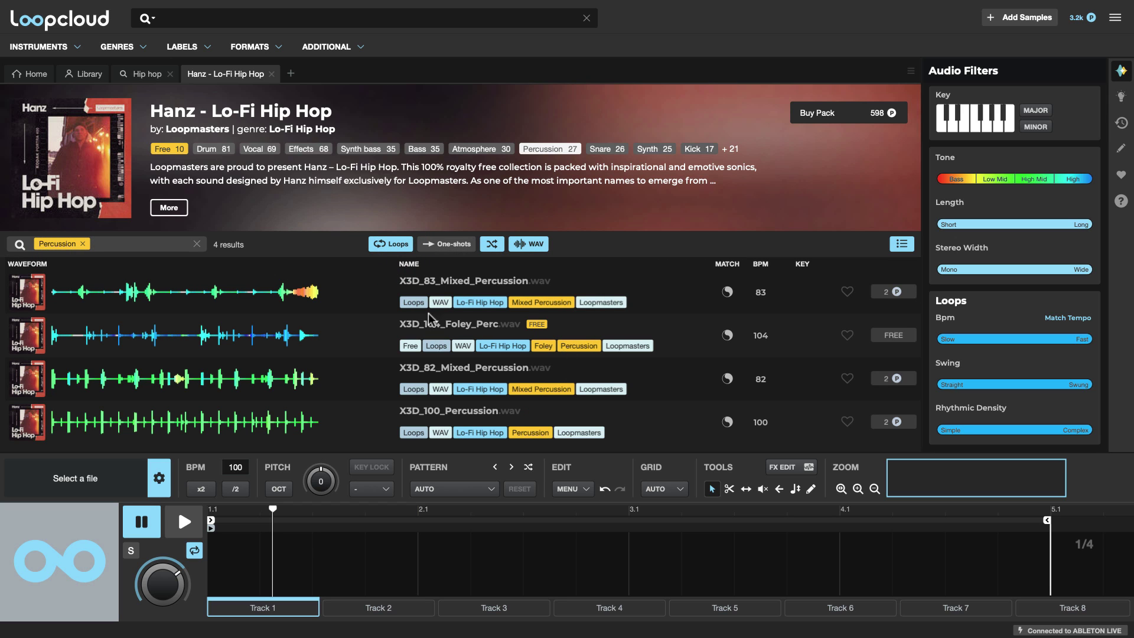
- Audition X3D_83, X3D_82, X3D_100 and X3D_104 loops, settling on X3D_83_Mixed_Percussion
left_click(452, 285)
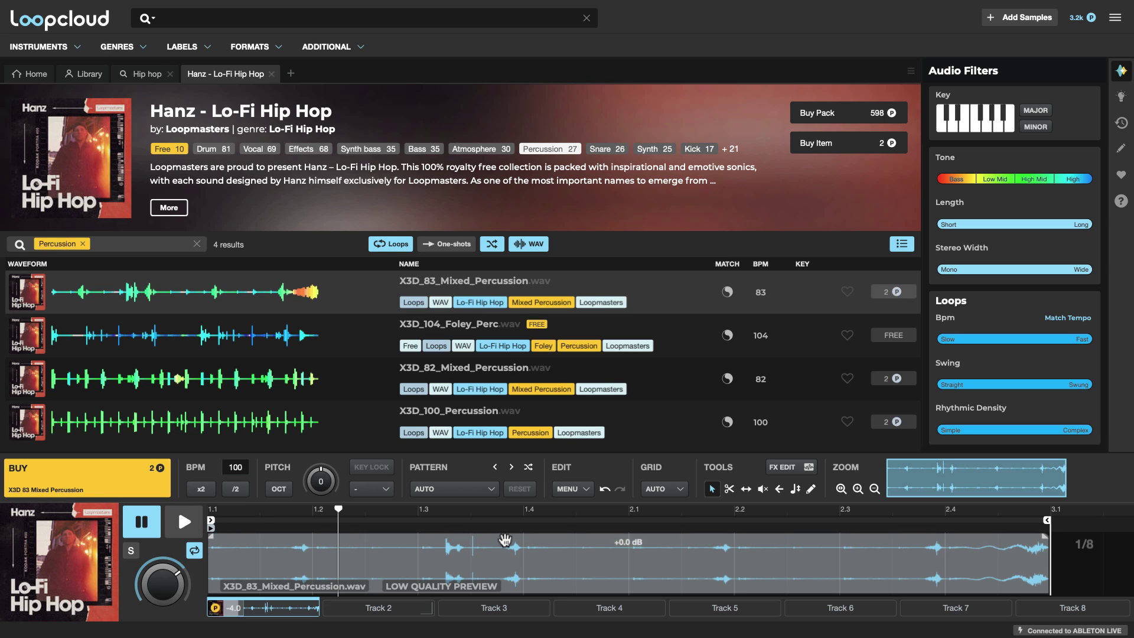
left_click(198, 523)
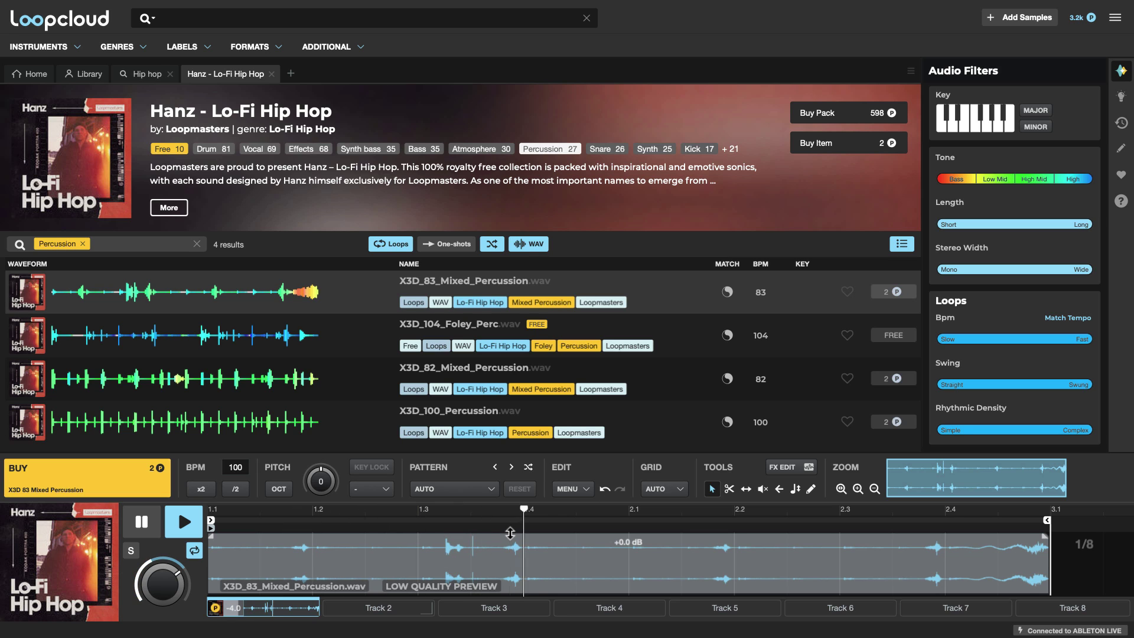
left_click(449, 371)
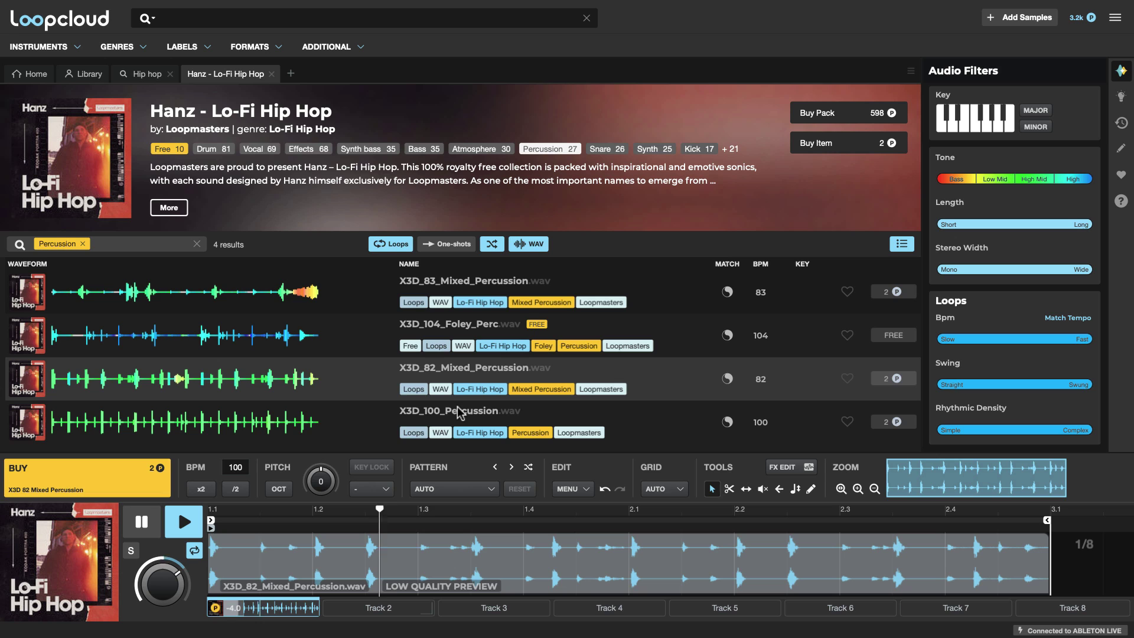
left_click(437, 415)
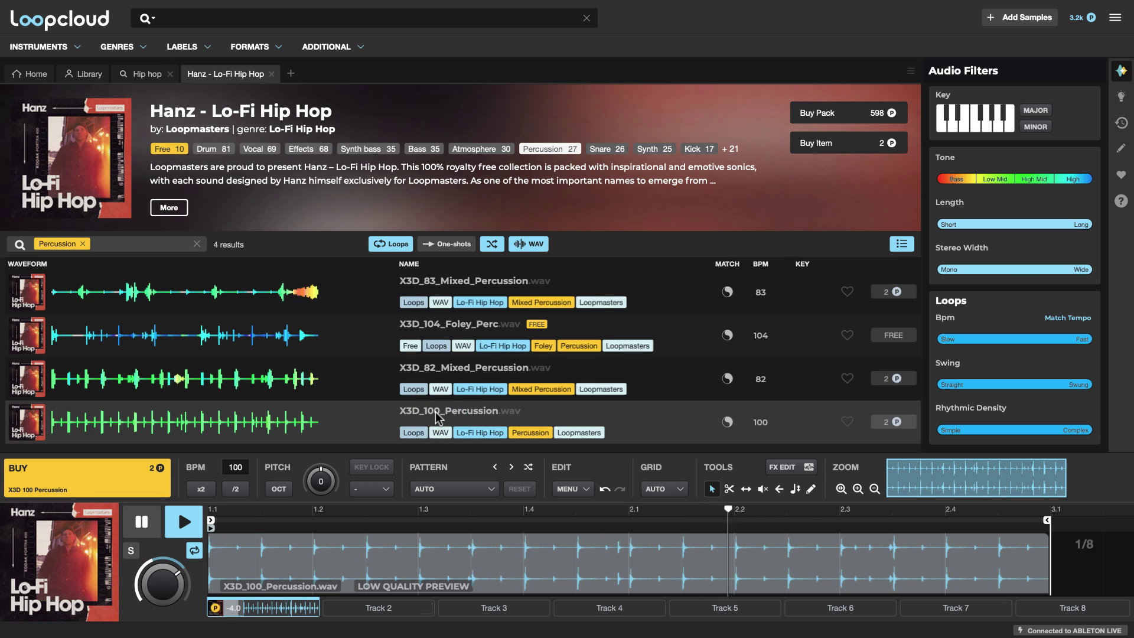
left_click(440, 327)
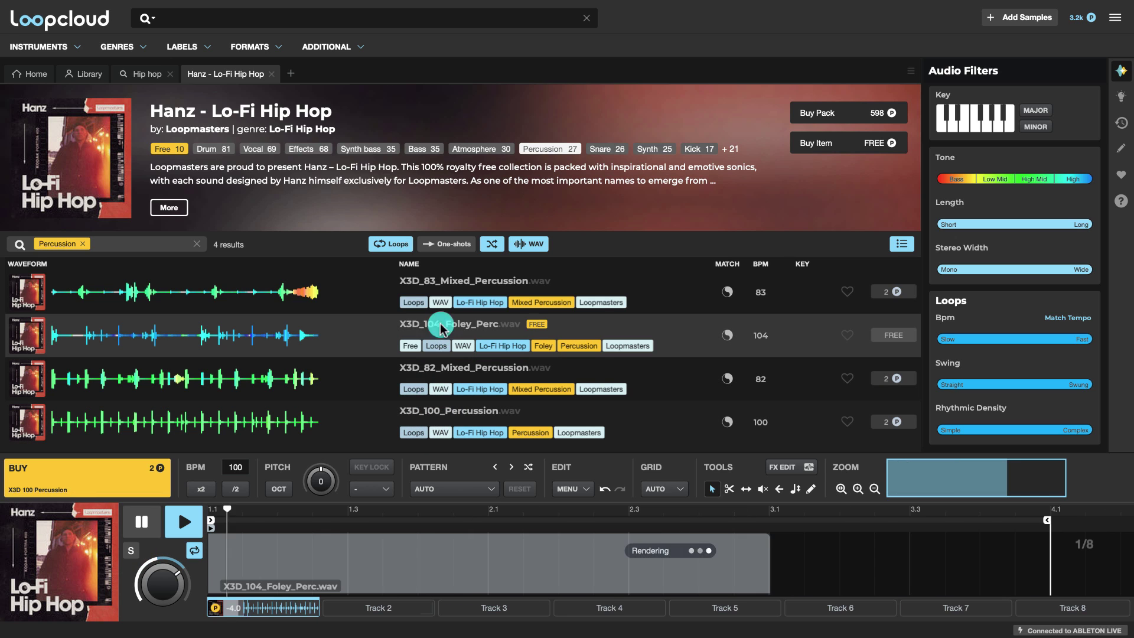
left_click(431, 284)
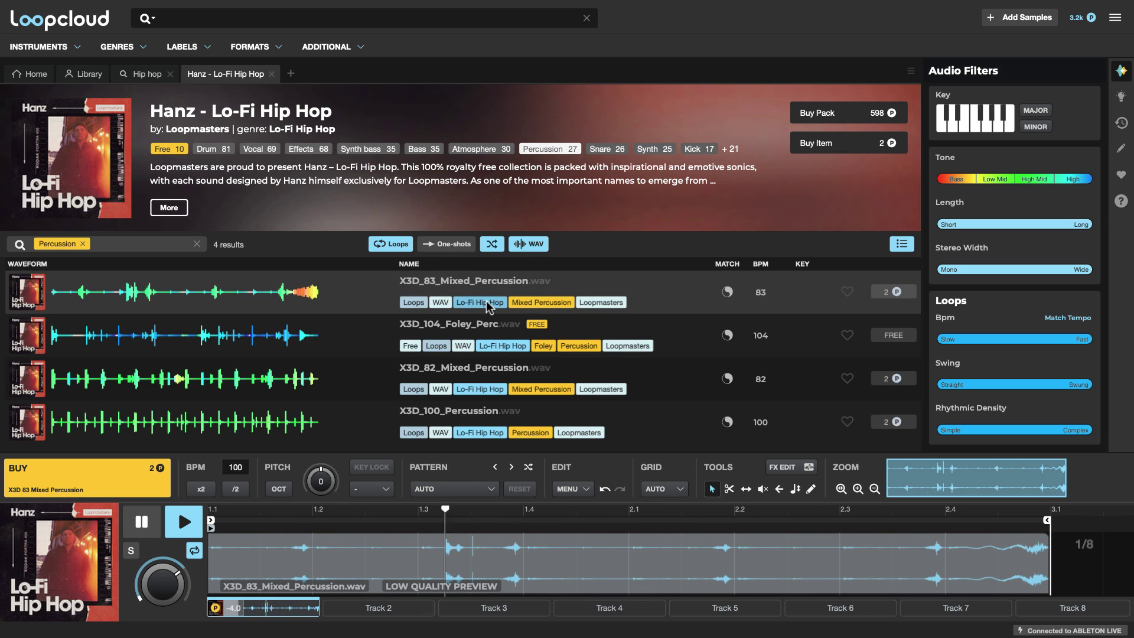
key("space")
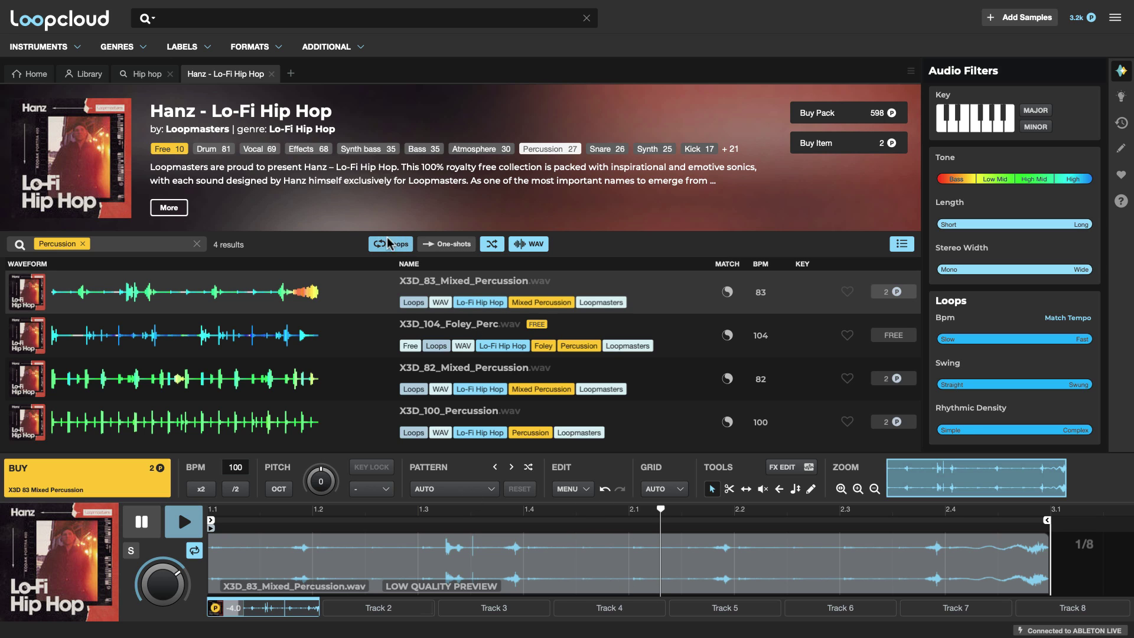
- Start a new search tagged Percussion, hide relevant products and show only loops
left_click(291, 73)
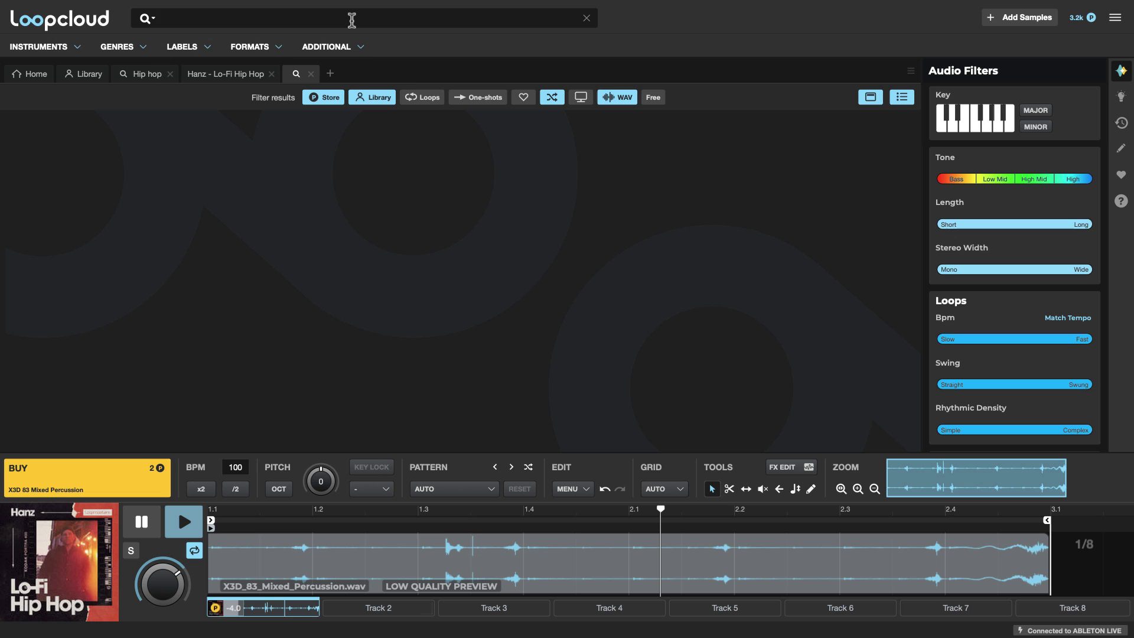
type("percussion")
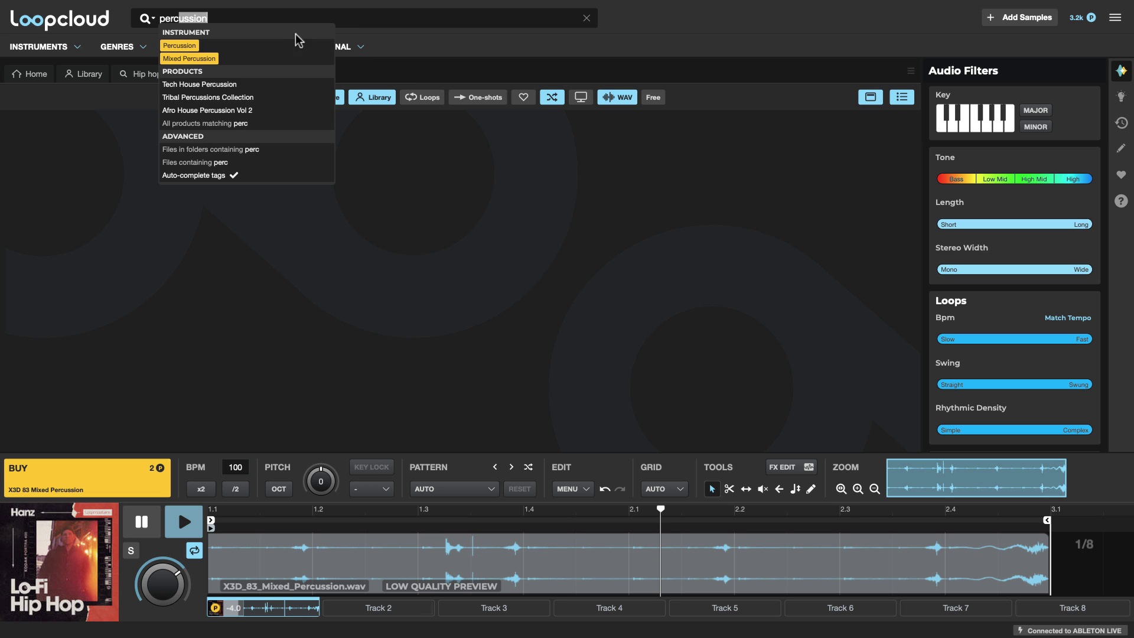
left_click(178, 47)
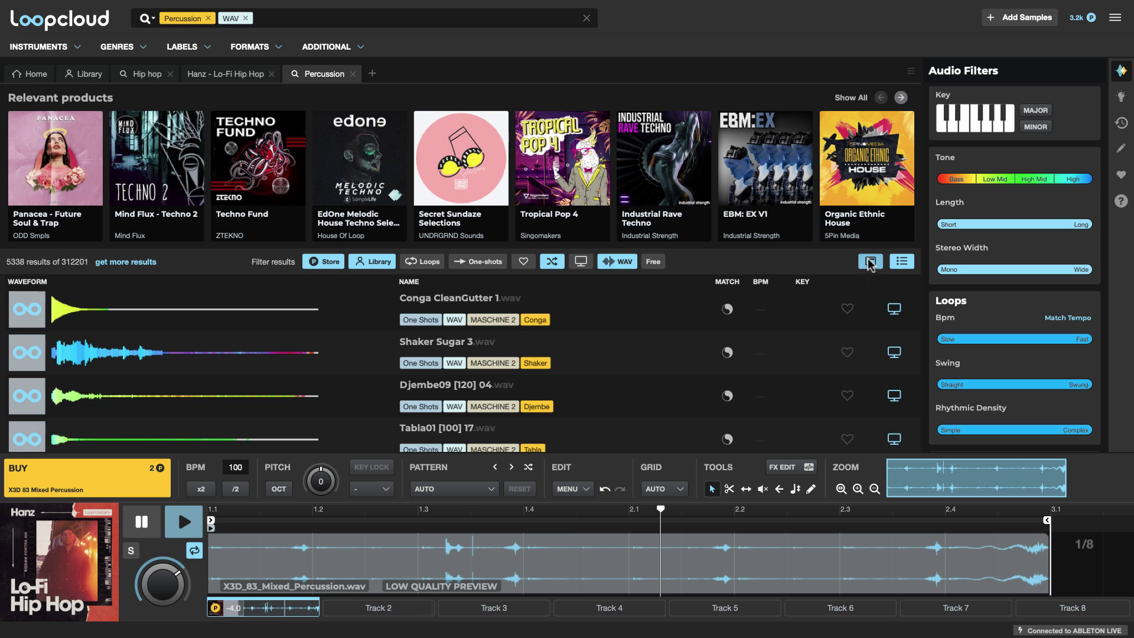
left_click(870, 262)
left_click(424, 98)
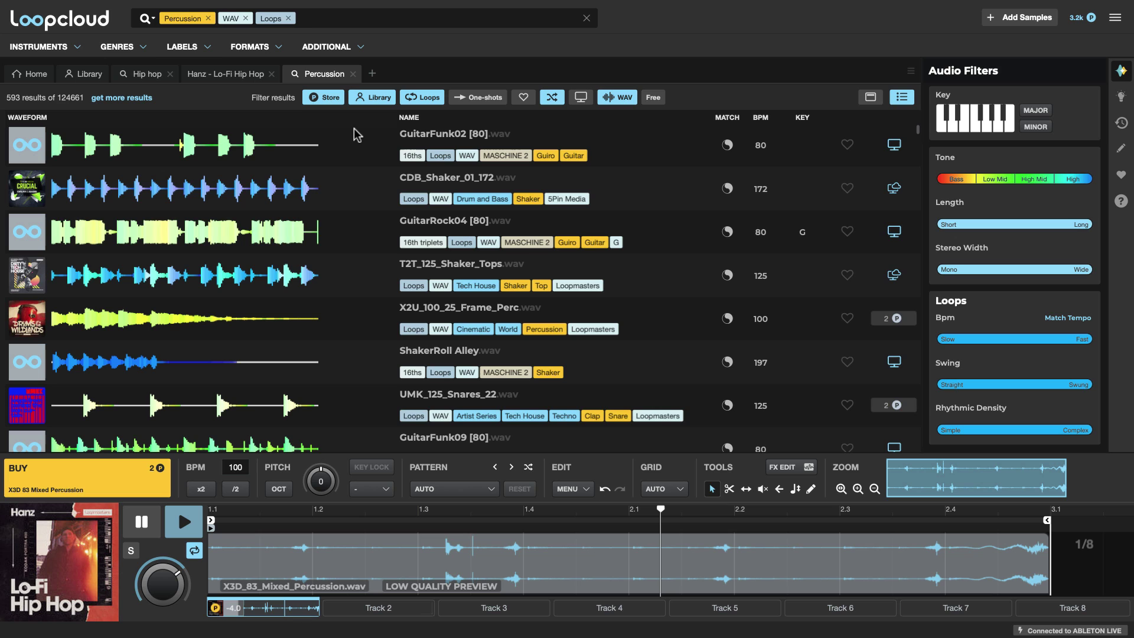
- Add the Hip Hop genre tag to the percussion search
left_click(352, 18)
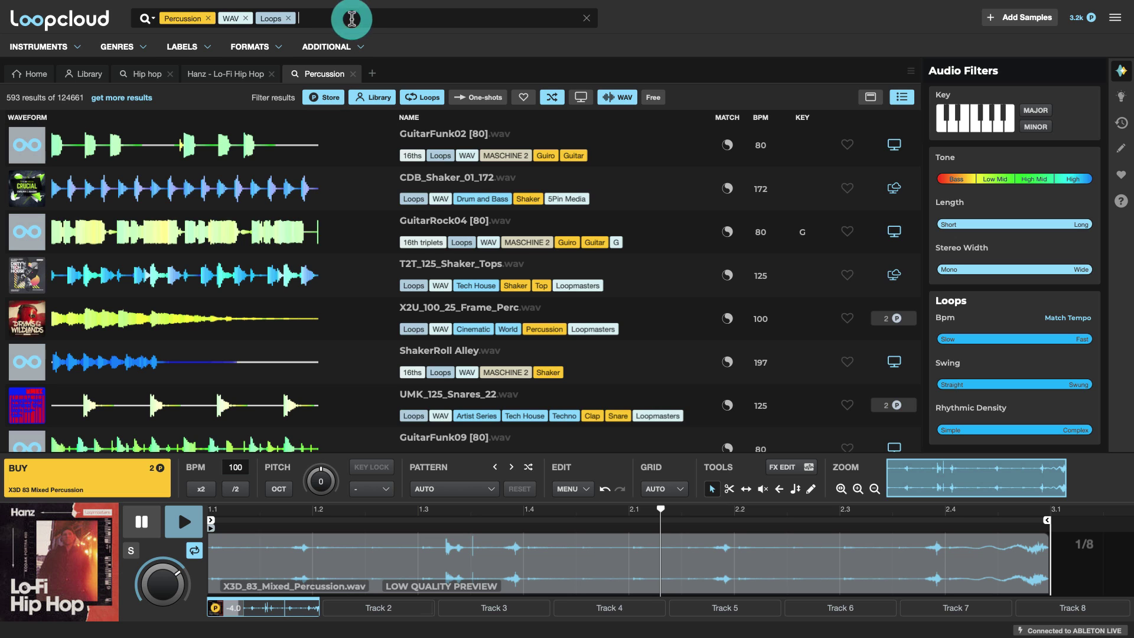
type("hip")
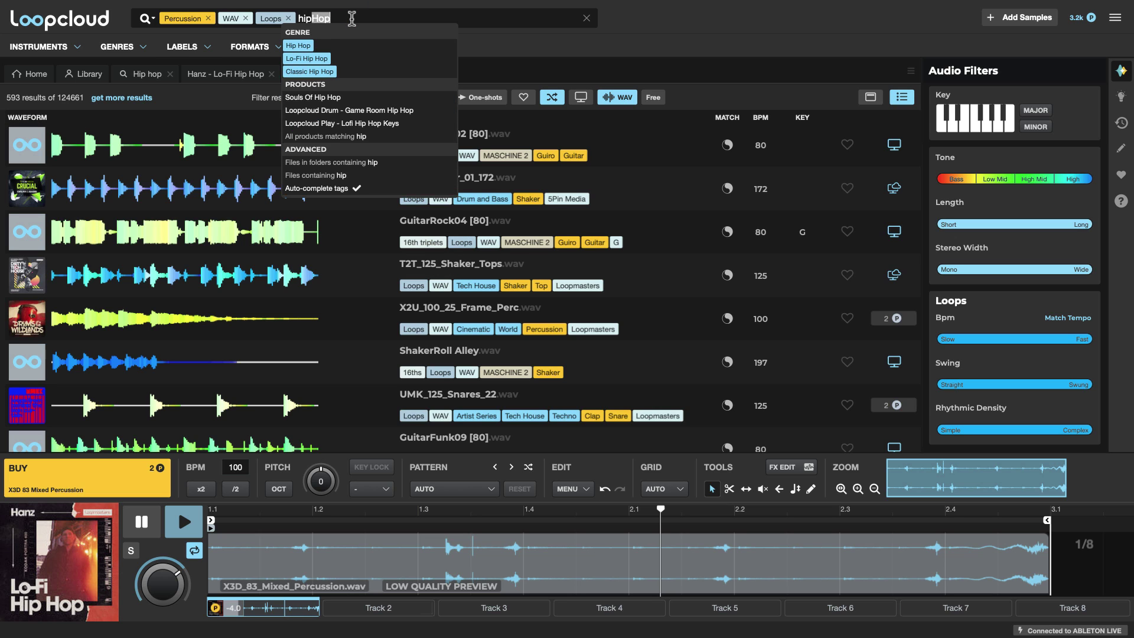
left_click(302, 48)
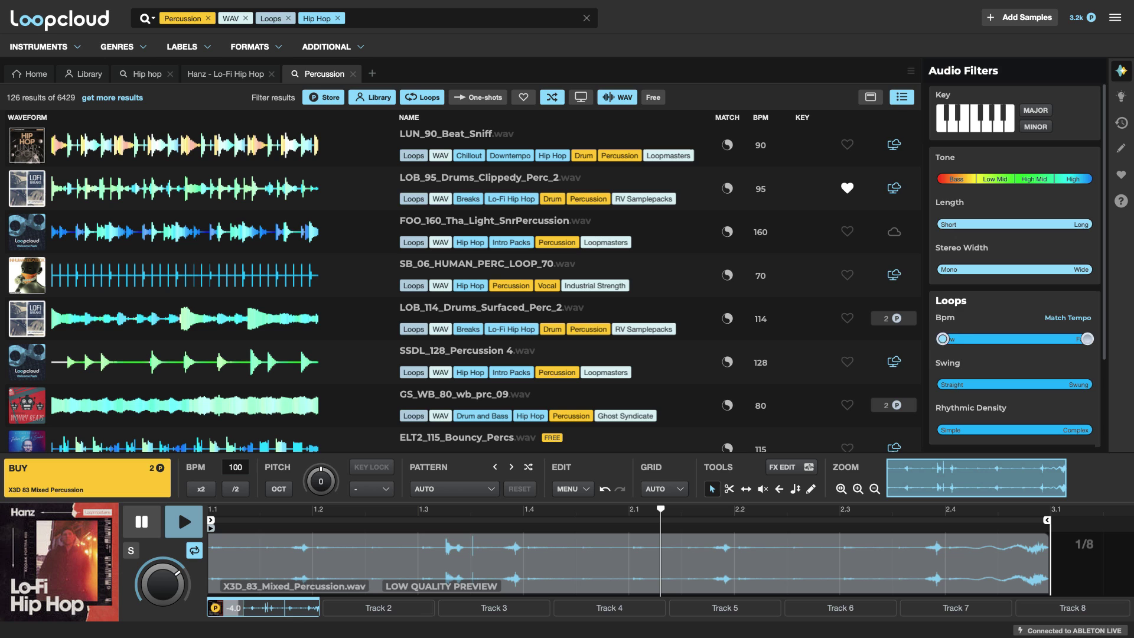
- Limit results to 94–106 bpm and play the LOB_95_Drums_Clippedy_Perc_2 loop
left_click(943, 338)
left_click(1061, 320)
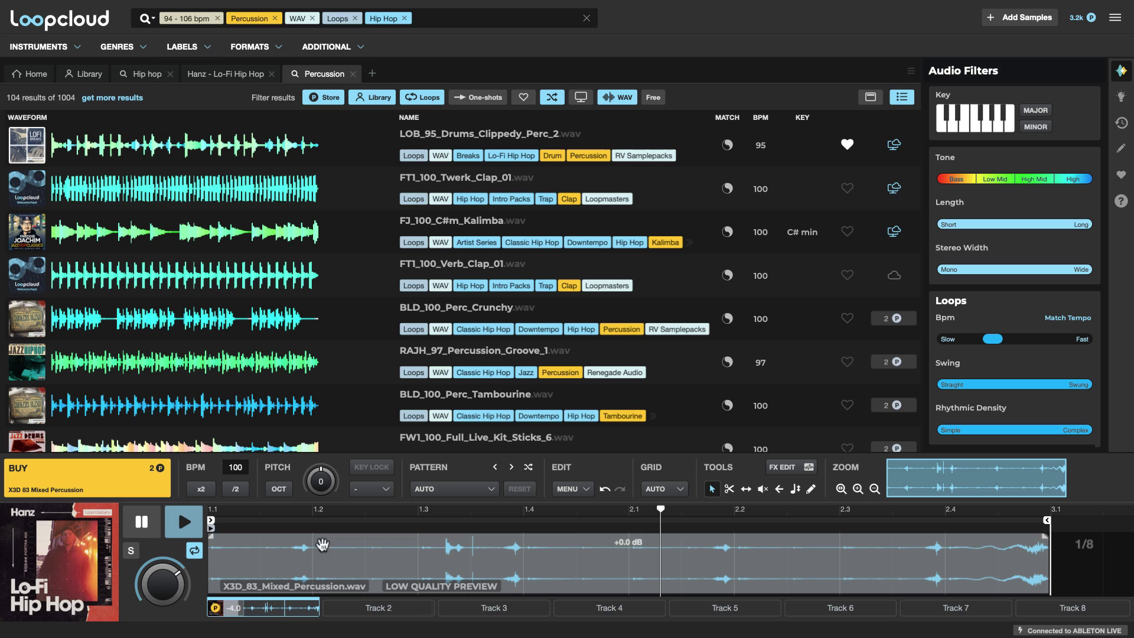
left_click(474, 138)
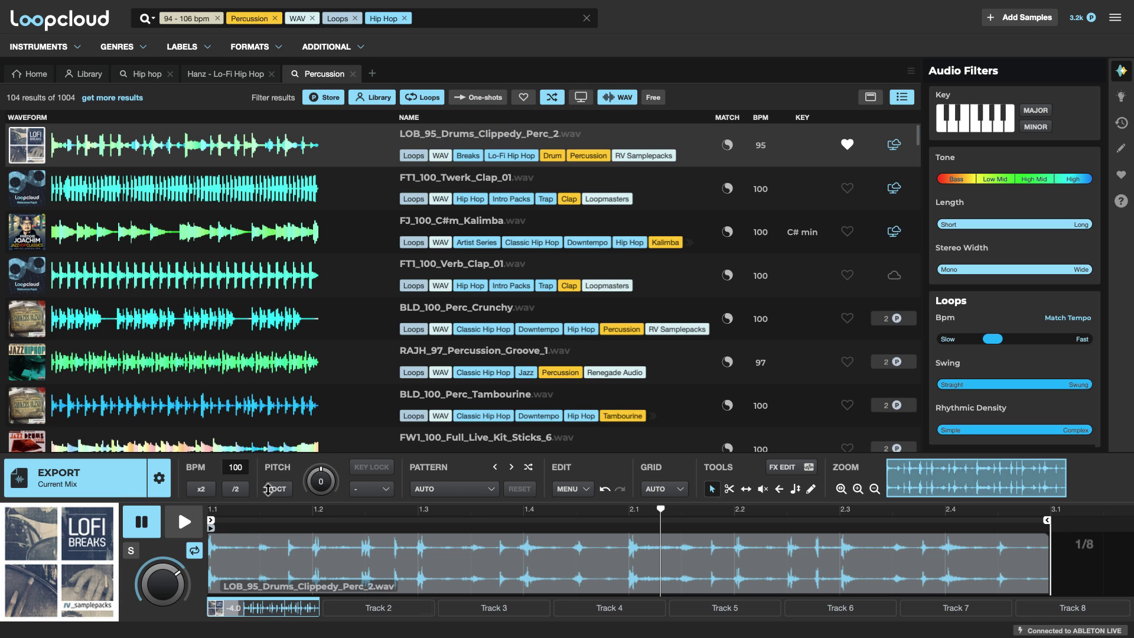
left_click(184, 521)
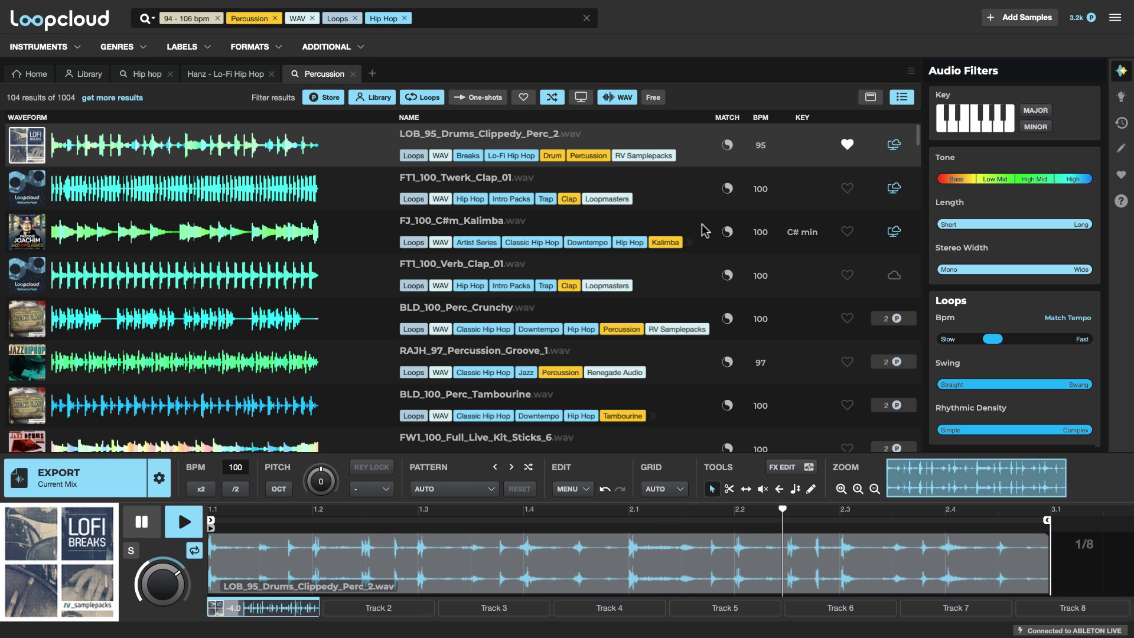
- Audition loops like FT1_100_Twerk_Clap_01 and RAJH_97_Percussion_Groove_1, then reselect LOB_95_Drums_Clippedy_Perc_2
left_click(453, 177)
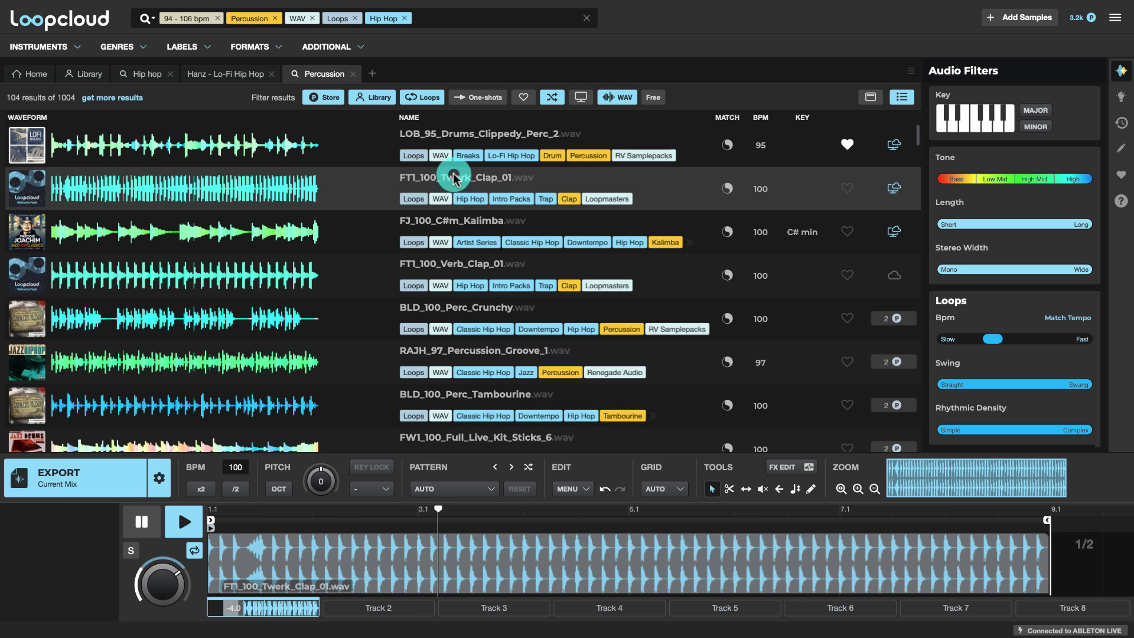
left_click(446, 228)
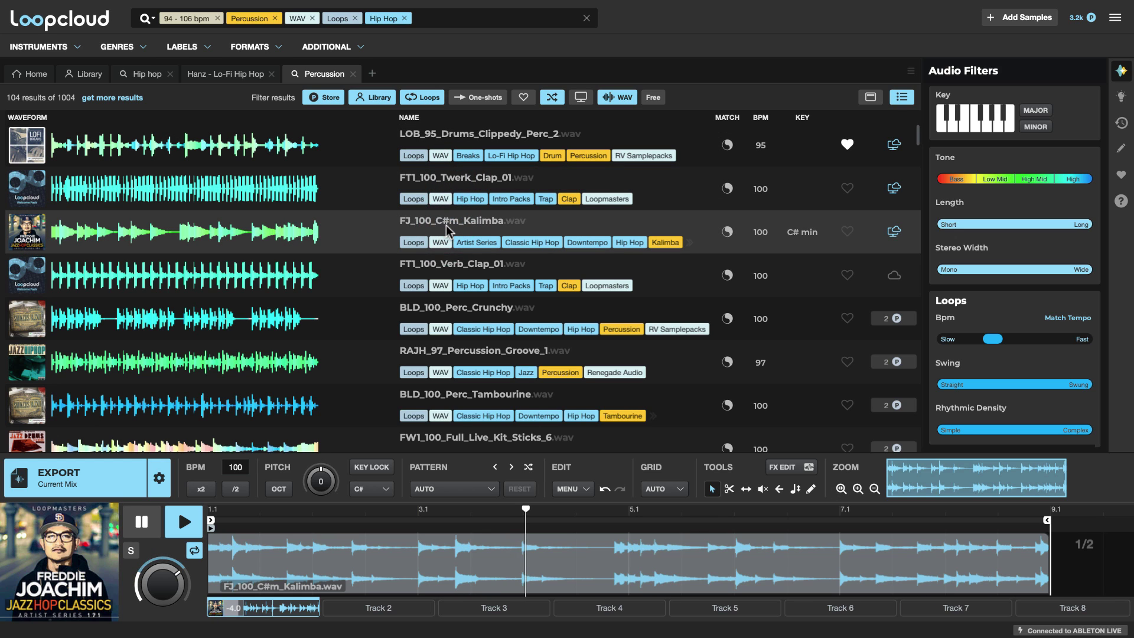
left_click(456, 265)
scroll(457, 245, "down", 1)
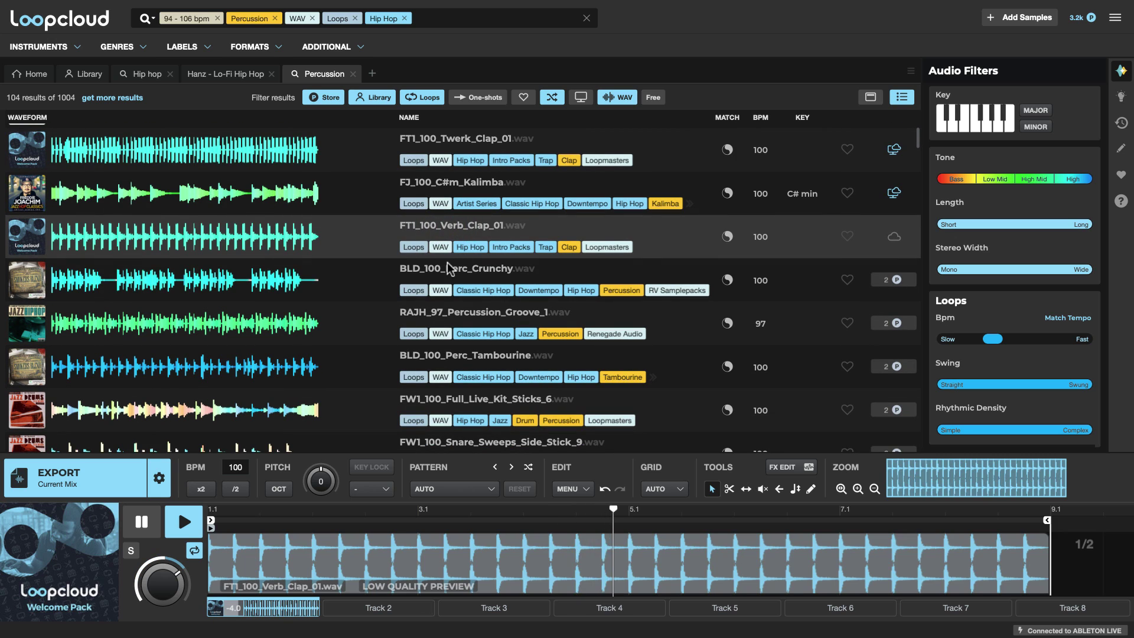
left_click(457, 277)
scroll(458, 278, "down", 2)
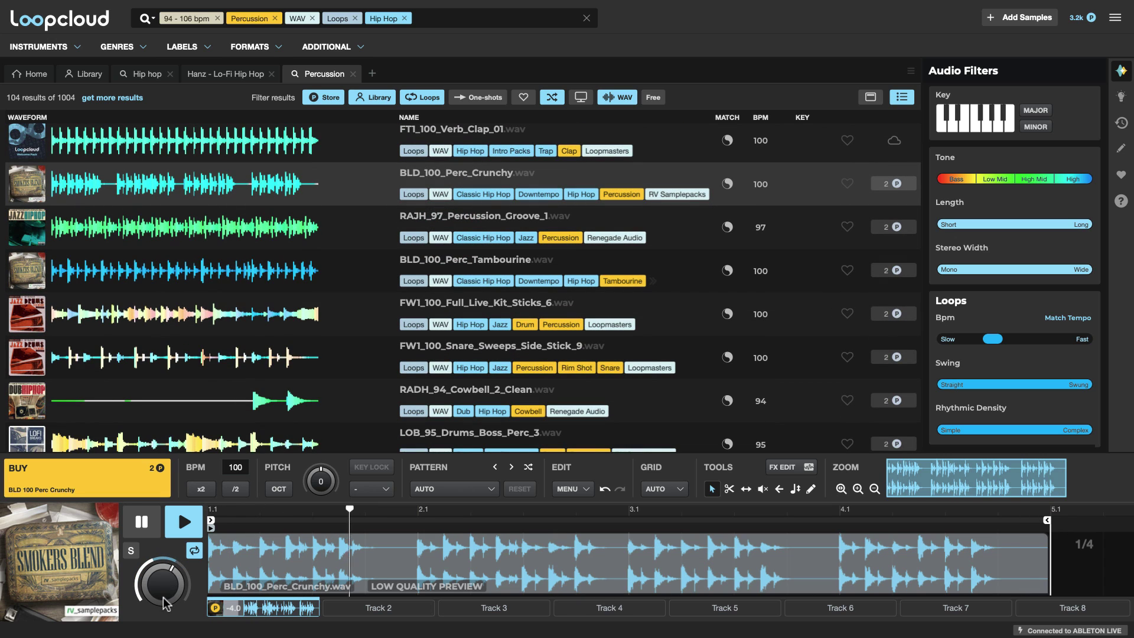
left_click(459, 226)
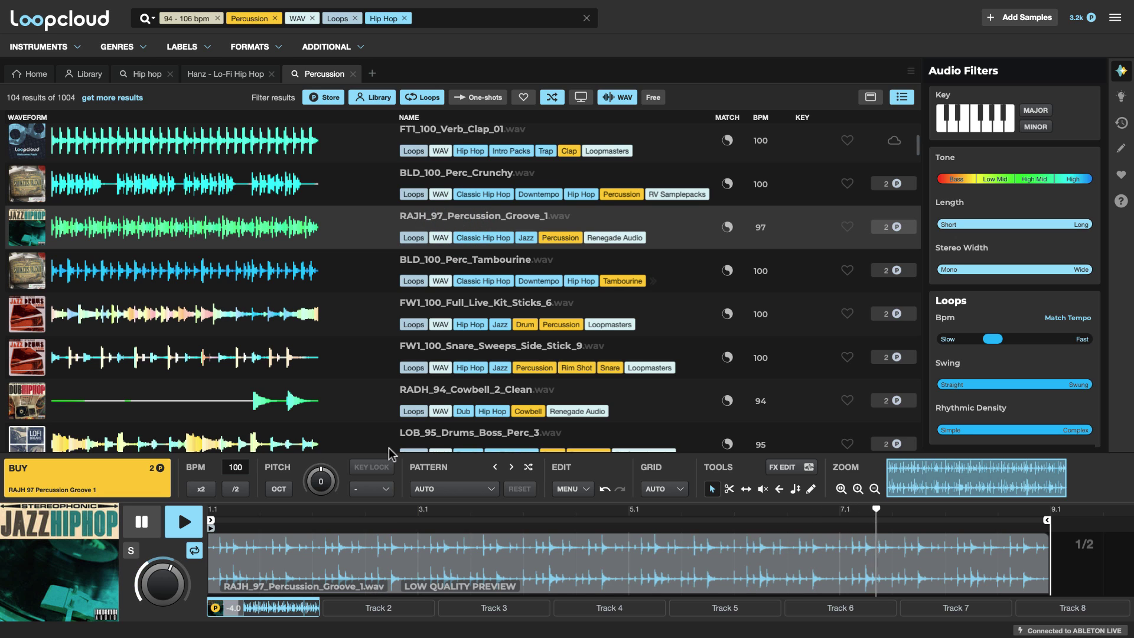
left_click(469, 264)
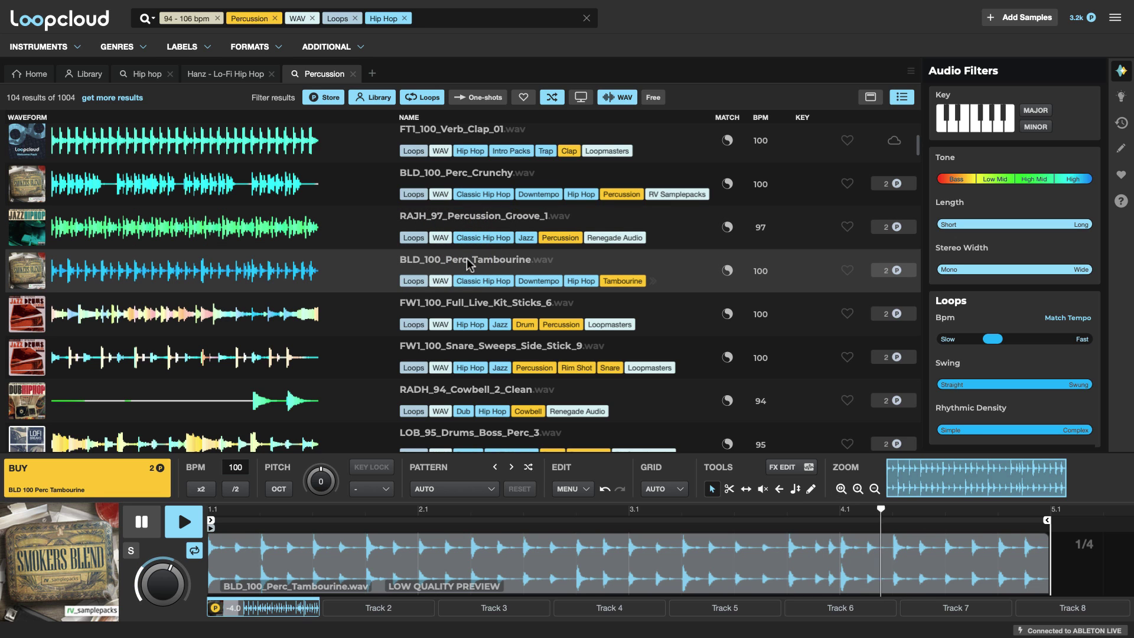
left_click(465, 312)
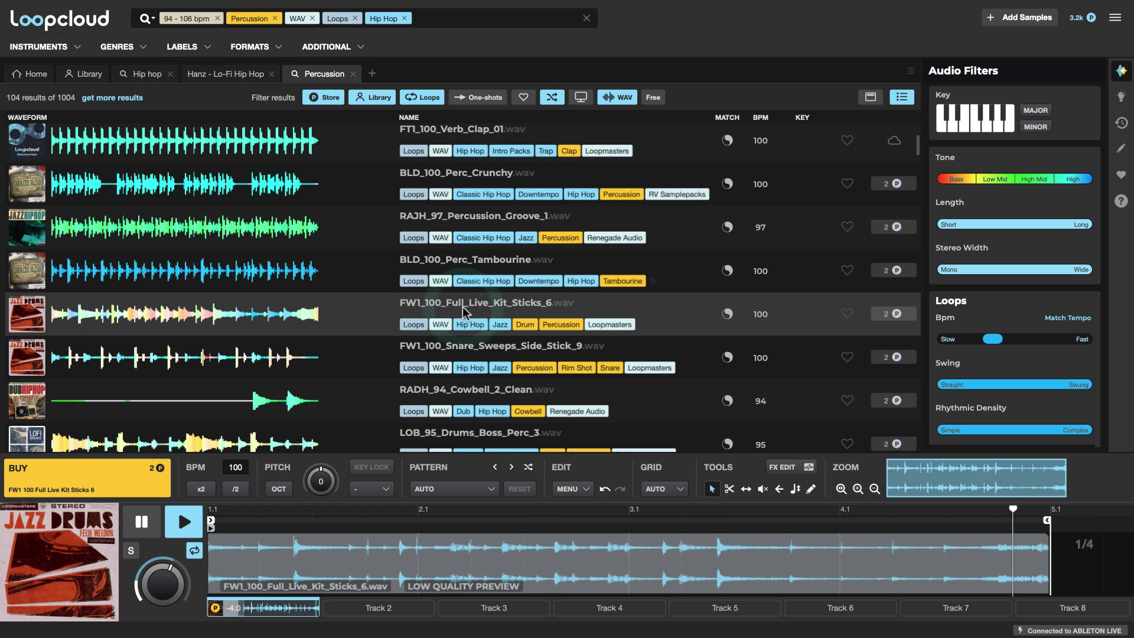
left_click(456, 351)
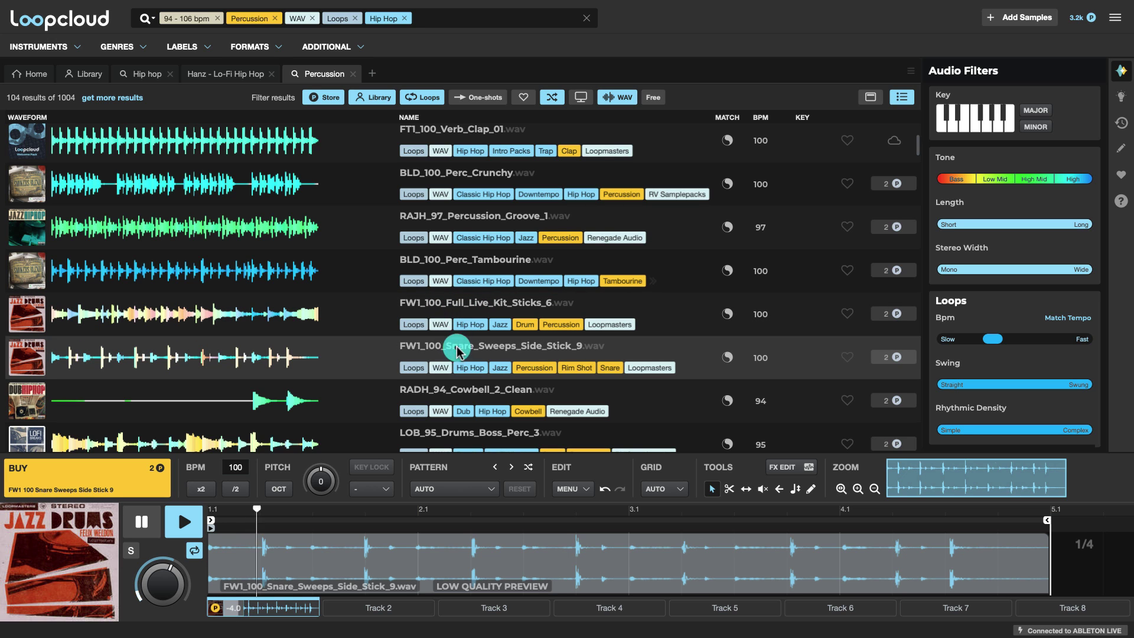
left_click(463, 224)
scroll(449, 213, "up", 3)
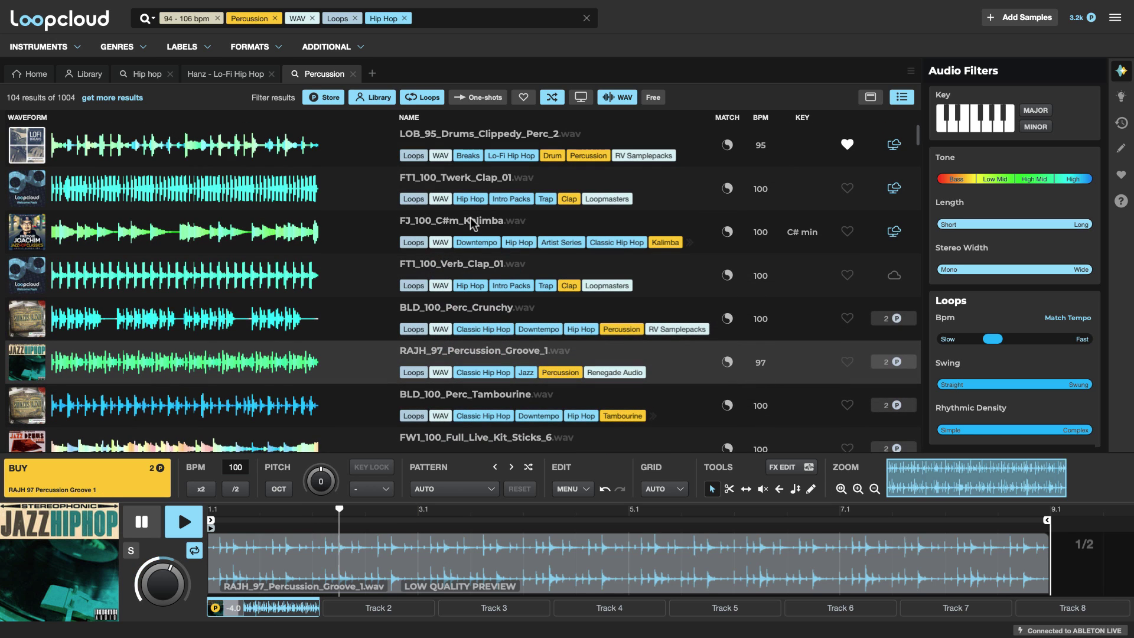
left_click(472, 141)
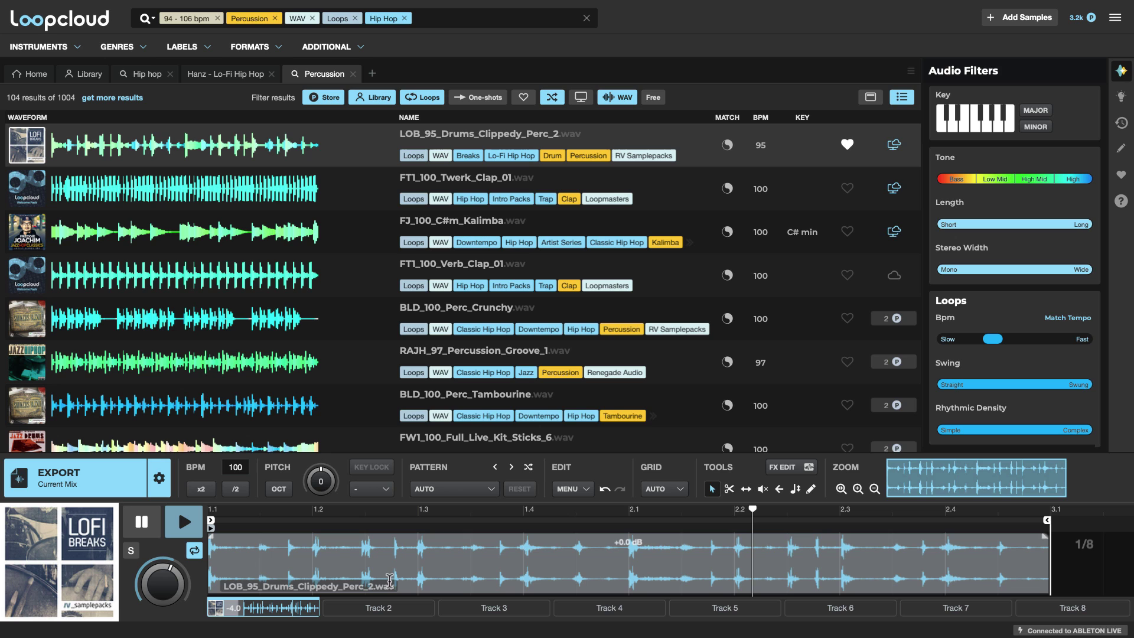
- Audition X3D_104_Foley_Perc and X3D_83_Mixed_Percussion on the Hanz pack page, then return to the Percussion results
left_click(229, 77)
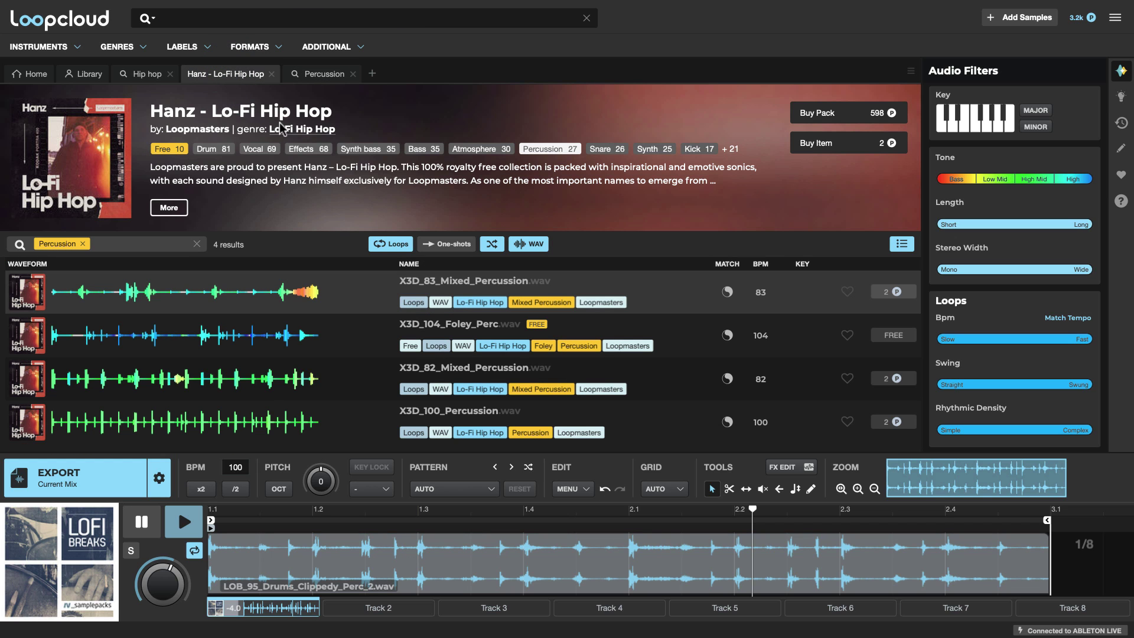
left_click(455, 339)
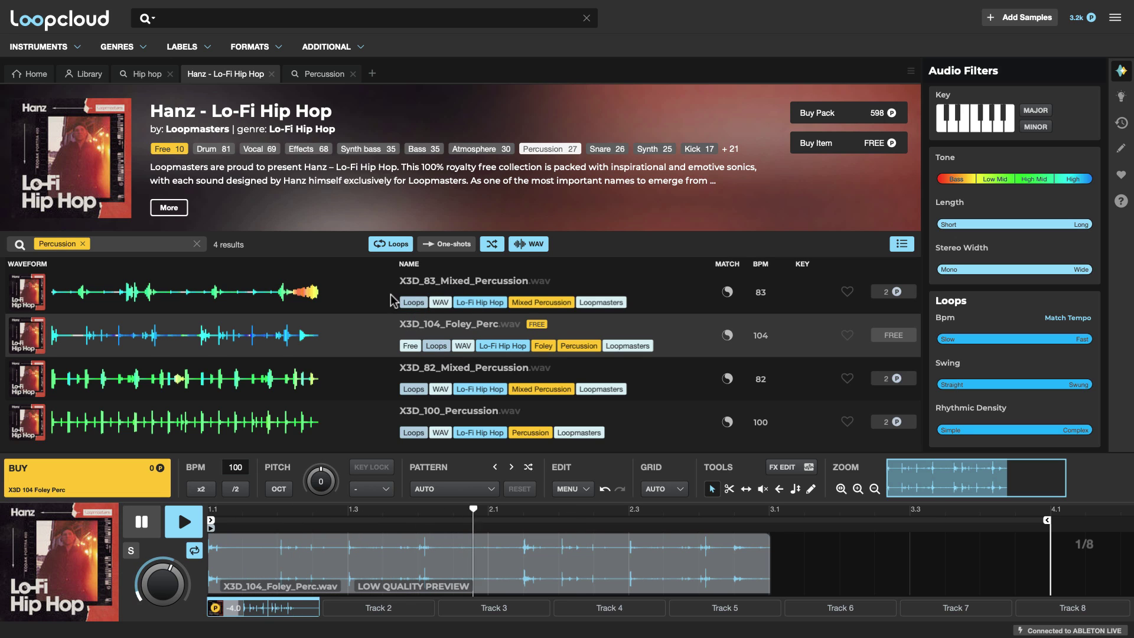
left_click(421, 287)
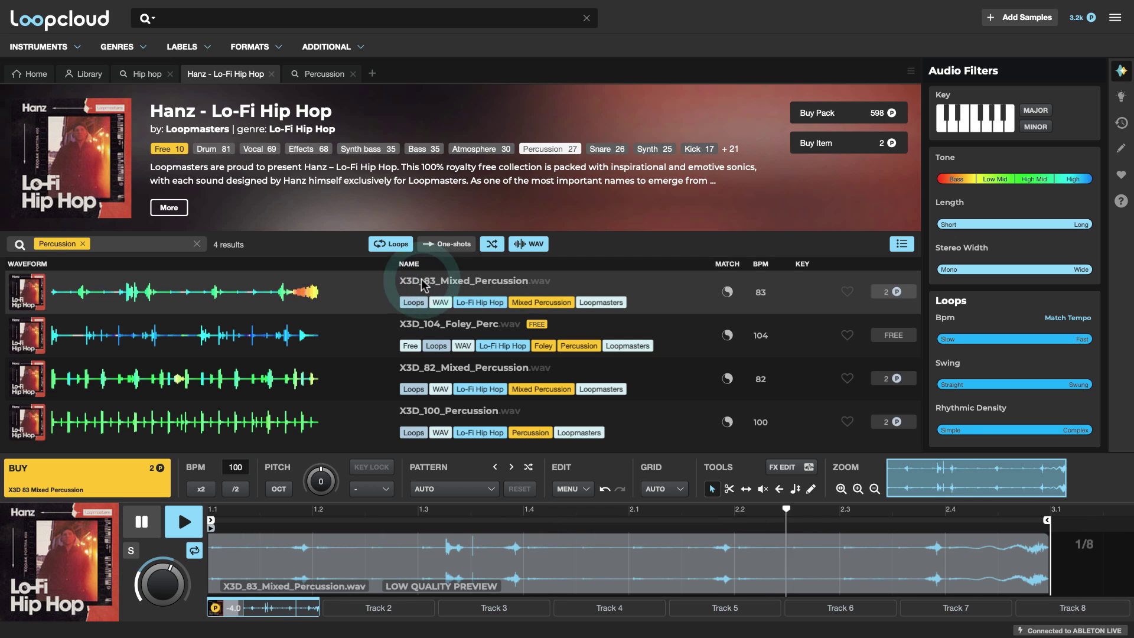
left_click(318, 75)
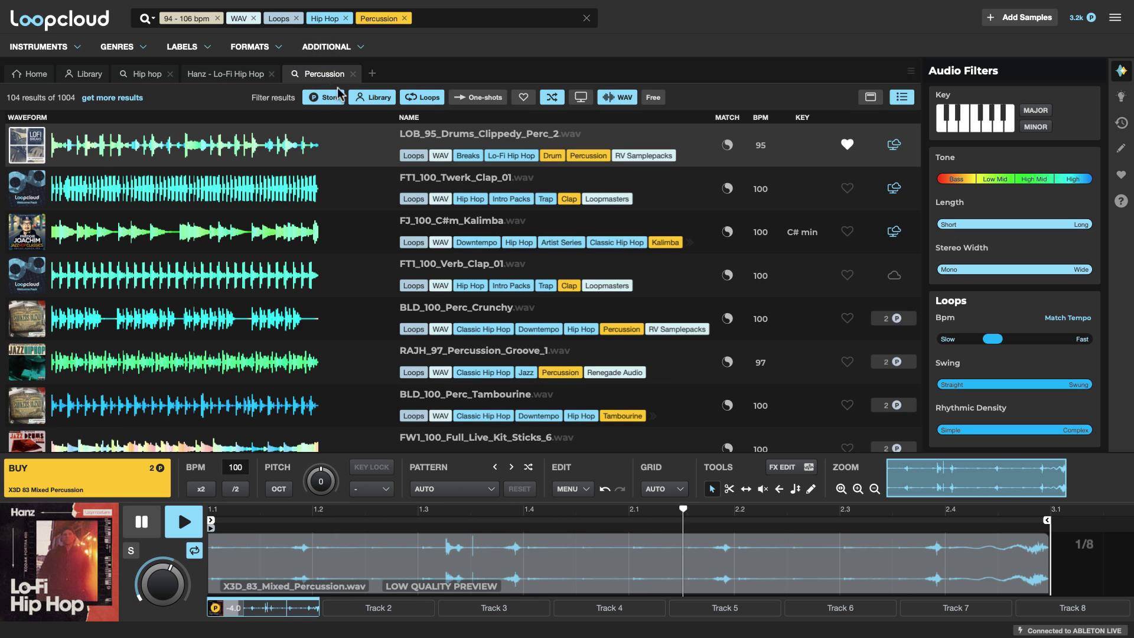
- Load LOB_95_Drums_Clippedy_Perc_2 from the results list and play it in the preview player
left_click(456, 141)
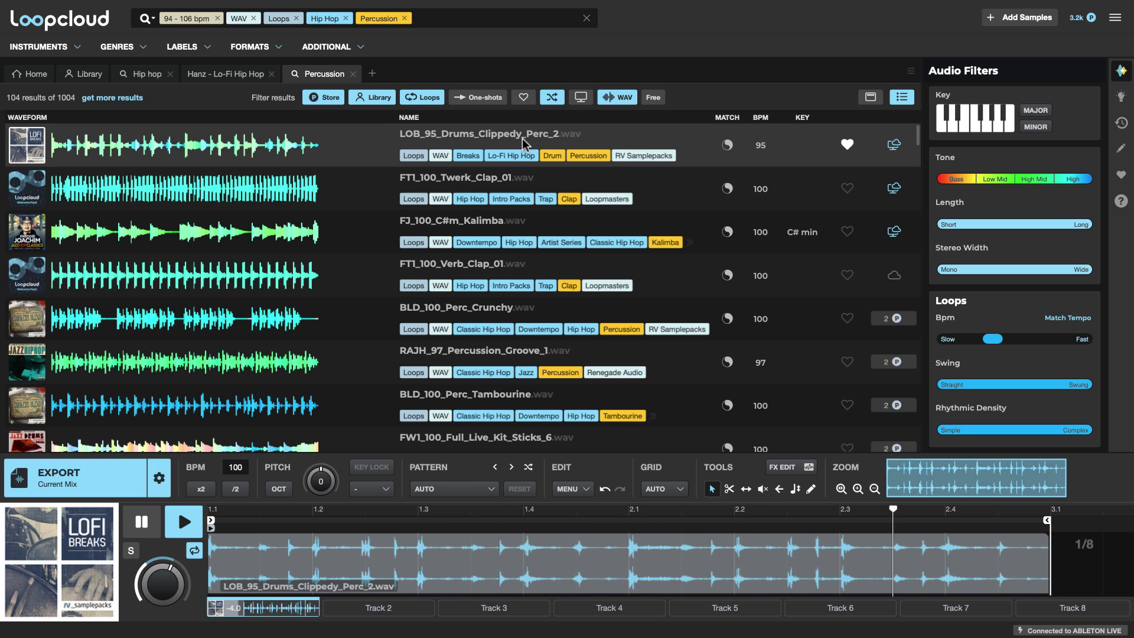
left_click(617, 118)
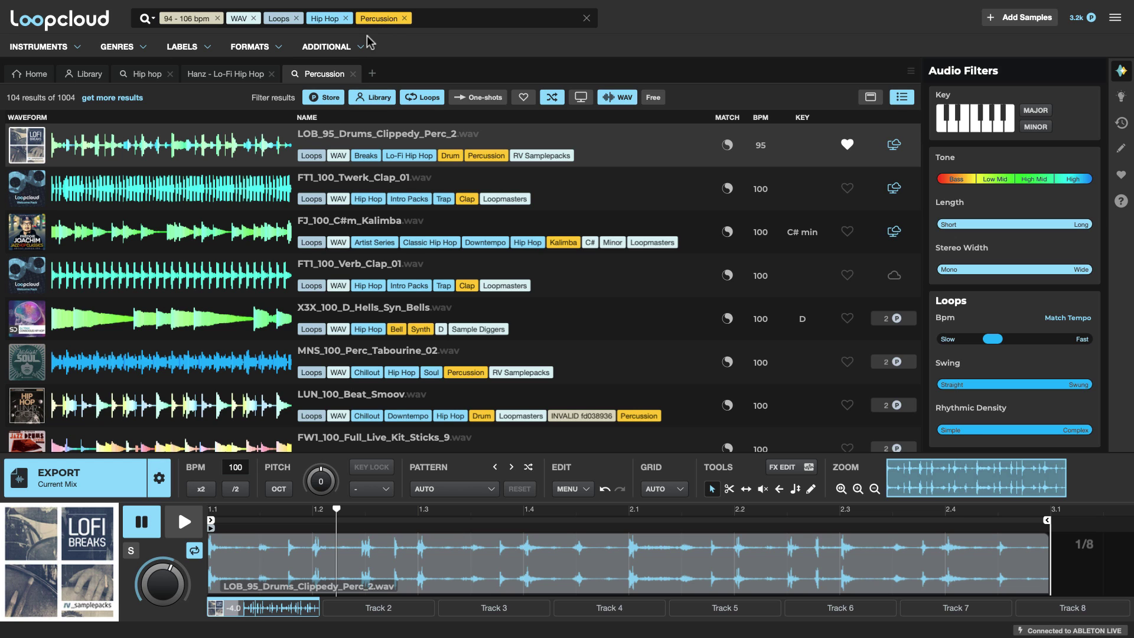
left_click(79, 50)
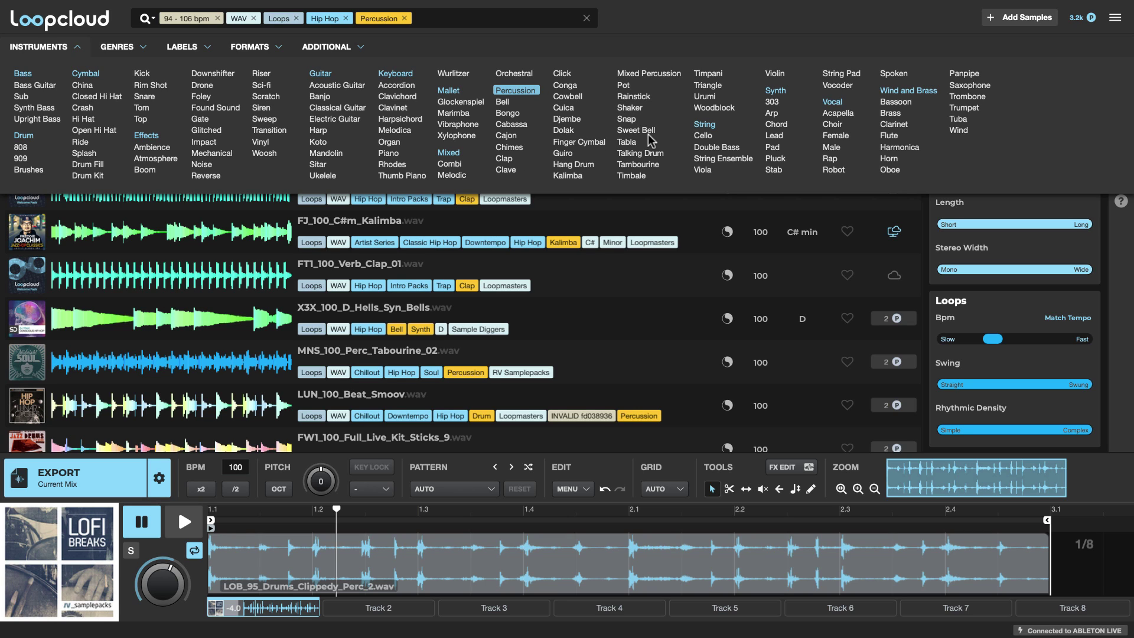
left_click(77, 47)
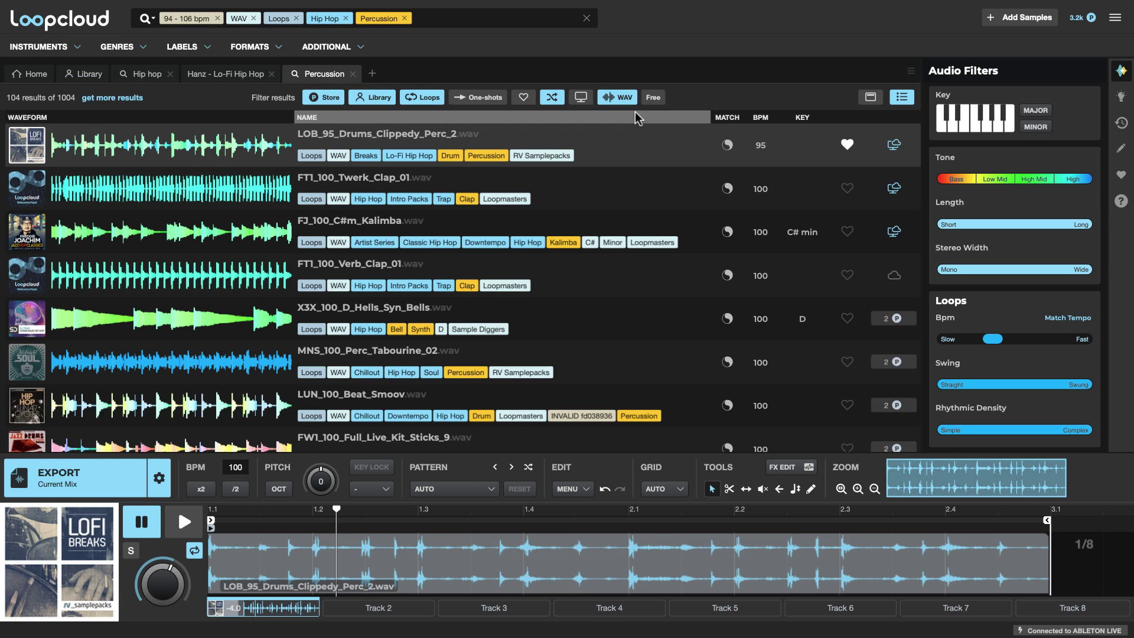
- Widen the Waveform column of the percussion results and scroll through the list
mouse_move(1044, 183)
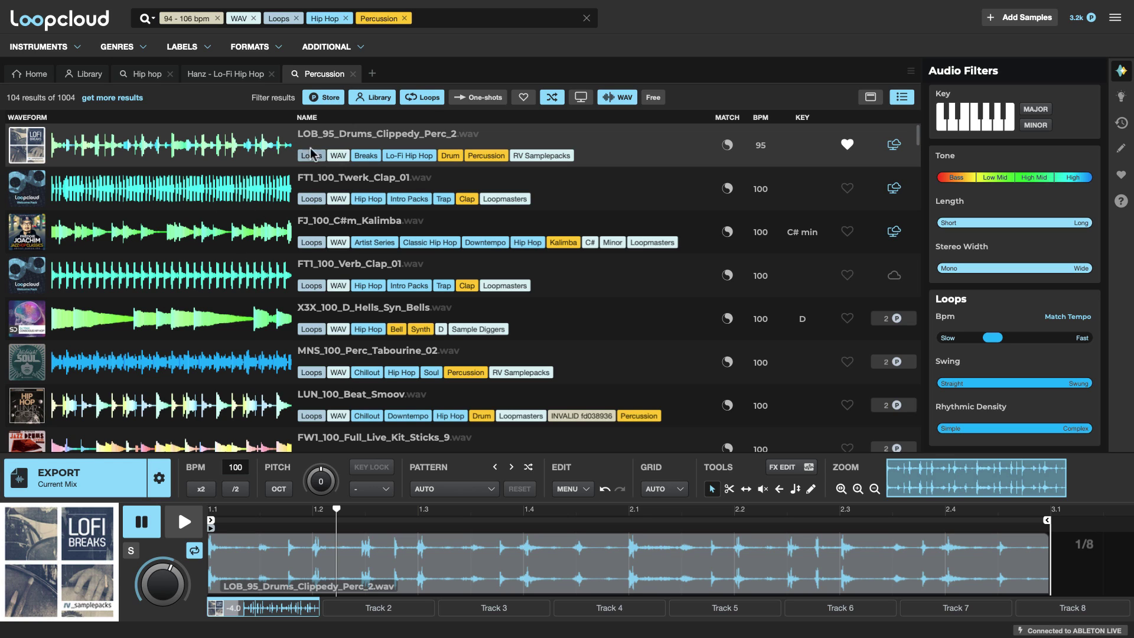
left_click_drag(295, 115, 399, 114)
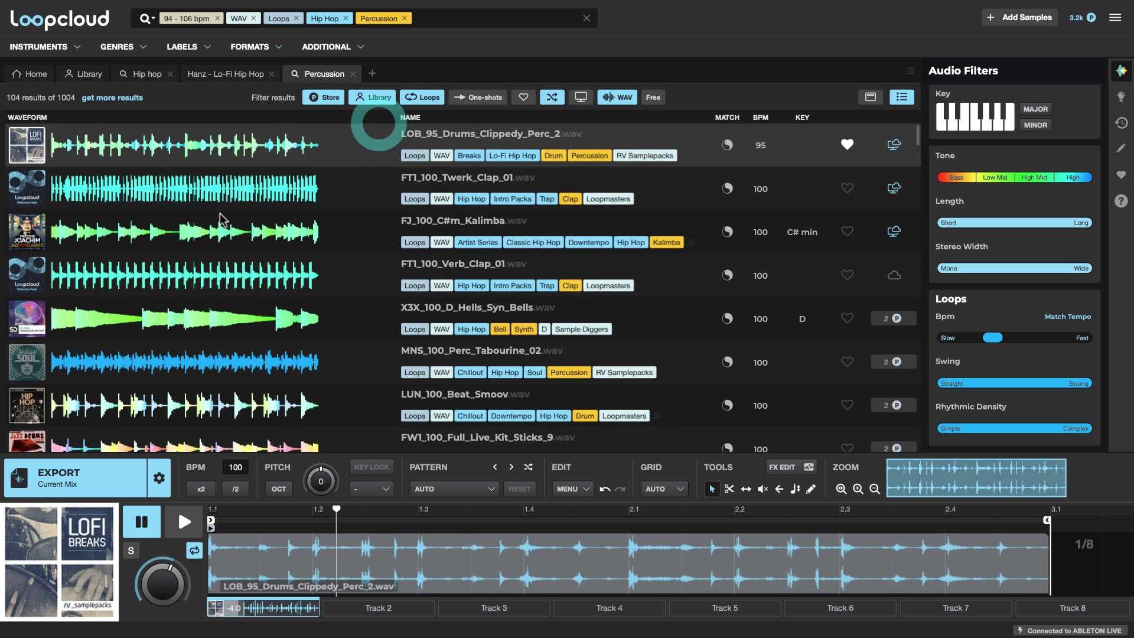
scroll(148, 239, "down", 3)
scroll(171, 248, "up", 3)
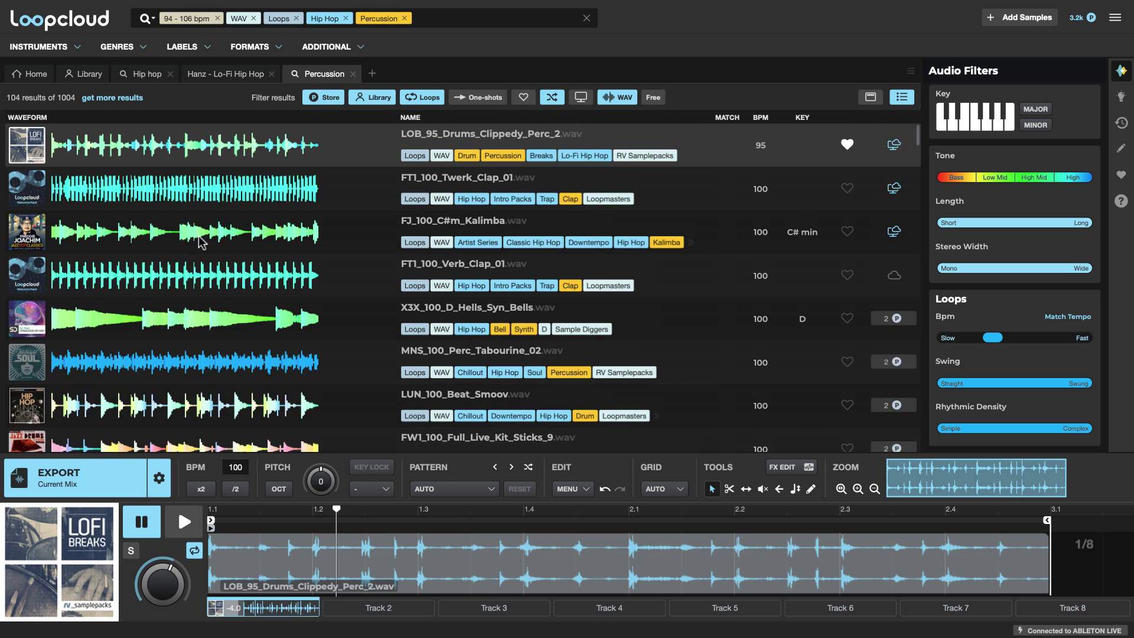
scroll(191, 243, "down", 4)
scroll(192, 243, "down", 6)
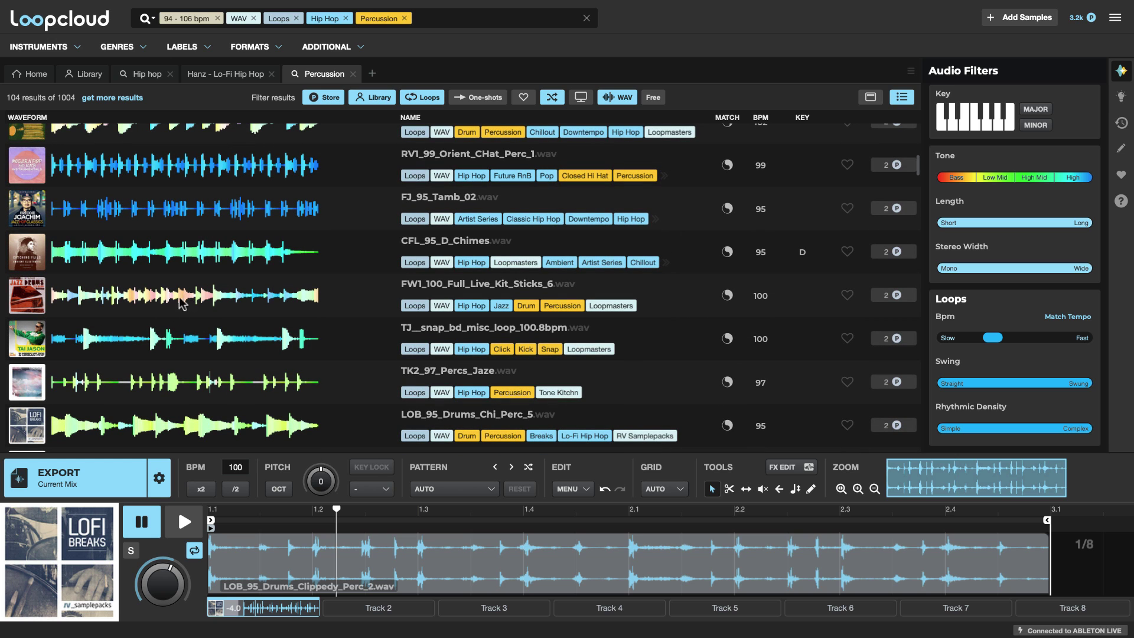
scroll(183, 302, "up", 10)
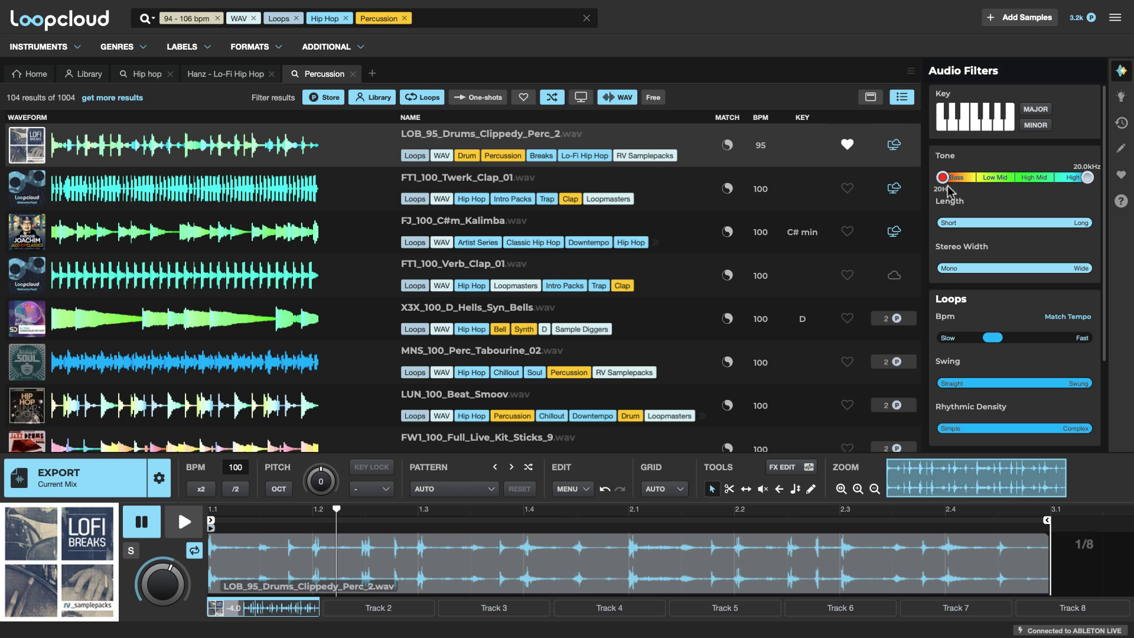
mouse_move(947, 179)
left_click(1115, 17)
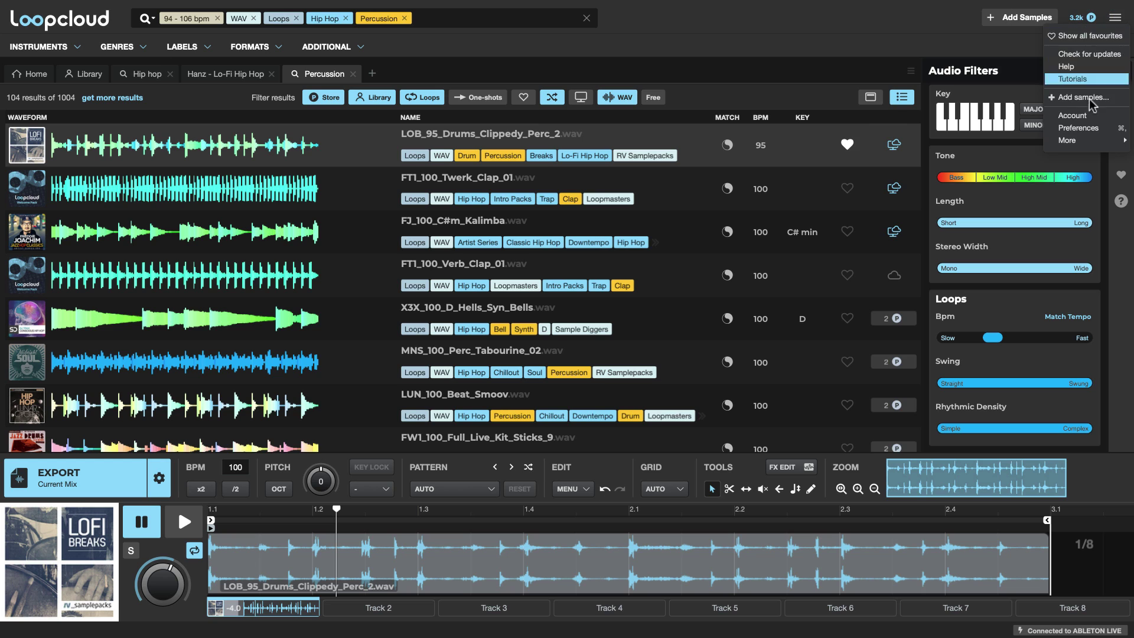
left_click(1078, 127)
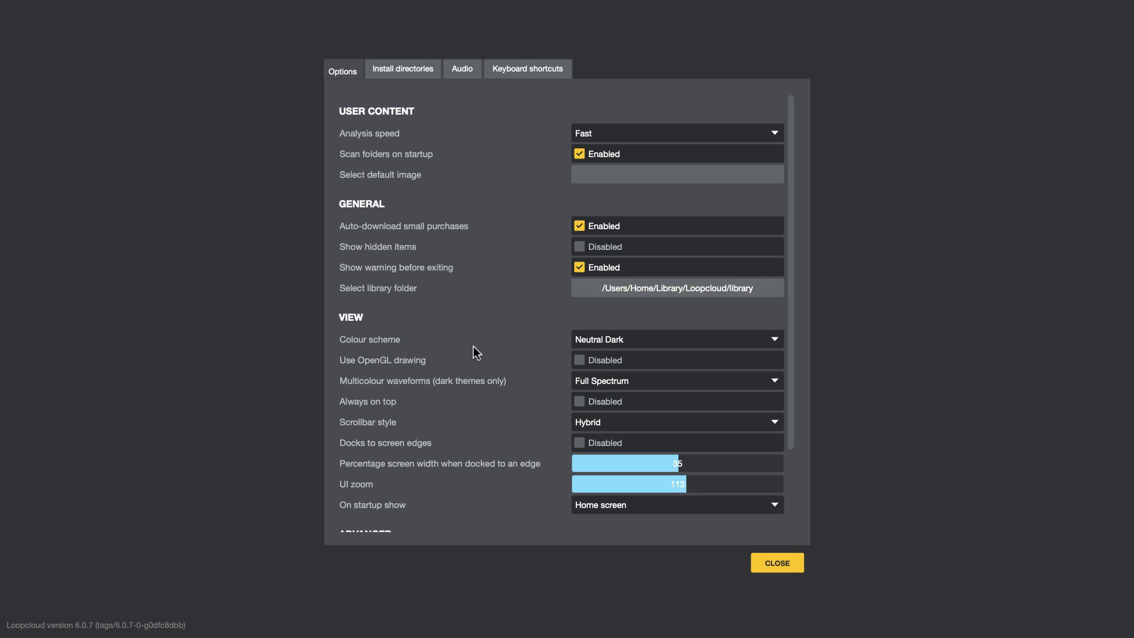
scroll(473, 346, "down", 3)
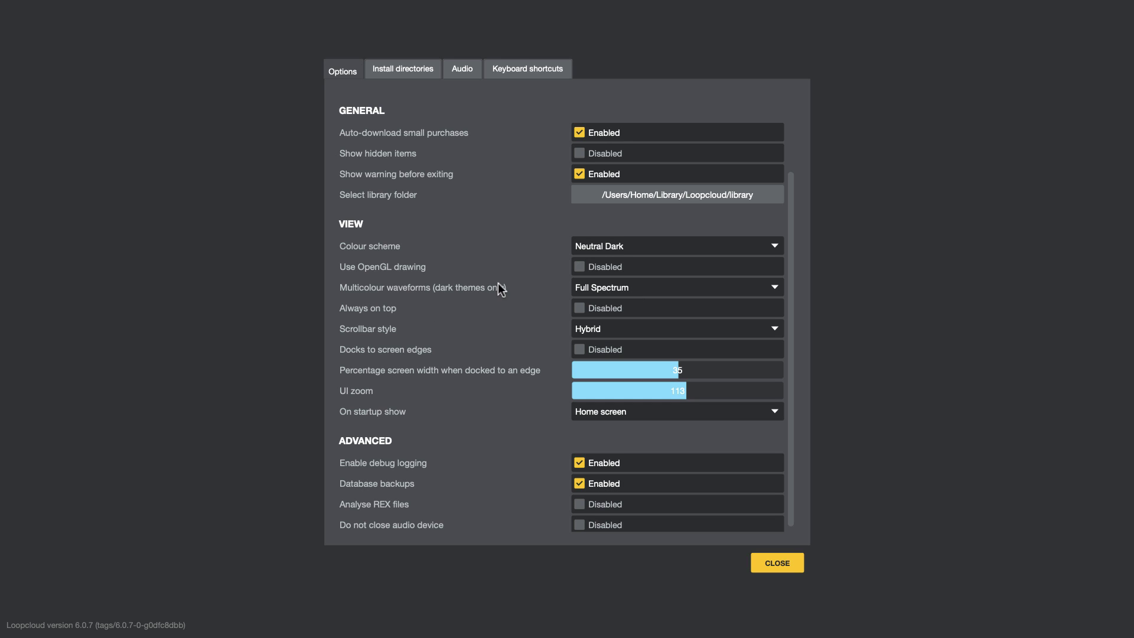
left_click(777, 562)
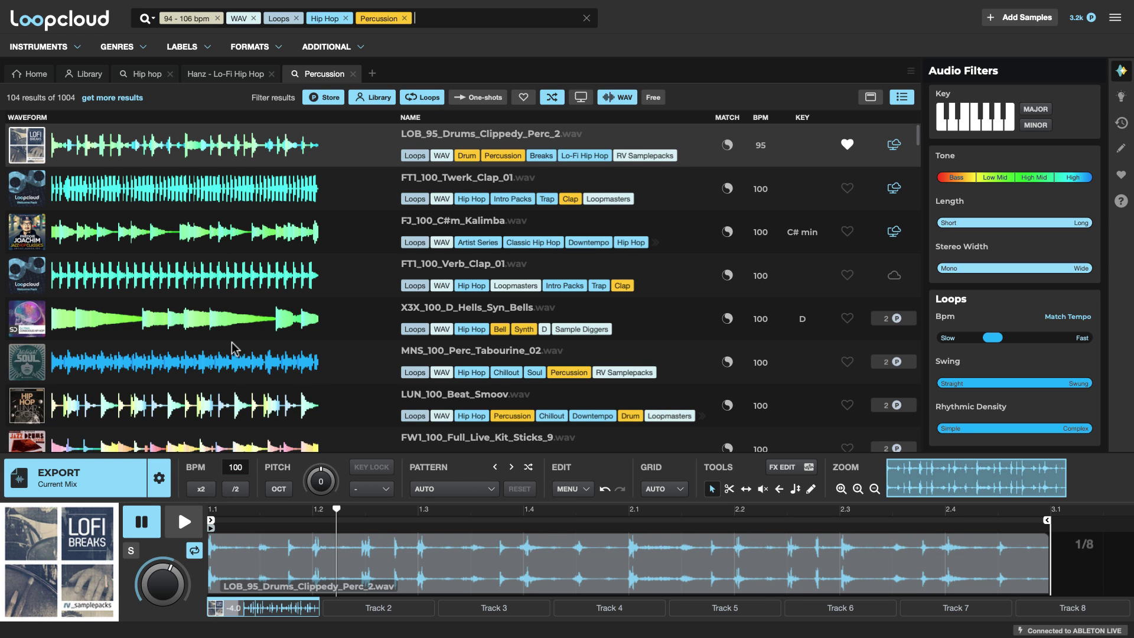
- Load MNS_100_Perc_Tabourine_02 into the preview player and play it
scroll(231, 341, "down", 3)
scroll(212, 307, "up", 1)
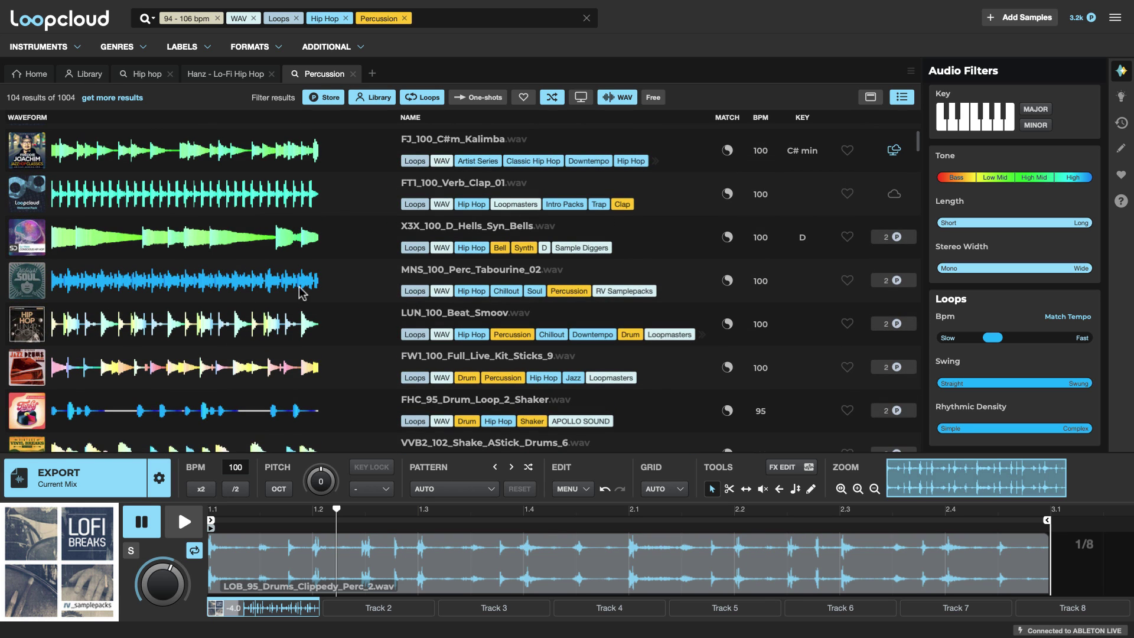
left_click(456, 271)
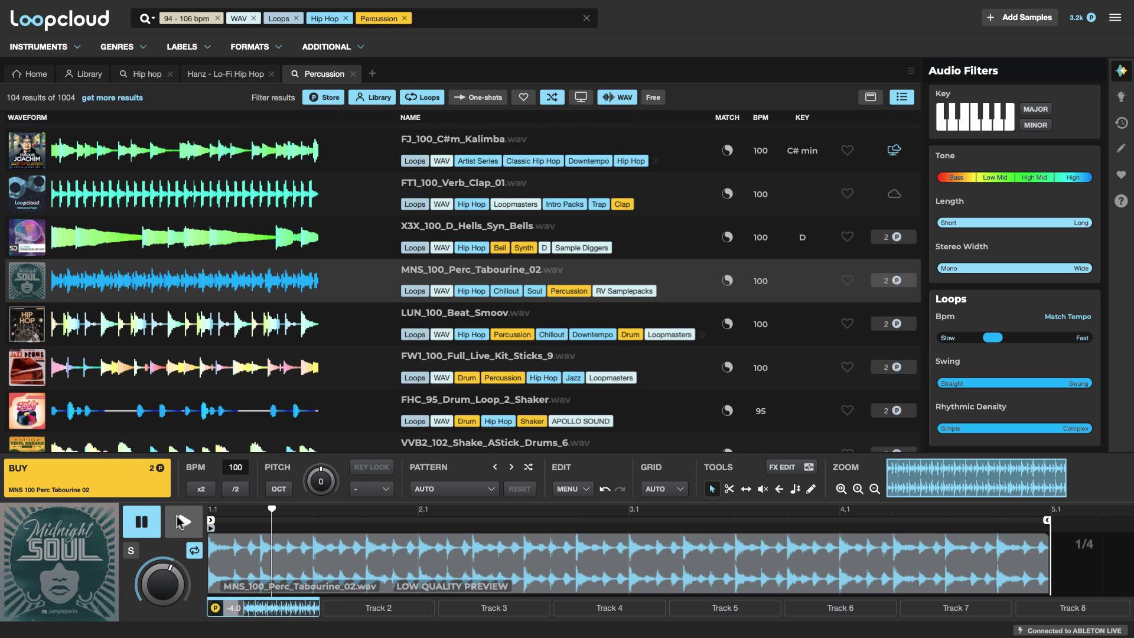
left_click(183, 520)
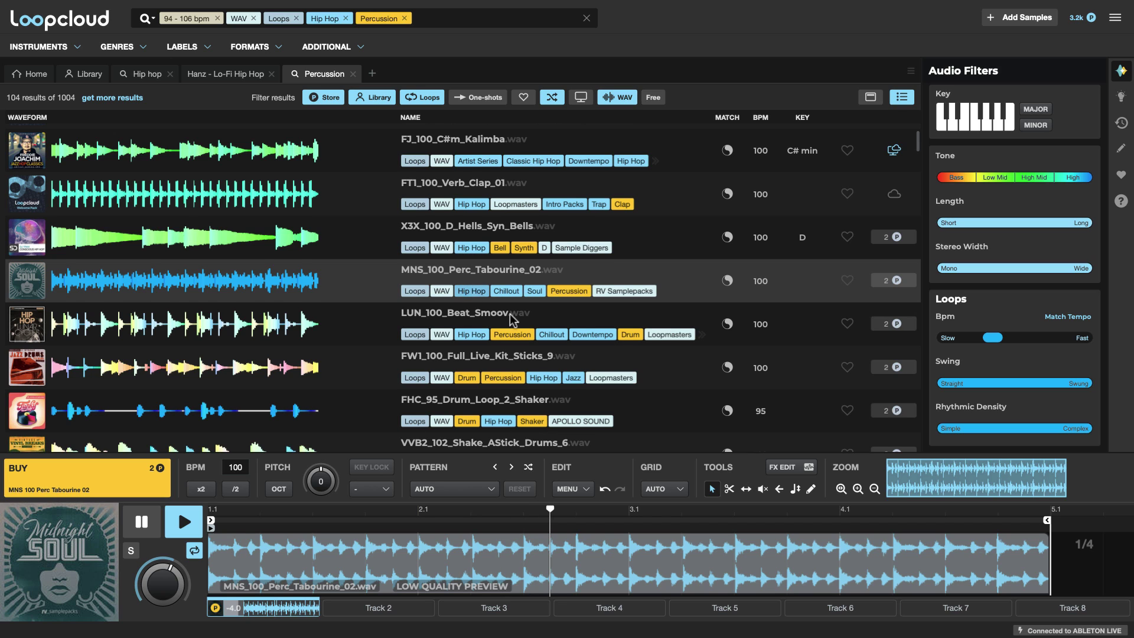
- Swap the preview to the 100 bpm FW1_100_Full_Live_Kit_Sticks_9 loop
scroll(509, 313, "down", 1)
left_click(624, 322)
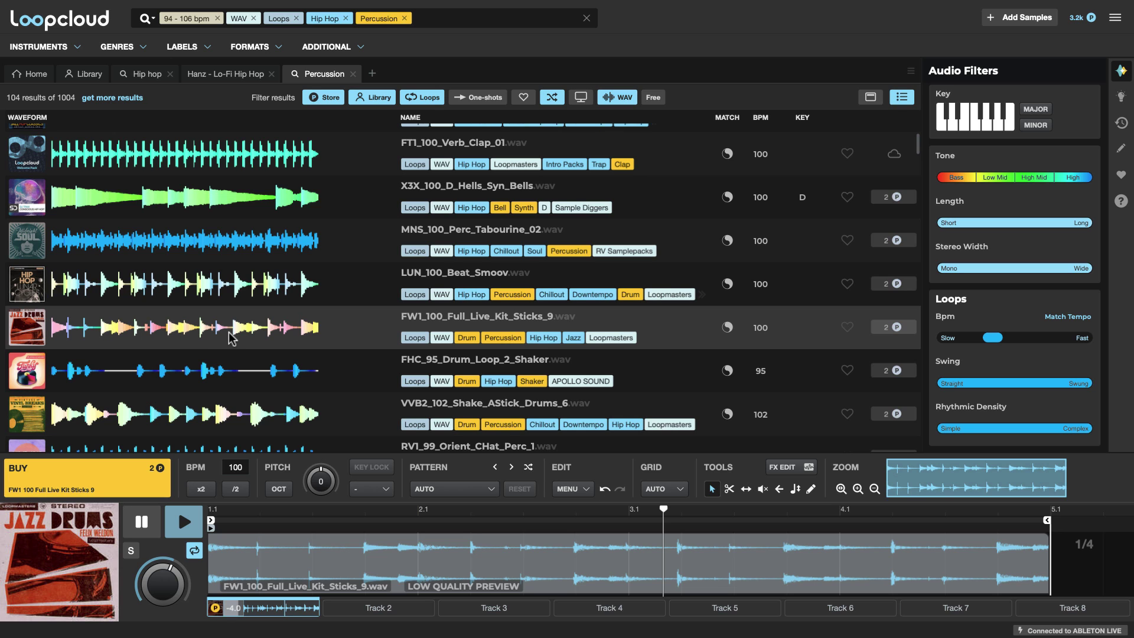
scroll(318, 312, "up", 3)
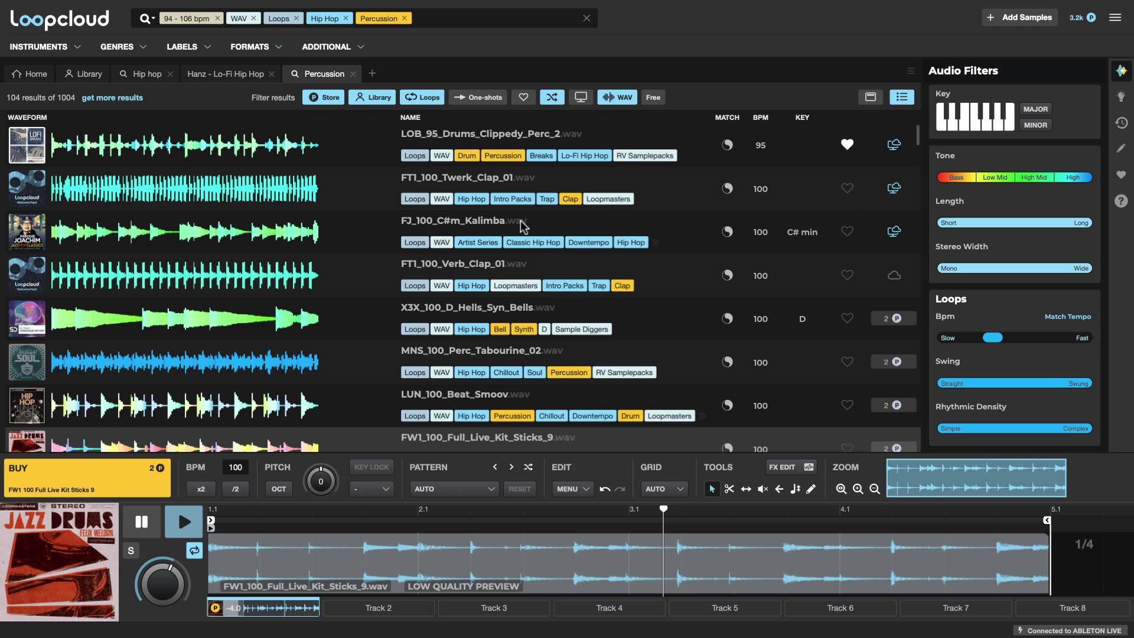
- Restrict the Tone filter to about 415Hz–1.1kHz, cutting the results to 101 loops
mouse_move(968, 185)
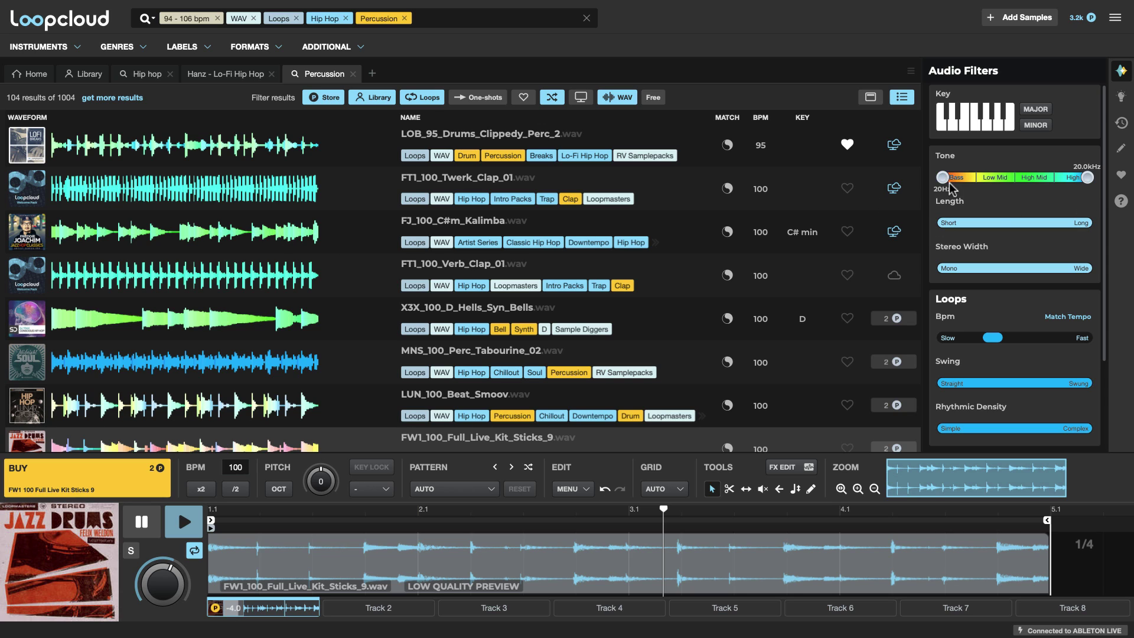
left_click_drag(943, 177, 978, 177)
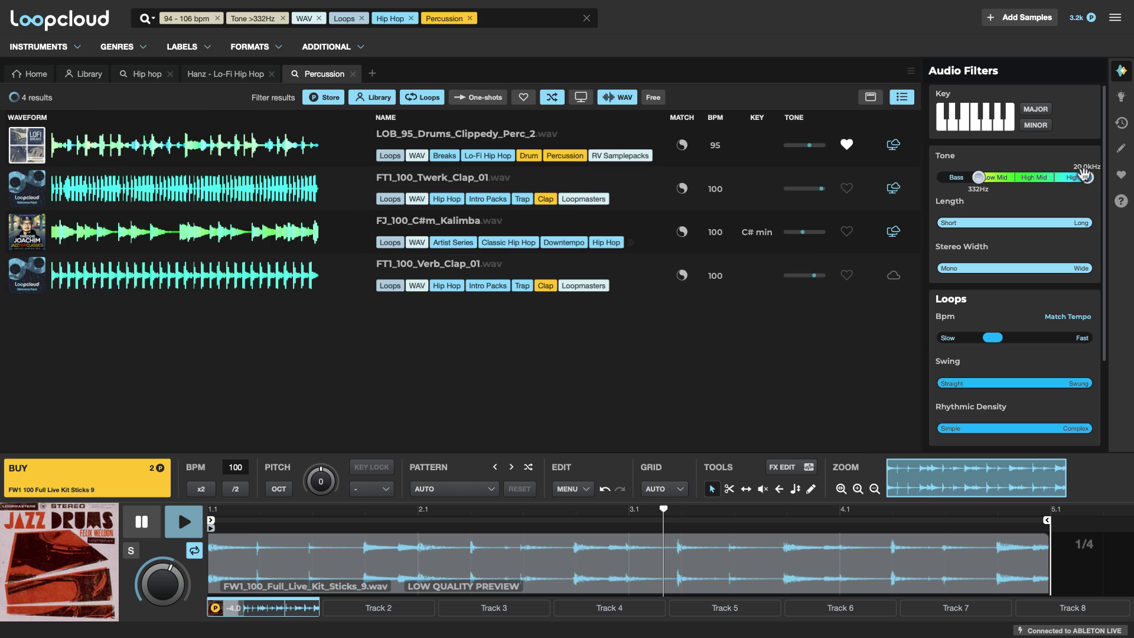
left_click_drag(1087, 177, 984, 177)
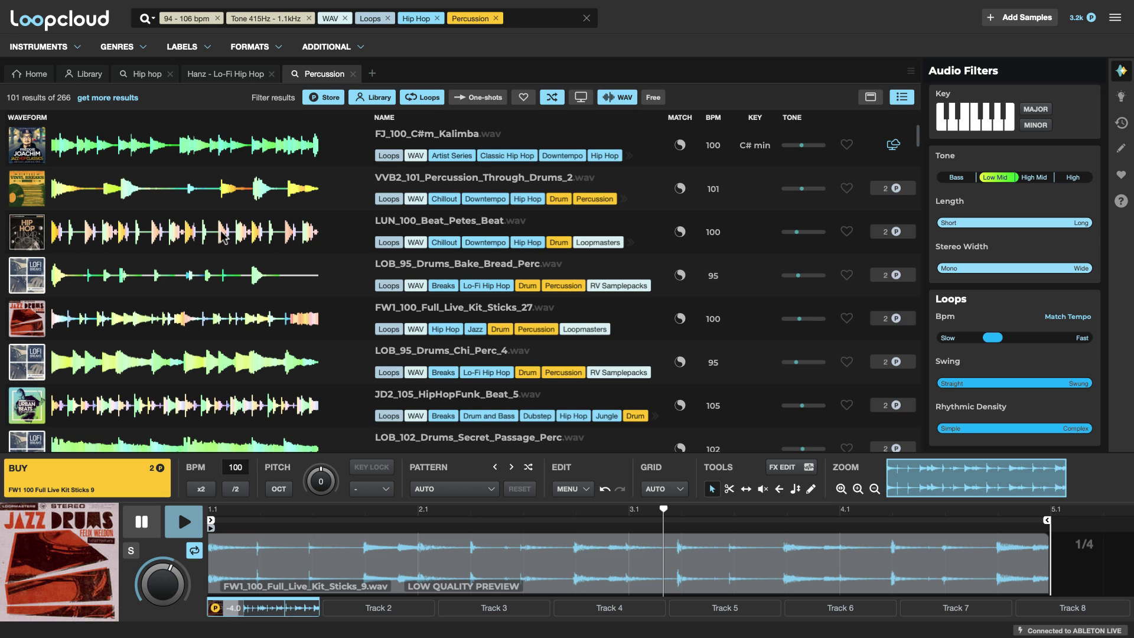
scroll(255, 248, "down", 3)
scroll(255, 245, "up", 3)
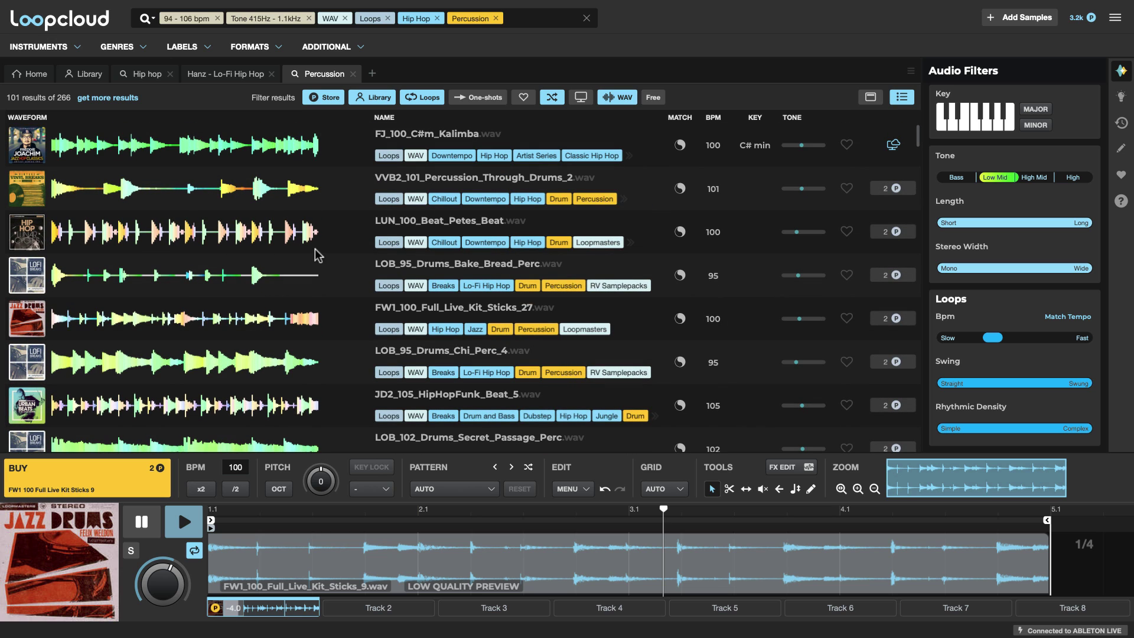
scroll(333, 242, "down", 3)
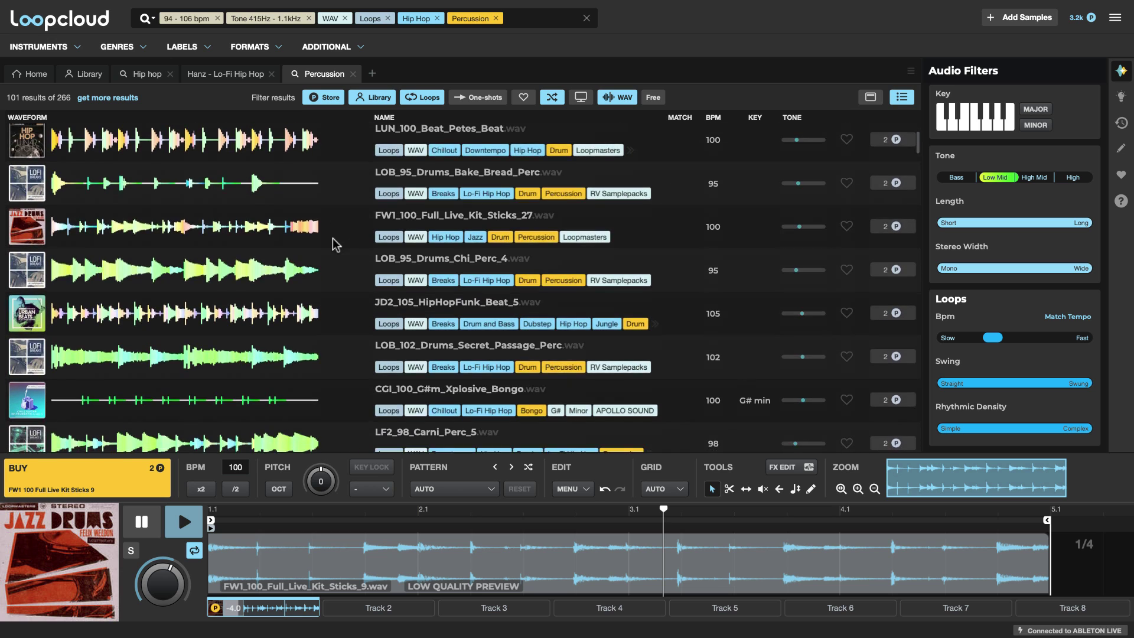
scroll(334, 341, "up", 3)
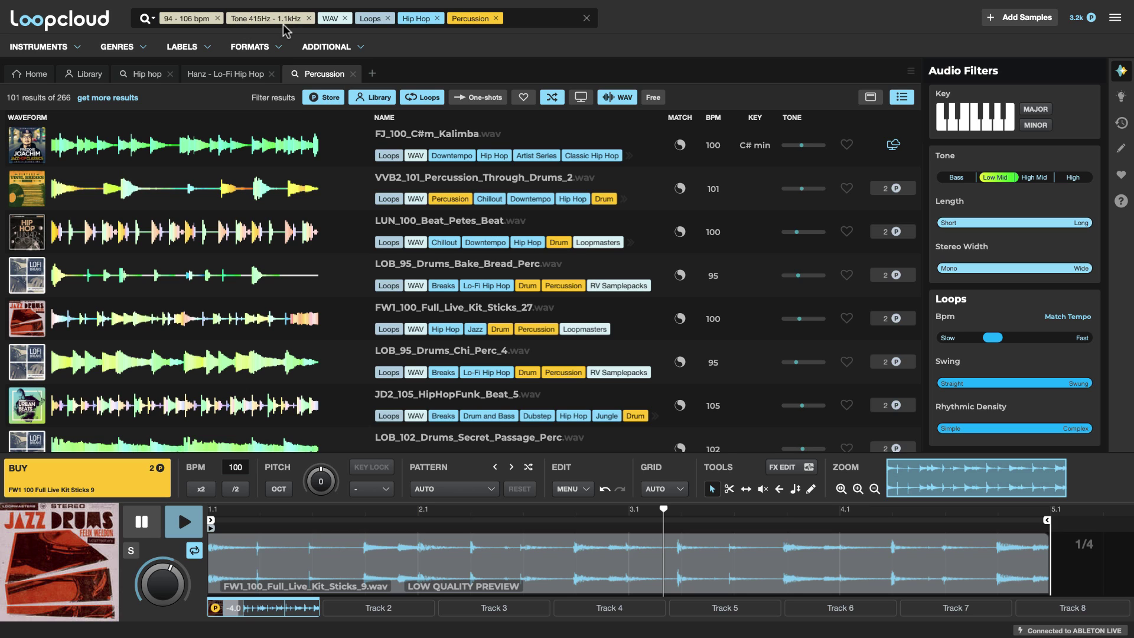
mouse_move(983, 180)
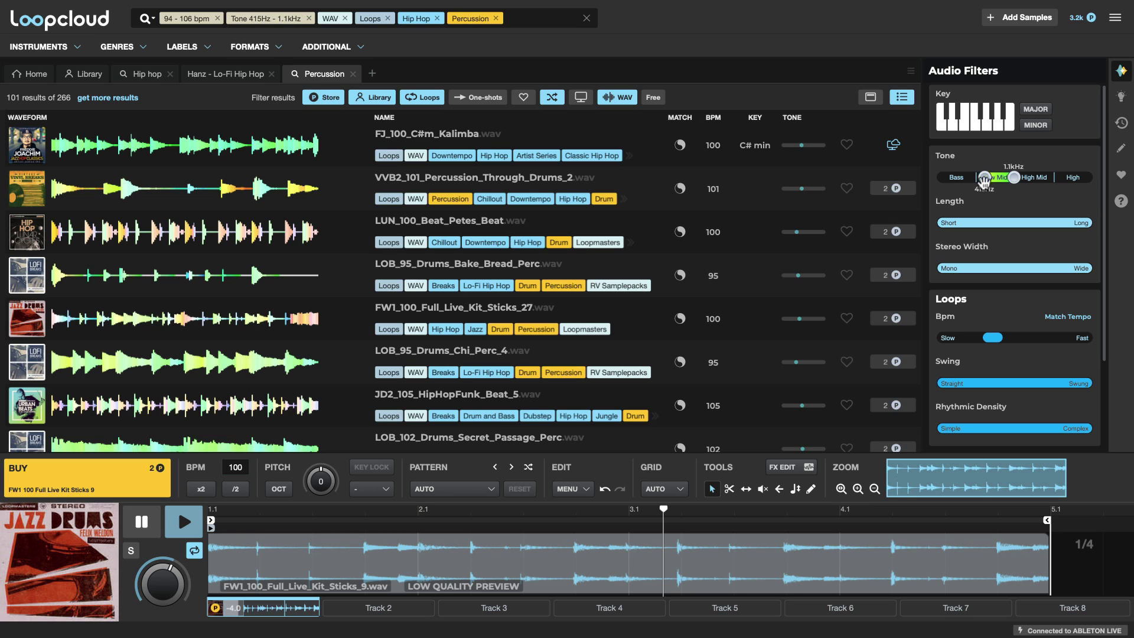
left_click_drag(983, 180, 974, 178)
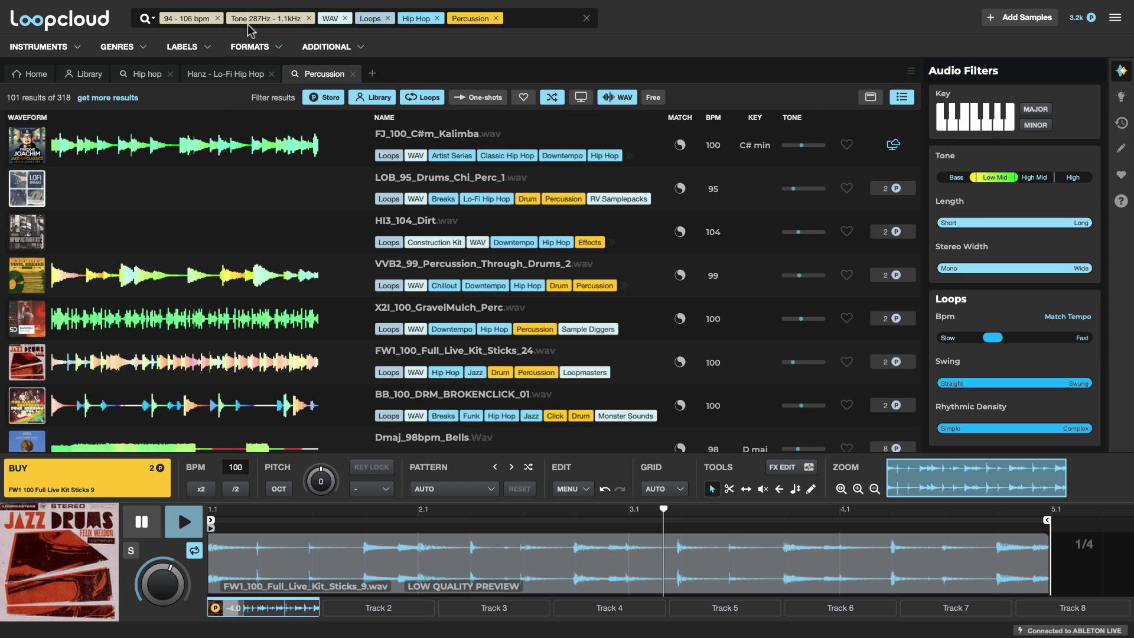
left_click_drag(974, 177, 984, 177)
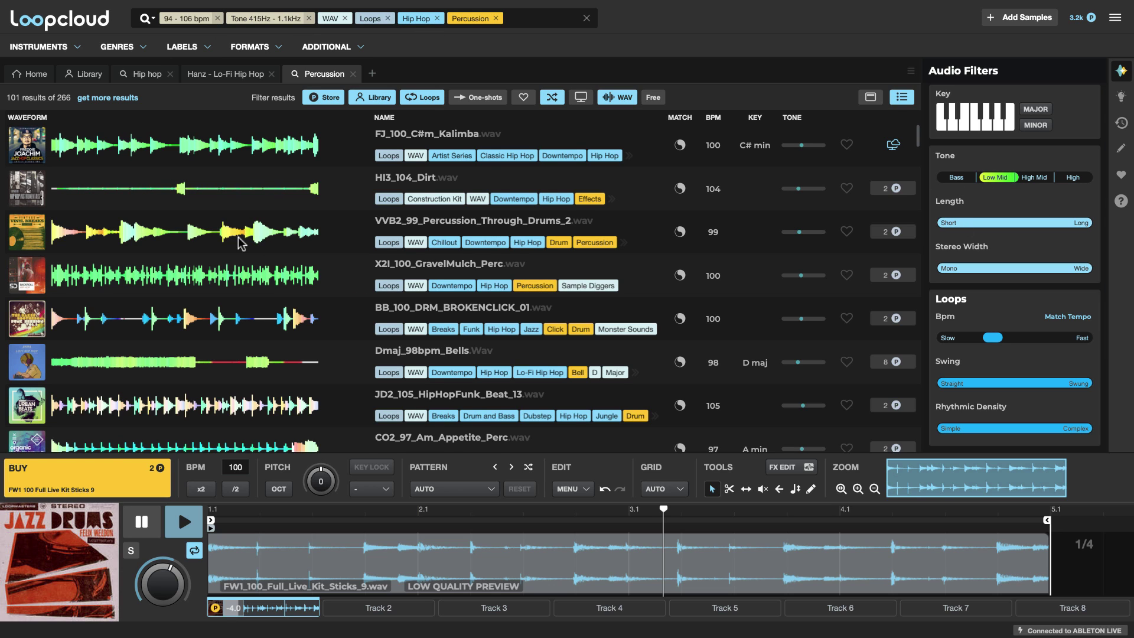
- Filter the loops to Rhythmic Density 26–66% and Swing of at least 34%, leaving 43 results
scroll(241, 242, "down", 2)
scroll(241, 242, "up", 2)
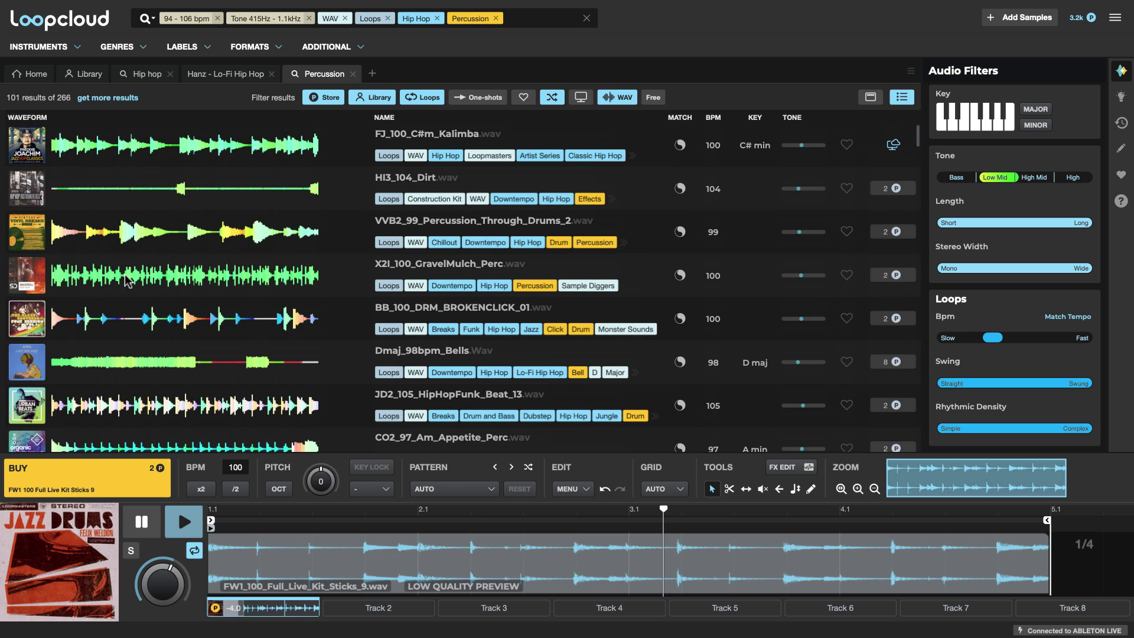
scroll(235, 280, "down", 4)
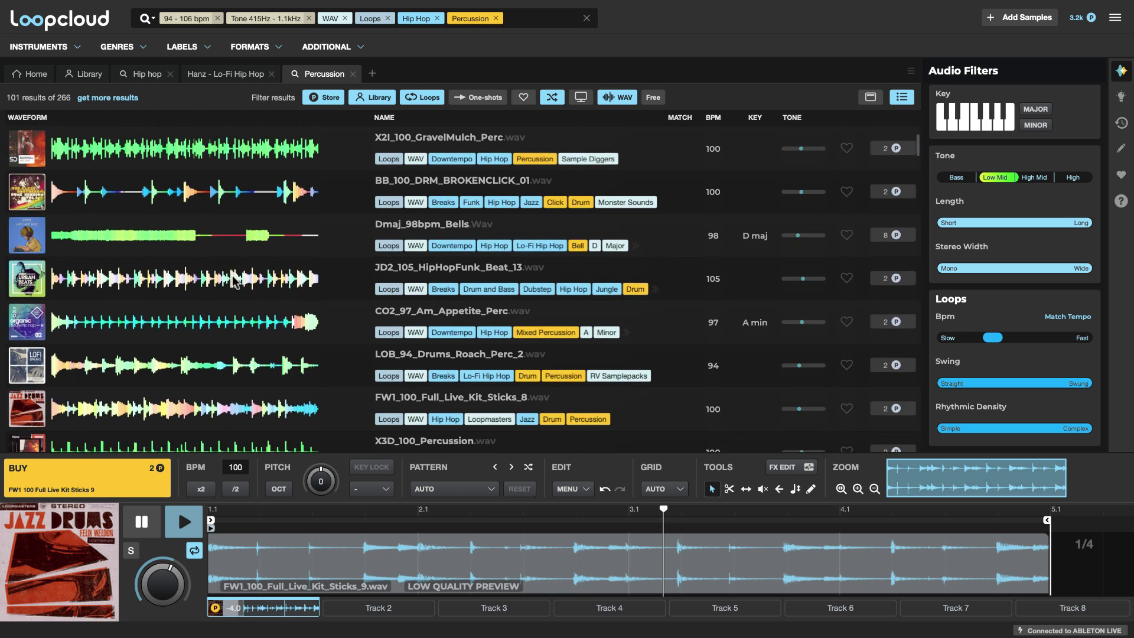
scroll(235, 281, "up", 4)
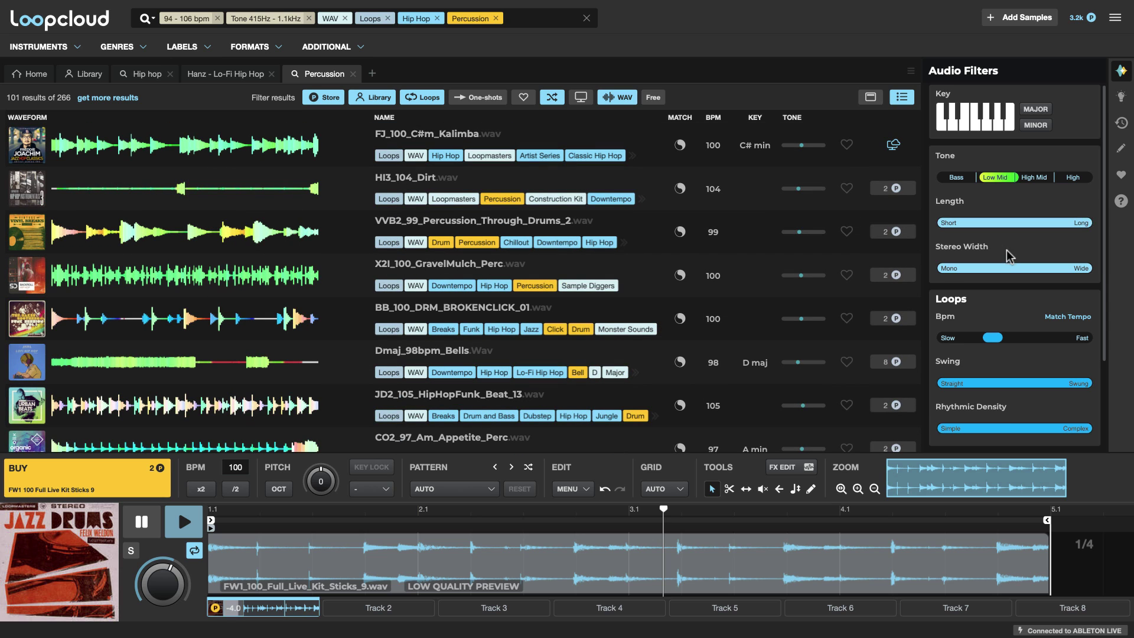
scroll(1008, 257, "down", 1)
mouse_move(1010, 385)
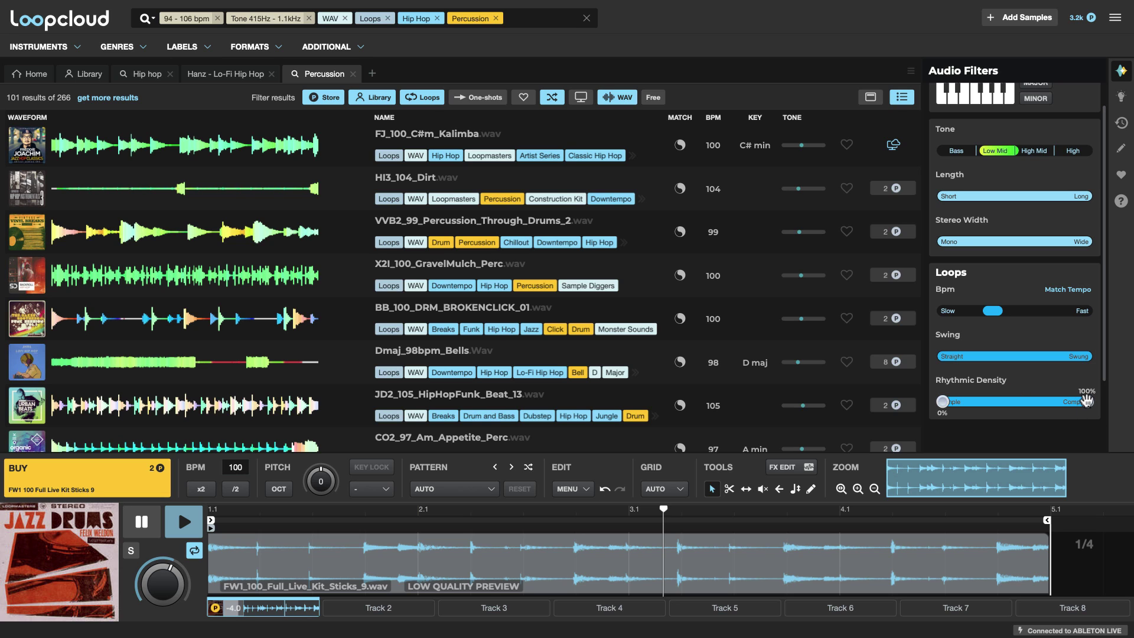
left_click_drag(1086, 401, 1015, 402)
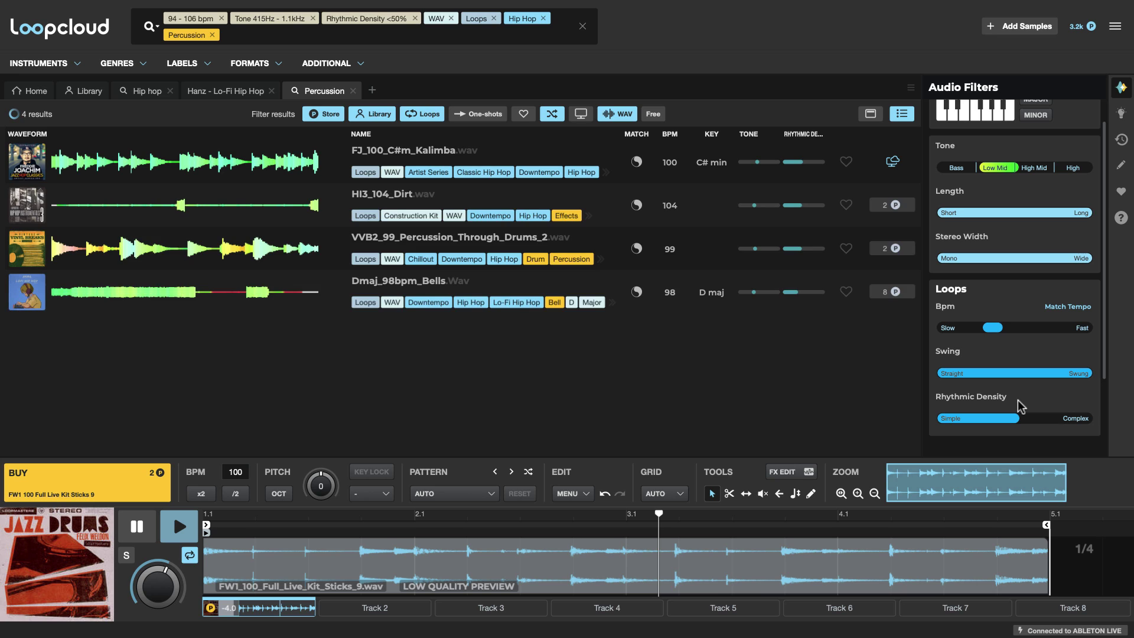
mouse_move(943, 419)
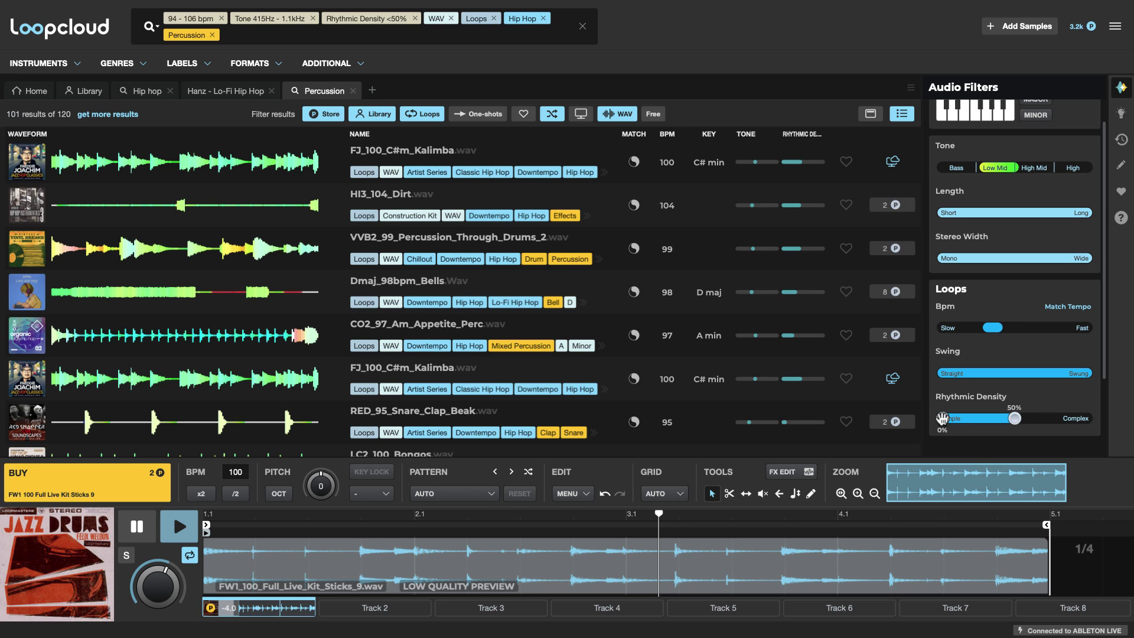
left_click_drag(943, 418, 980, 418)
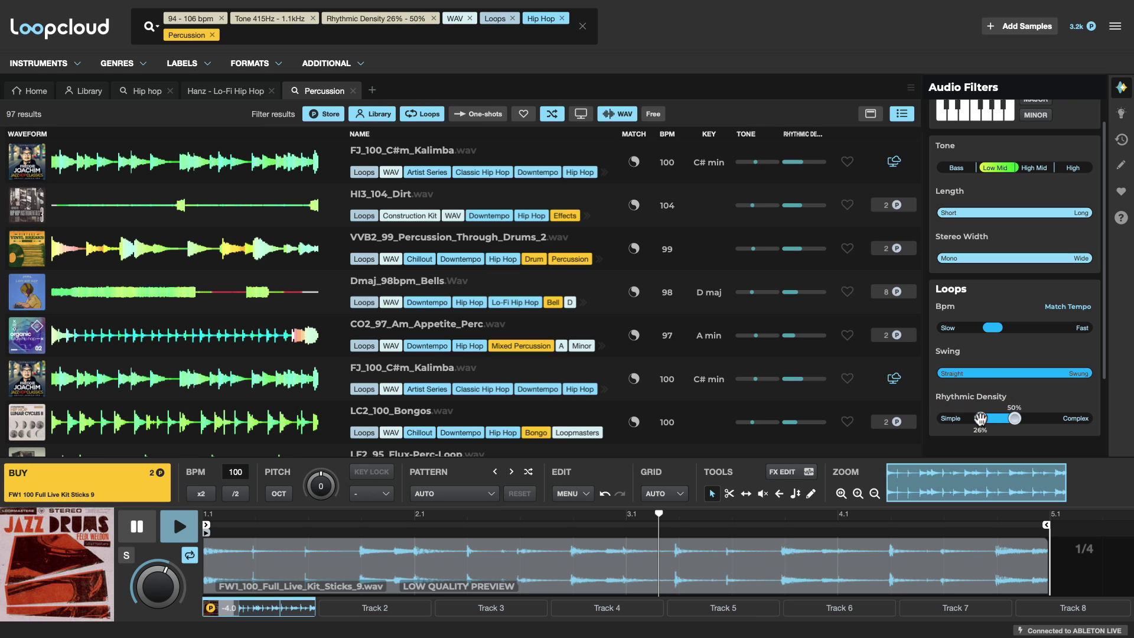
mouse_move(1014, 418)
left_mouse_down()
mouse_move(1035, 418)
mouse_move(992, 419)
left_mouse_up()
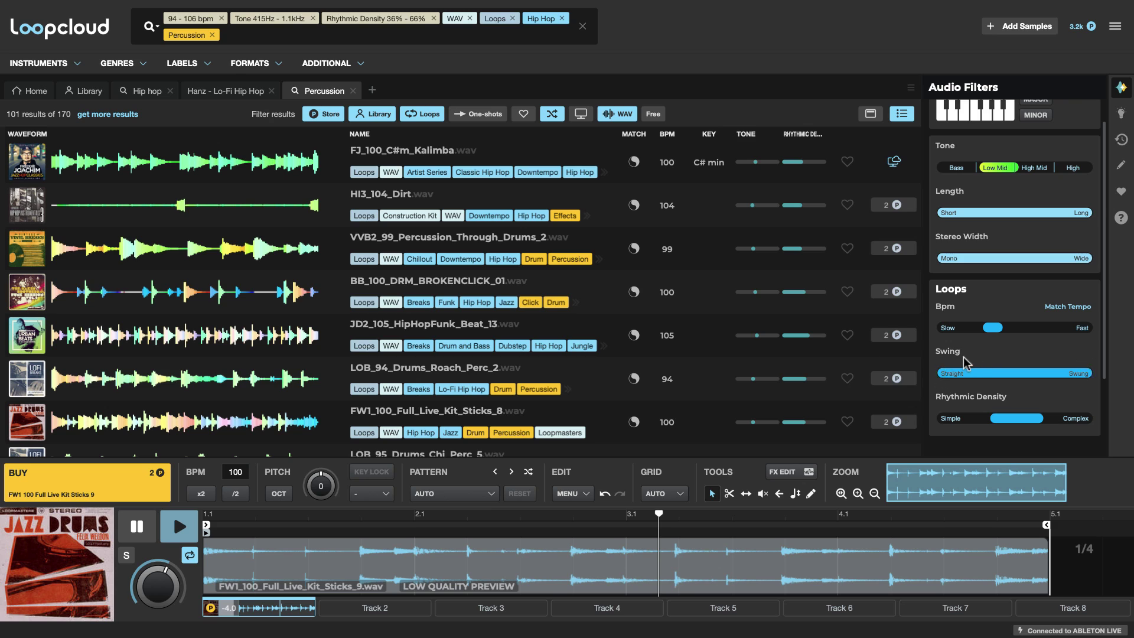
mouse_move(940, 362)
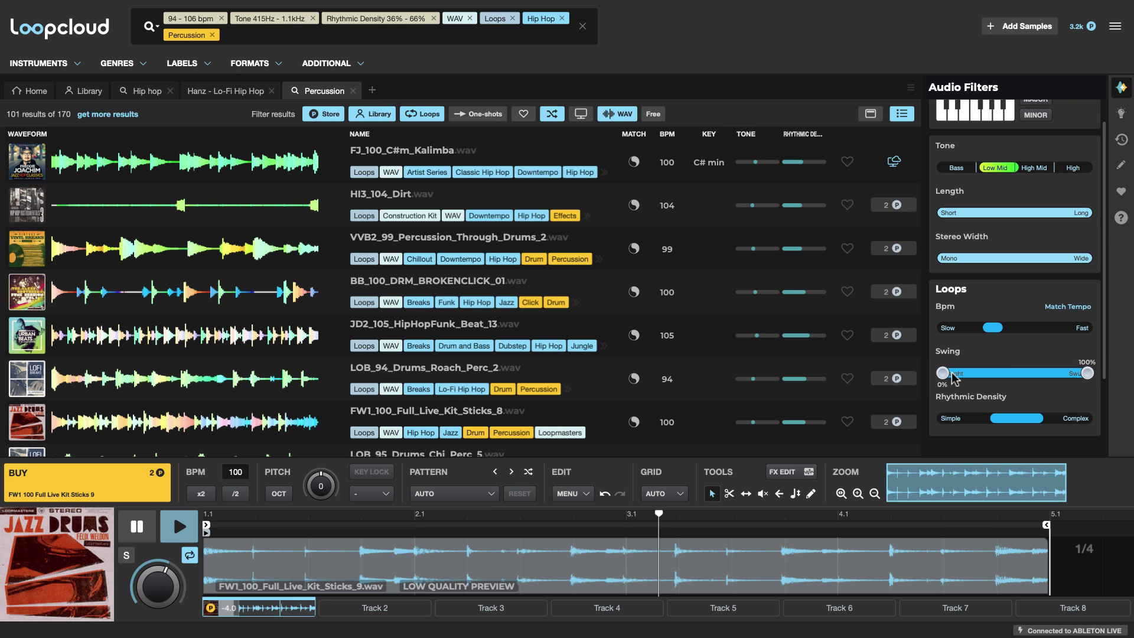
left_click_drag(943, 372, 991, 373)
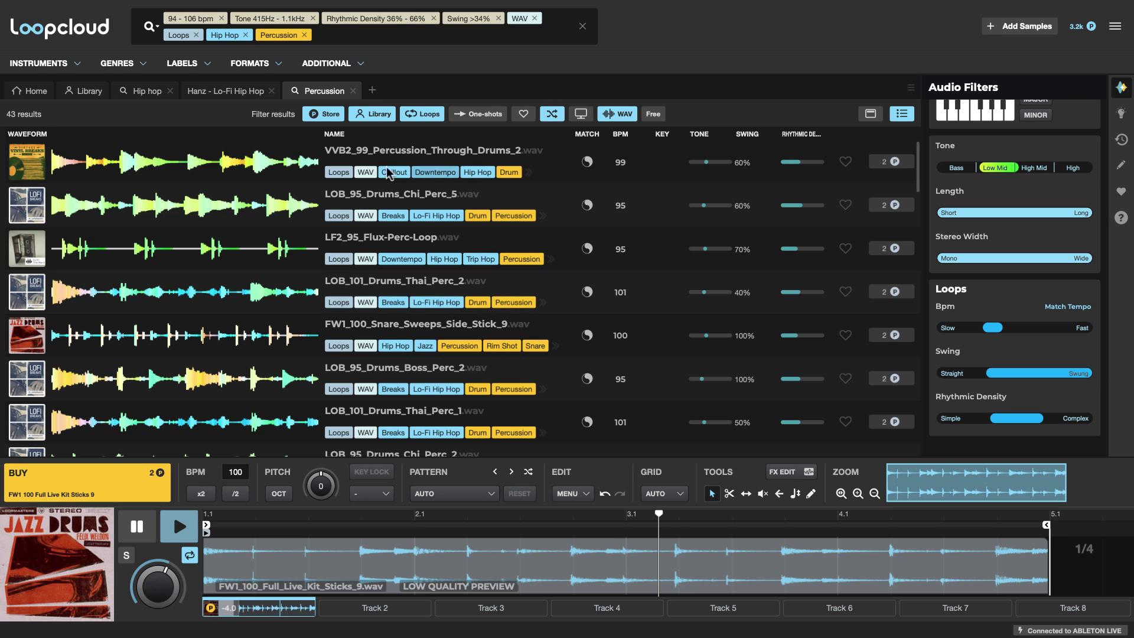
- Preview the top six filtered loops, from VVB2_99_Percussion_Through_Drums_2 to LOB_95_Drums_Boss_Perc_2
left_click(390, 152)
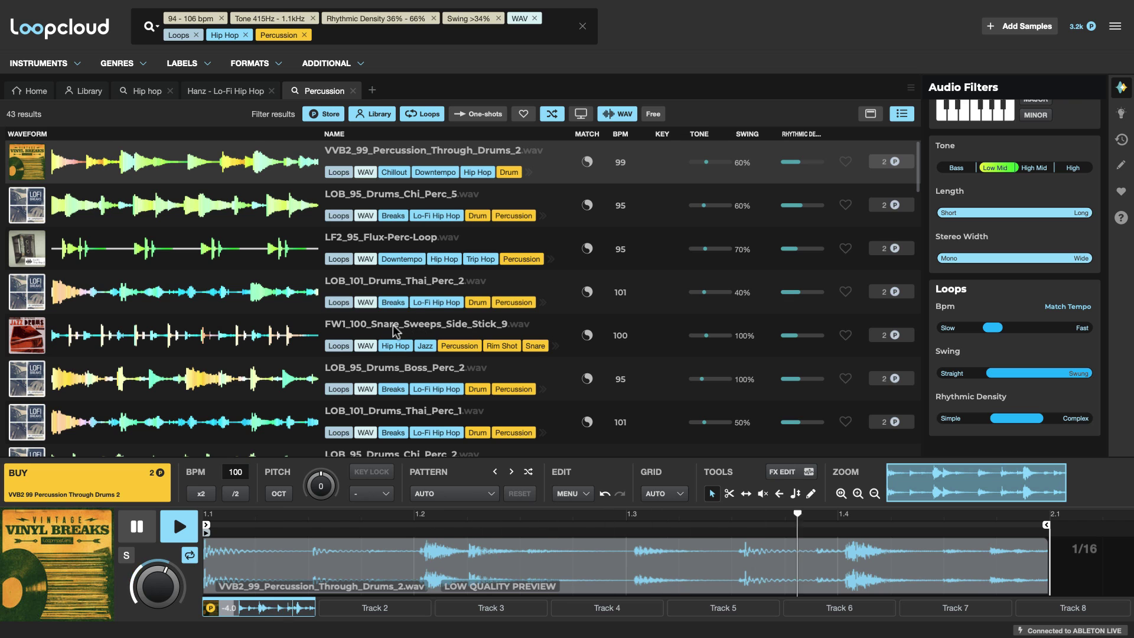
left_click(400, 202)
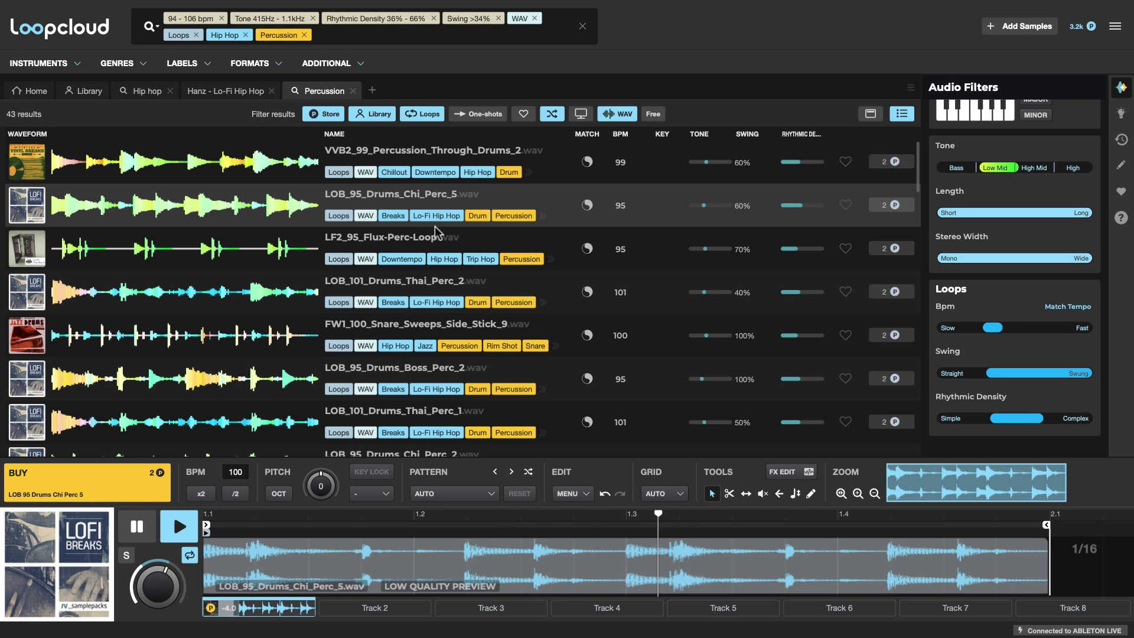
left_click(400, 247)
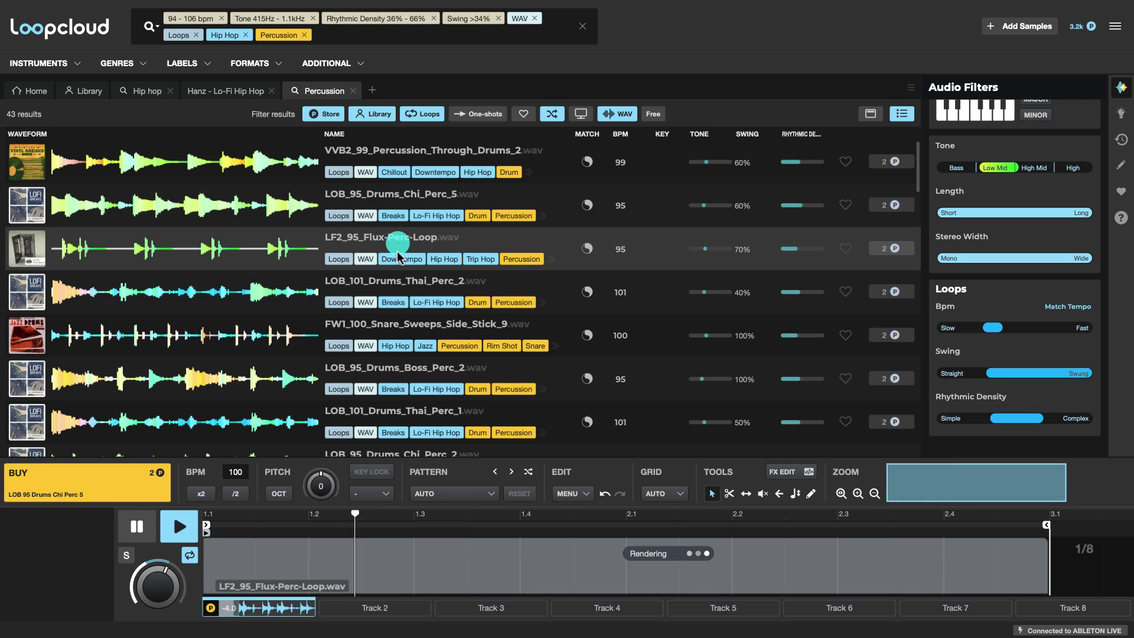
left_click(399, 289)
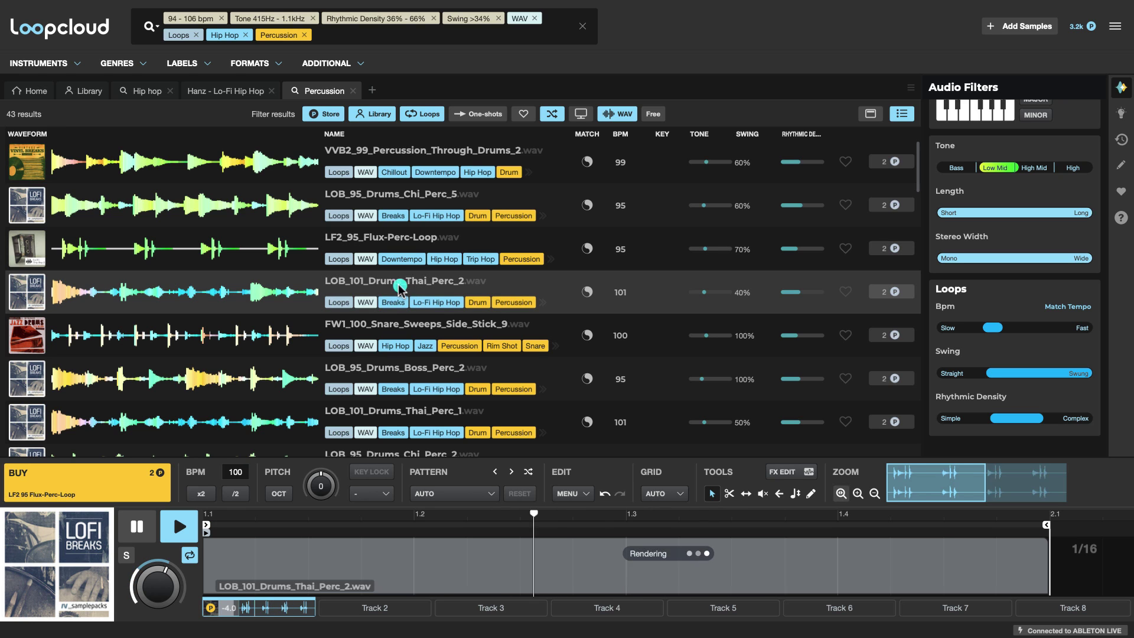
left_click(430, 328)
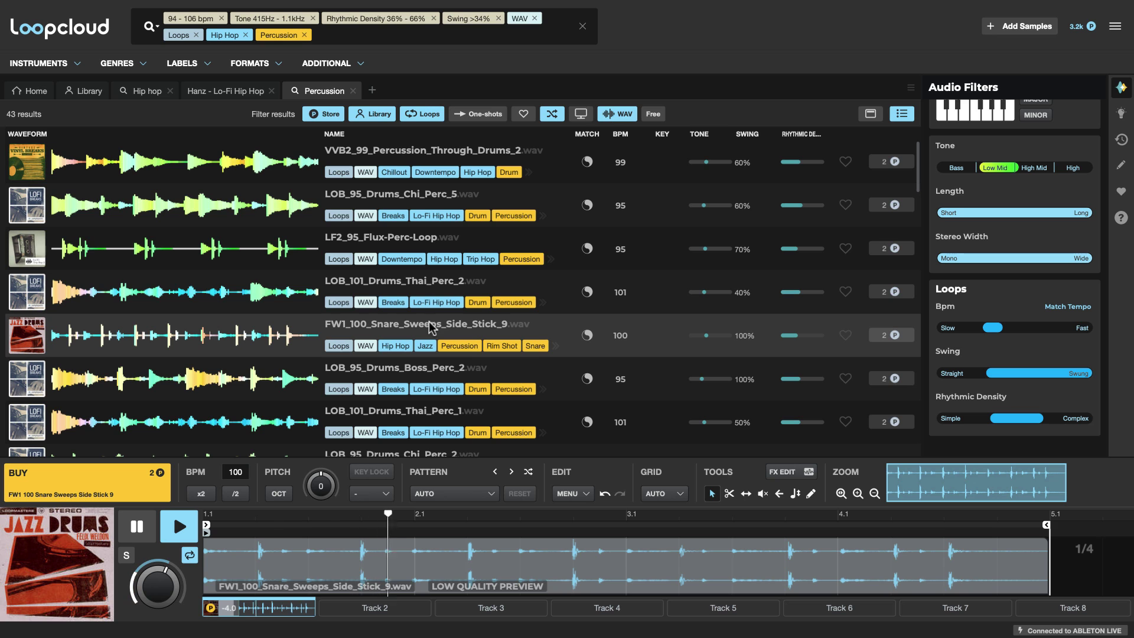
left_click(400, 373)
- Audition Thai_Perc_1, Roach_Perc_3 and barrel_prc further down, ending on LOB_95_Drums_Chi_Perc_2
scroll(400, 330, "down", 2)
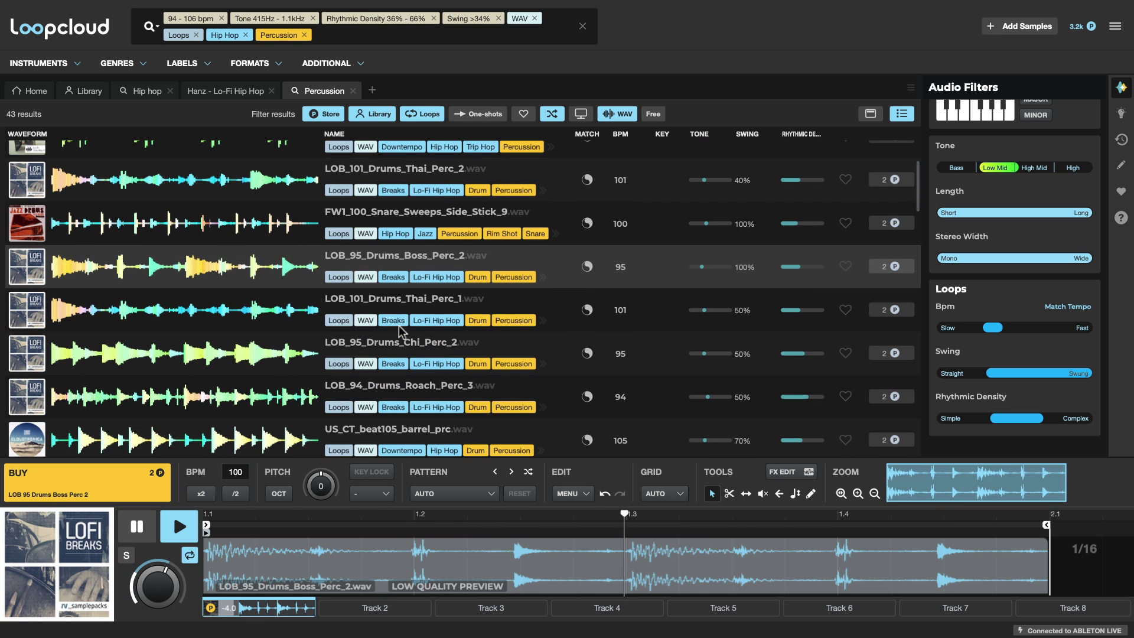
left_click(378, 298)
scroll(372, 266, "down", 3)
left_click(368, 228)
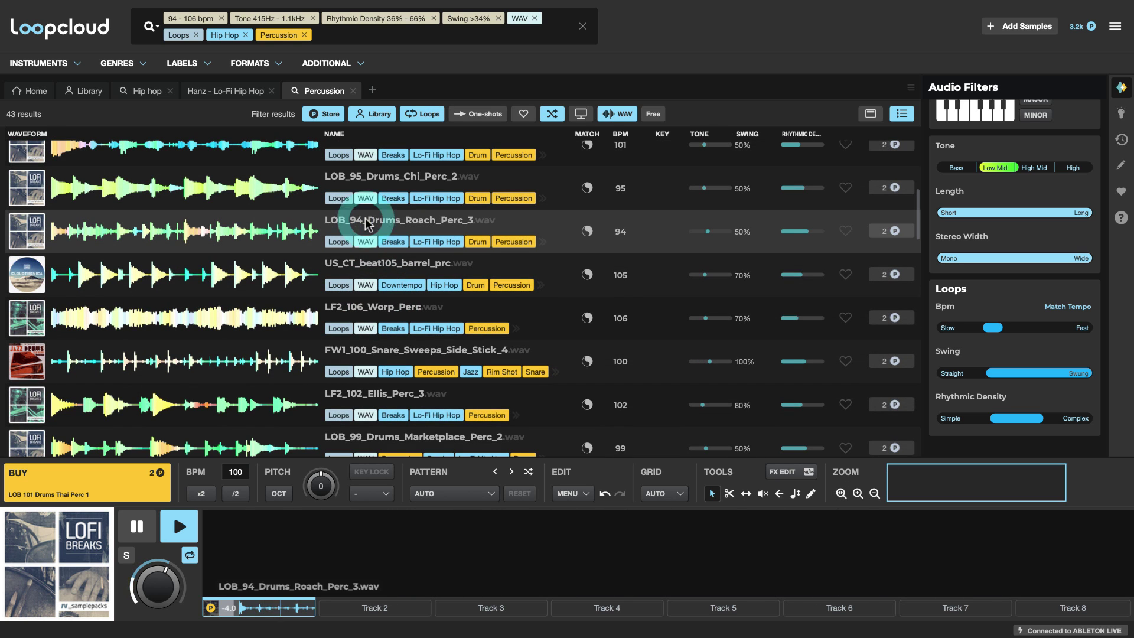
left_click(377, 269)
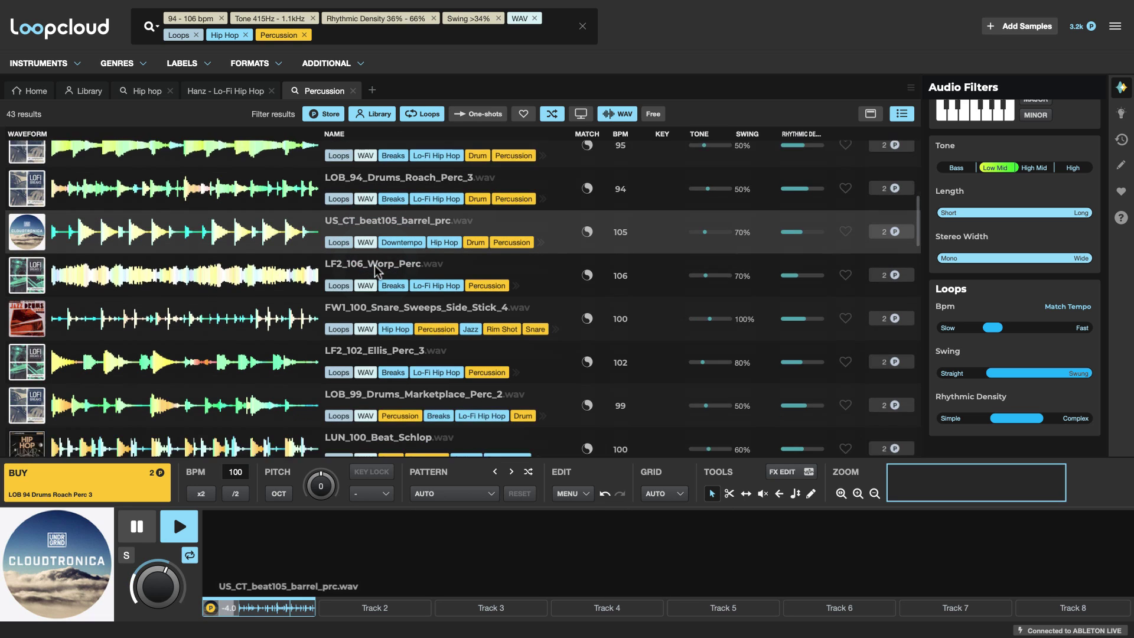
scroll(369, 248, "down", 1)
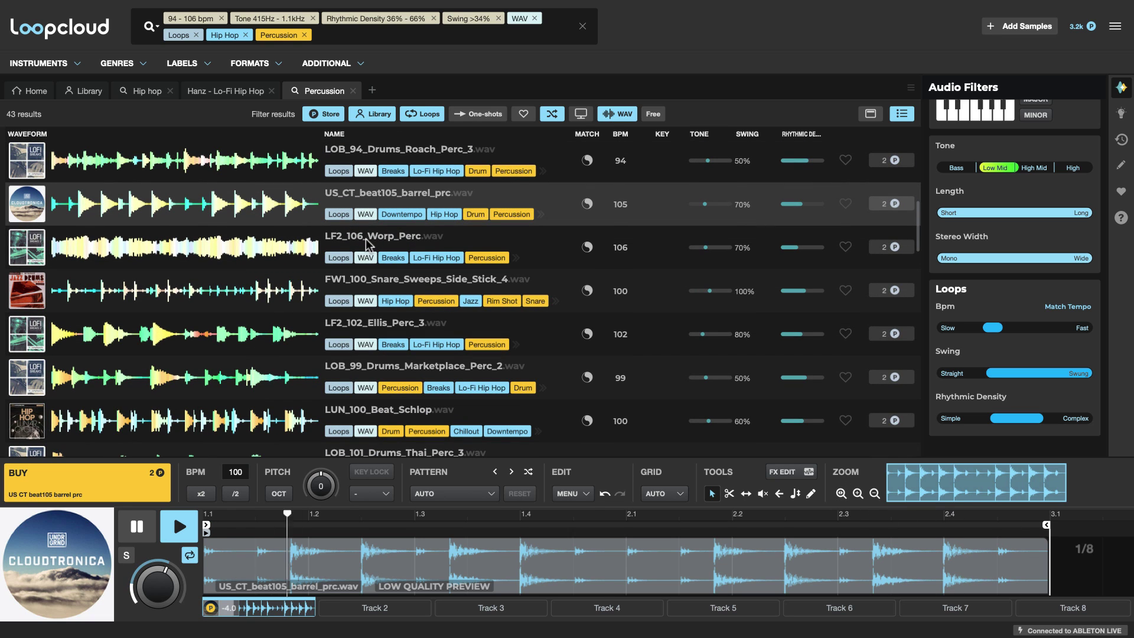
scroll(427, 239, "up", 3)
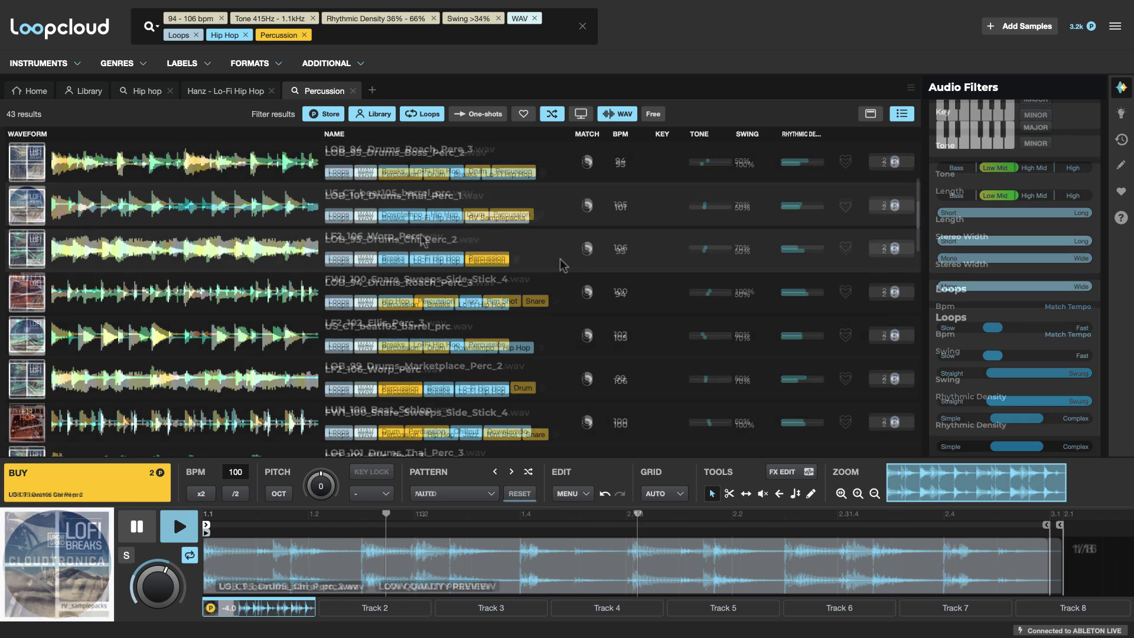
left_click(393, 251)
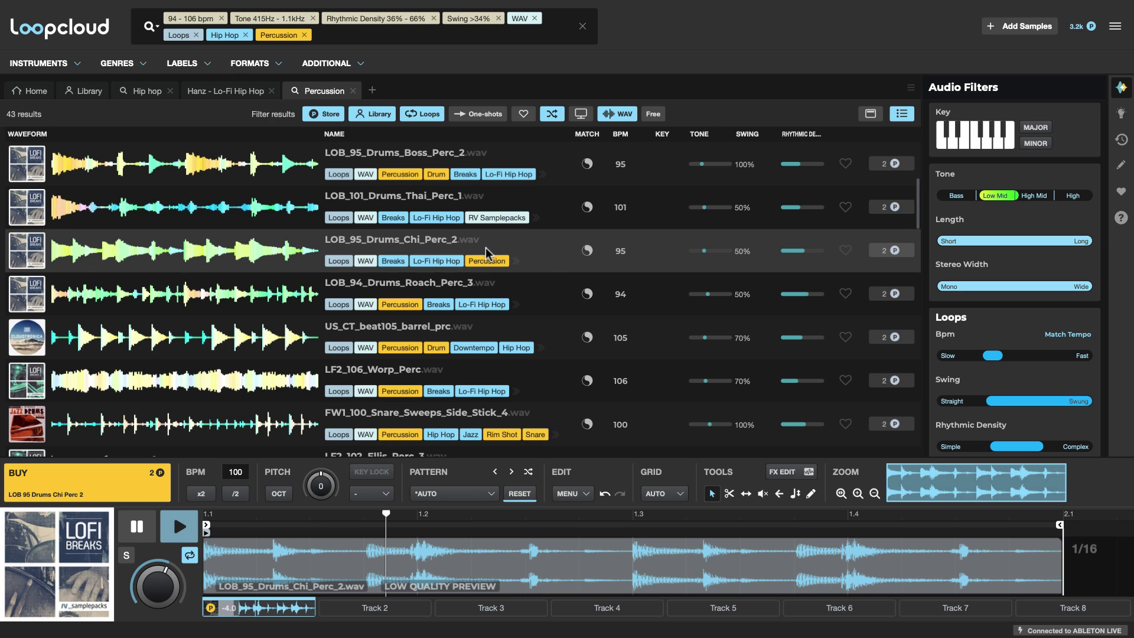
- Buy LOB_95_Drums_Chi_Perc_2 and drag it onto Ableton's 3 Audio track at bar 1
left_click(53, 483)
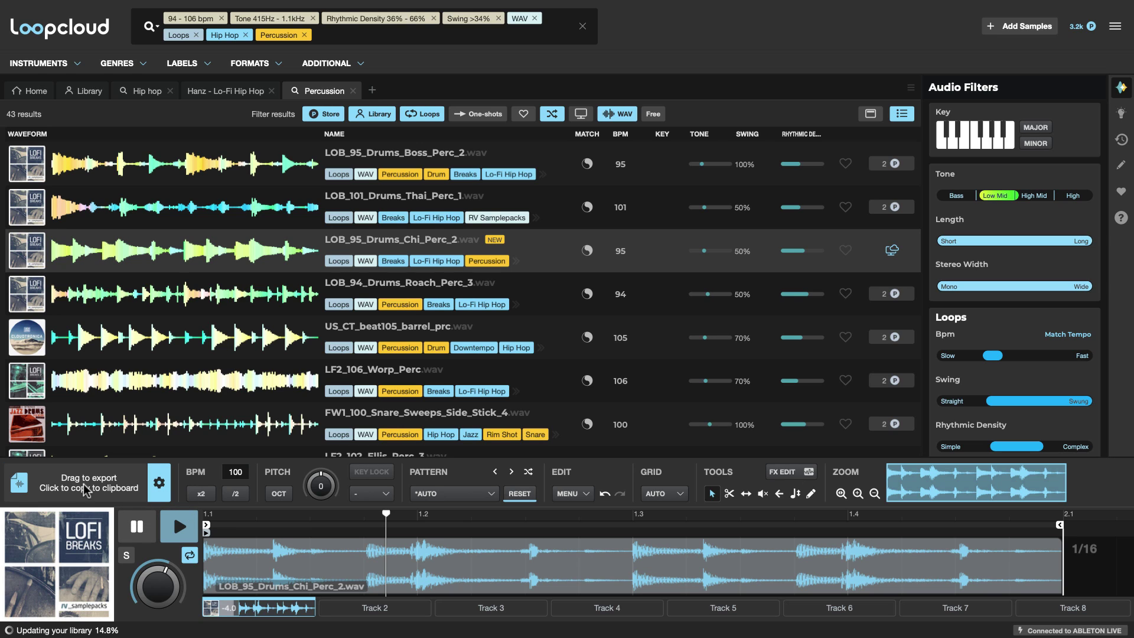
left_click(87, 491)
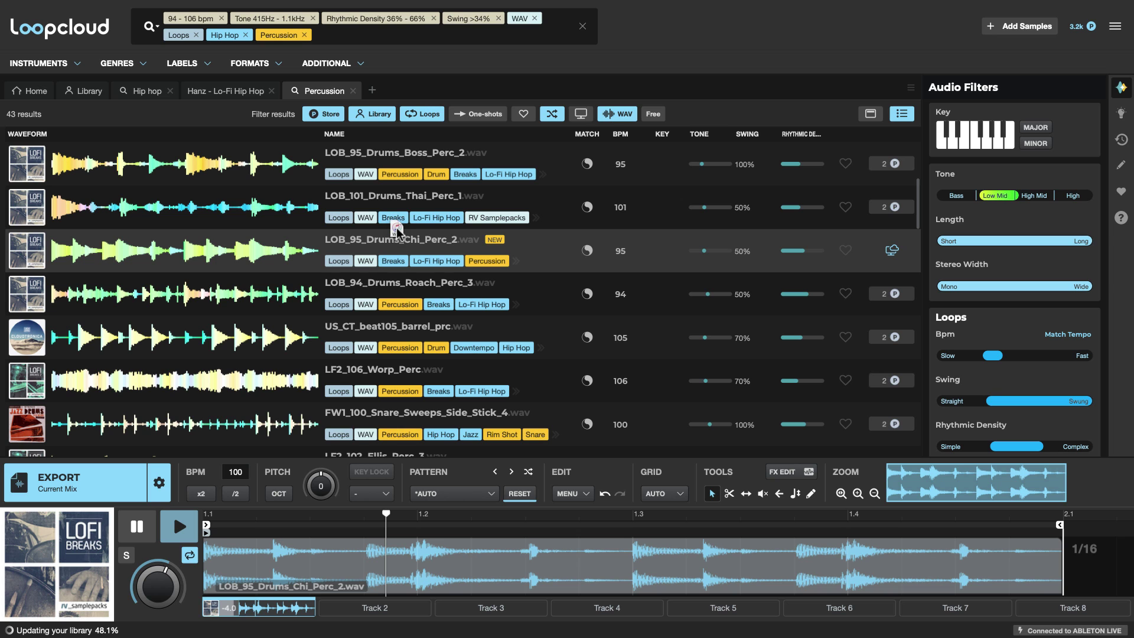
left_click_drag(396, 227, 31, 345)
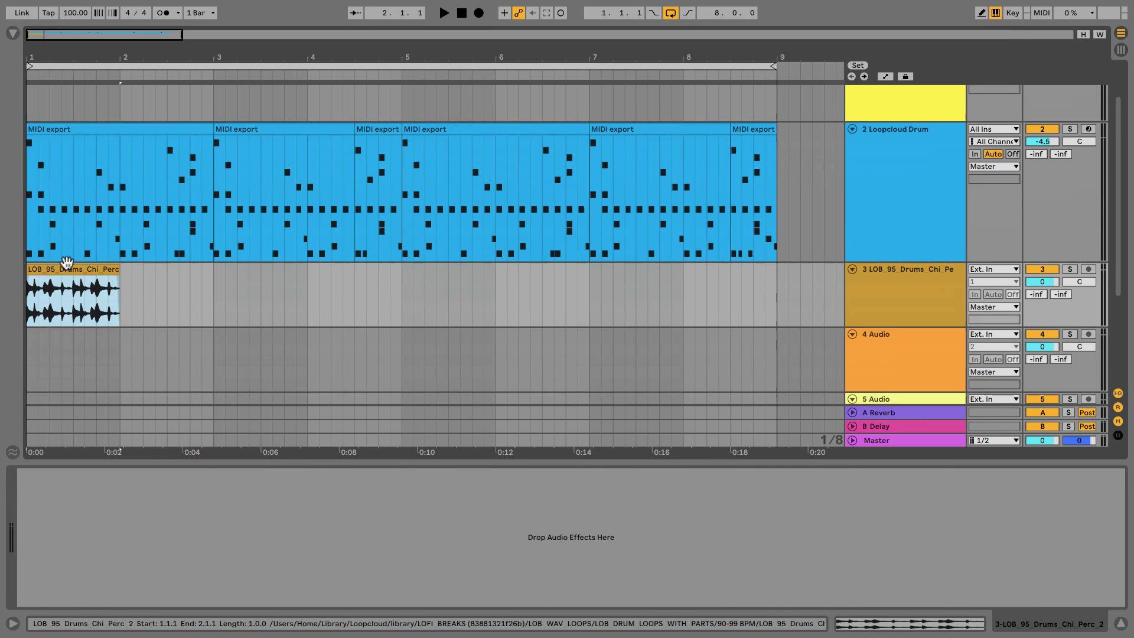
- Make track 3 taller, turn its volume down and play back the Chi Perc loop
left_click(65, 224)
left_click_drag(924, 280, 934, 329)
left_click_drag(1047, 236, 1047, 256)
key("space")
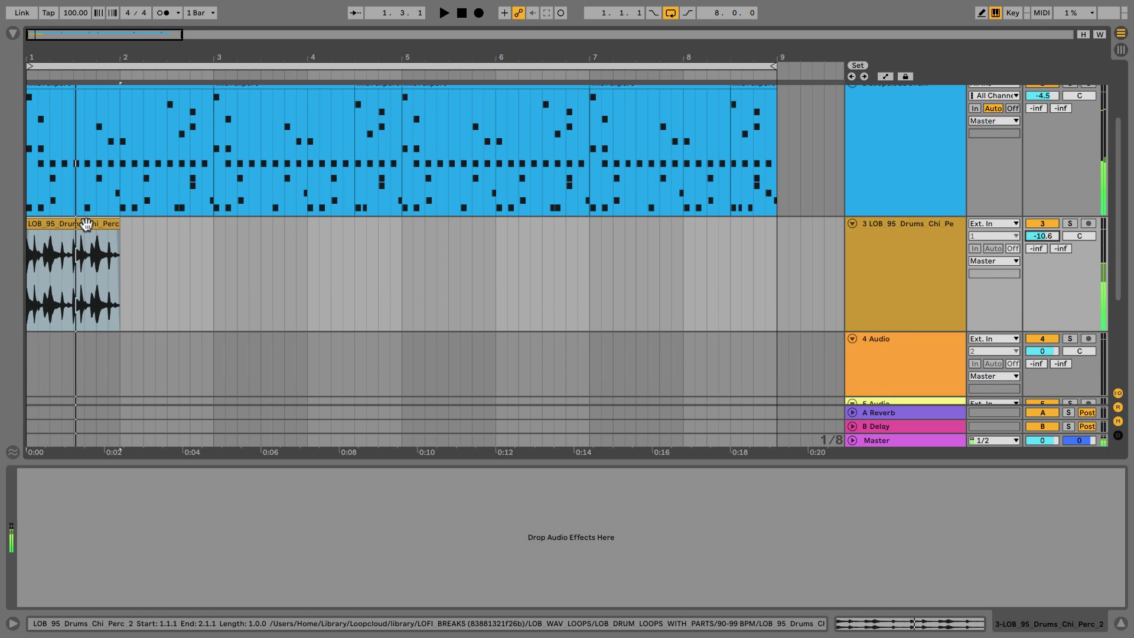
- Duplicate the clip with Cmd+D across bars 1–9 and settle track 3's volume near -11 dB
left_click(85, 225)
key("super+d")
key("super+d")
key("super+d")
key("super+d")
key("super+d")
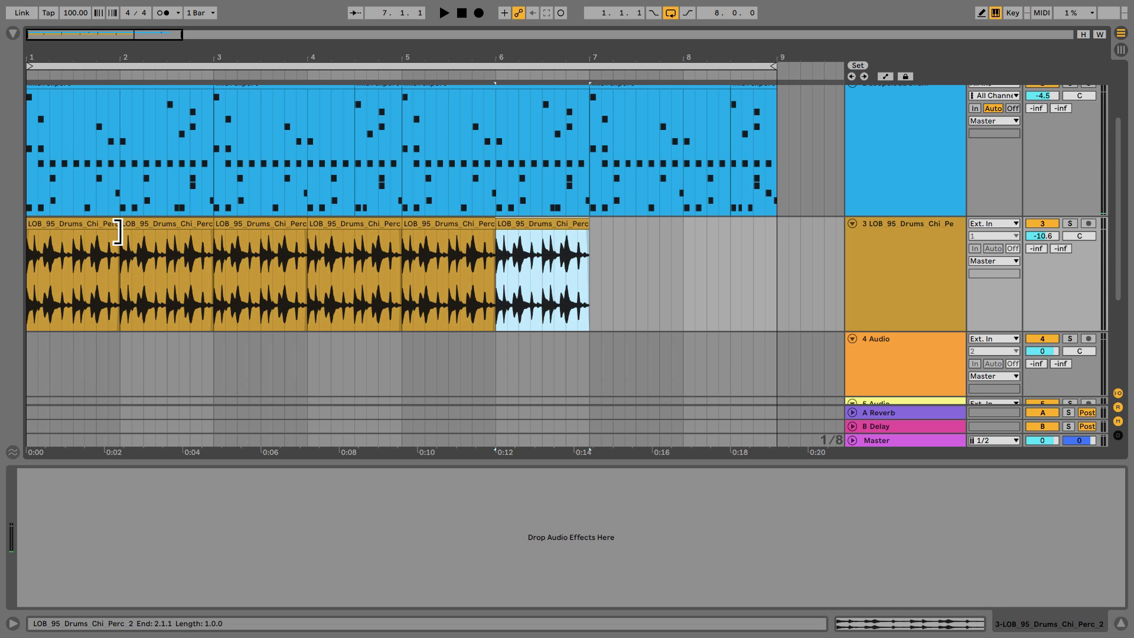
key("super+d")
key("super+d")
key("space")
key("w")
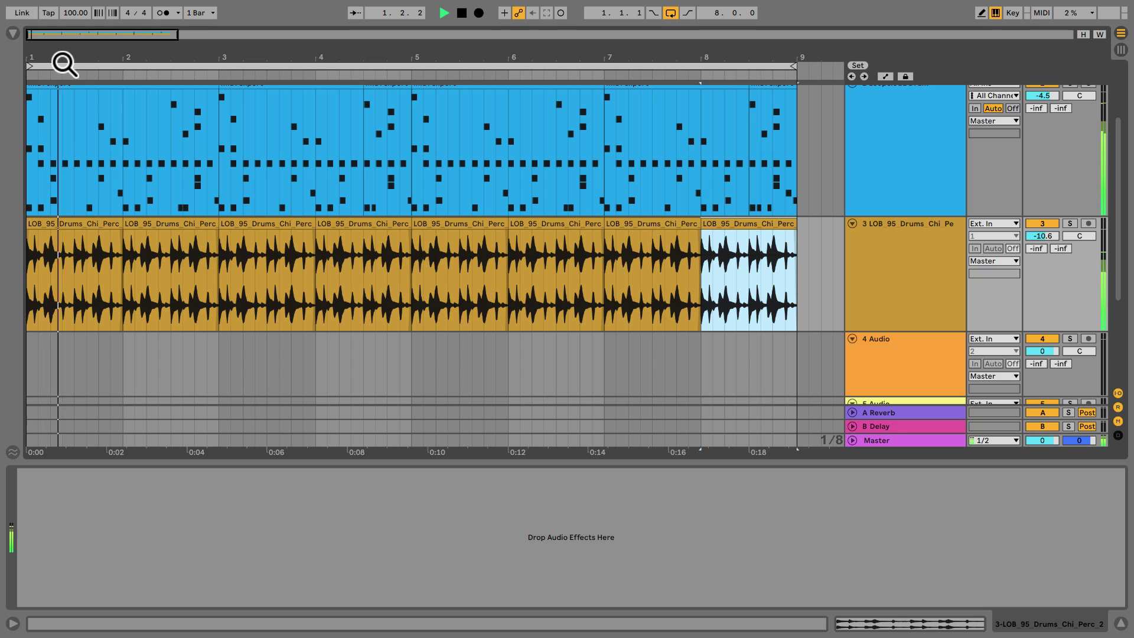
left_click_drag(1042, 236, 1042, 240)
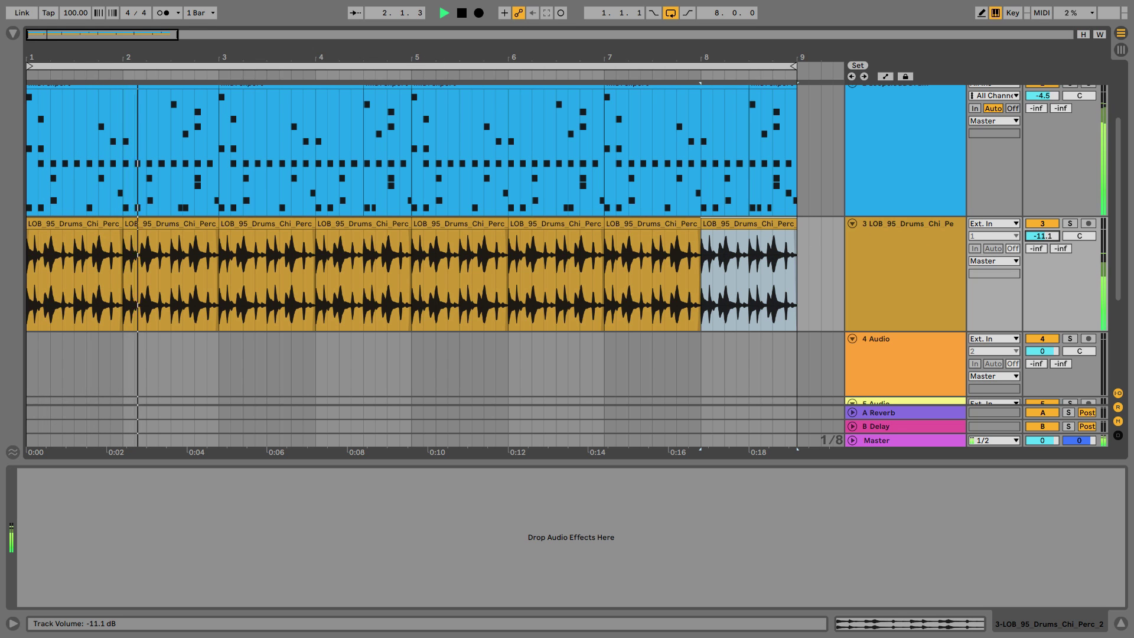
left_click_drag(114, 55, 115, 59)
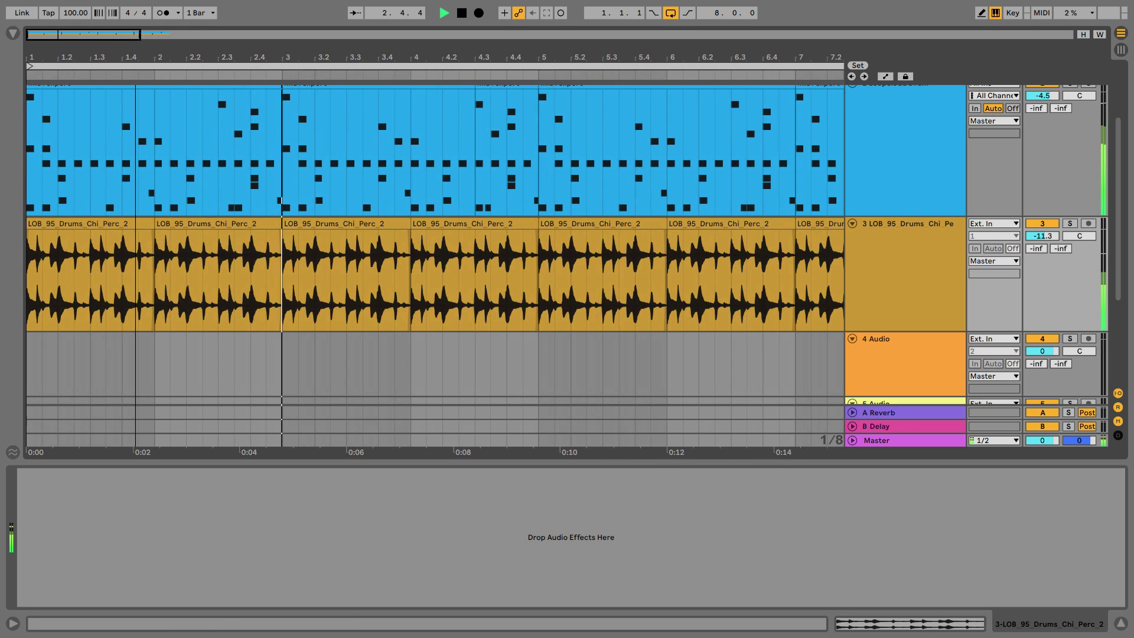
key("minus")
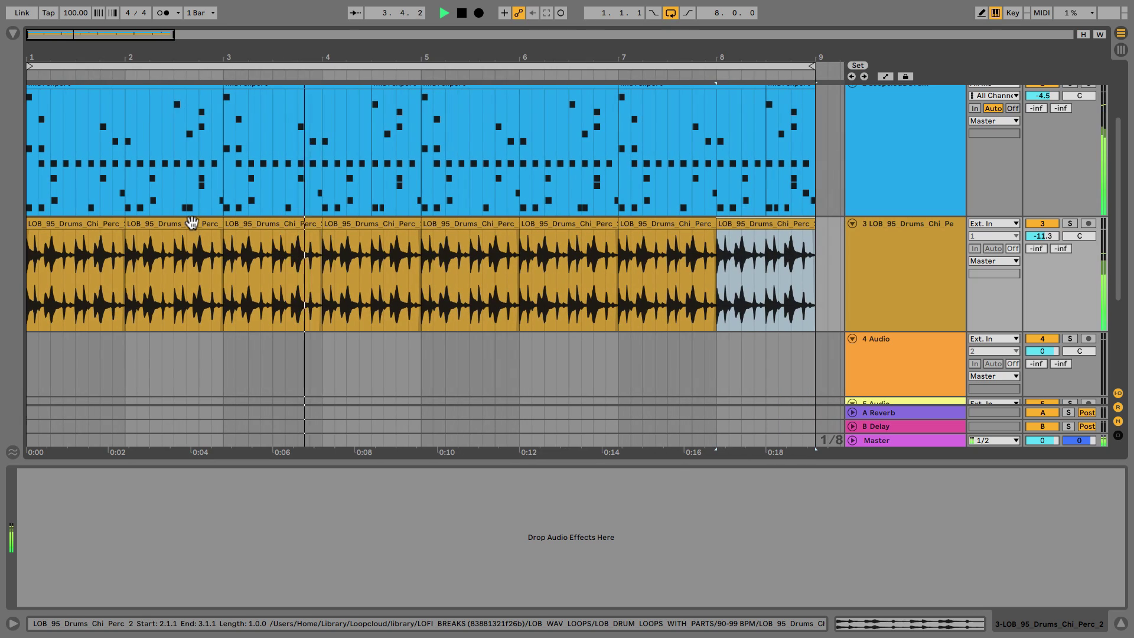